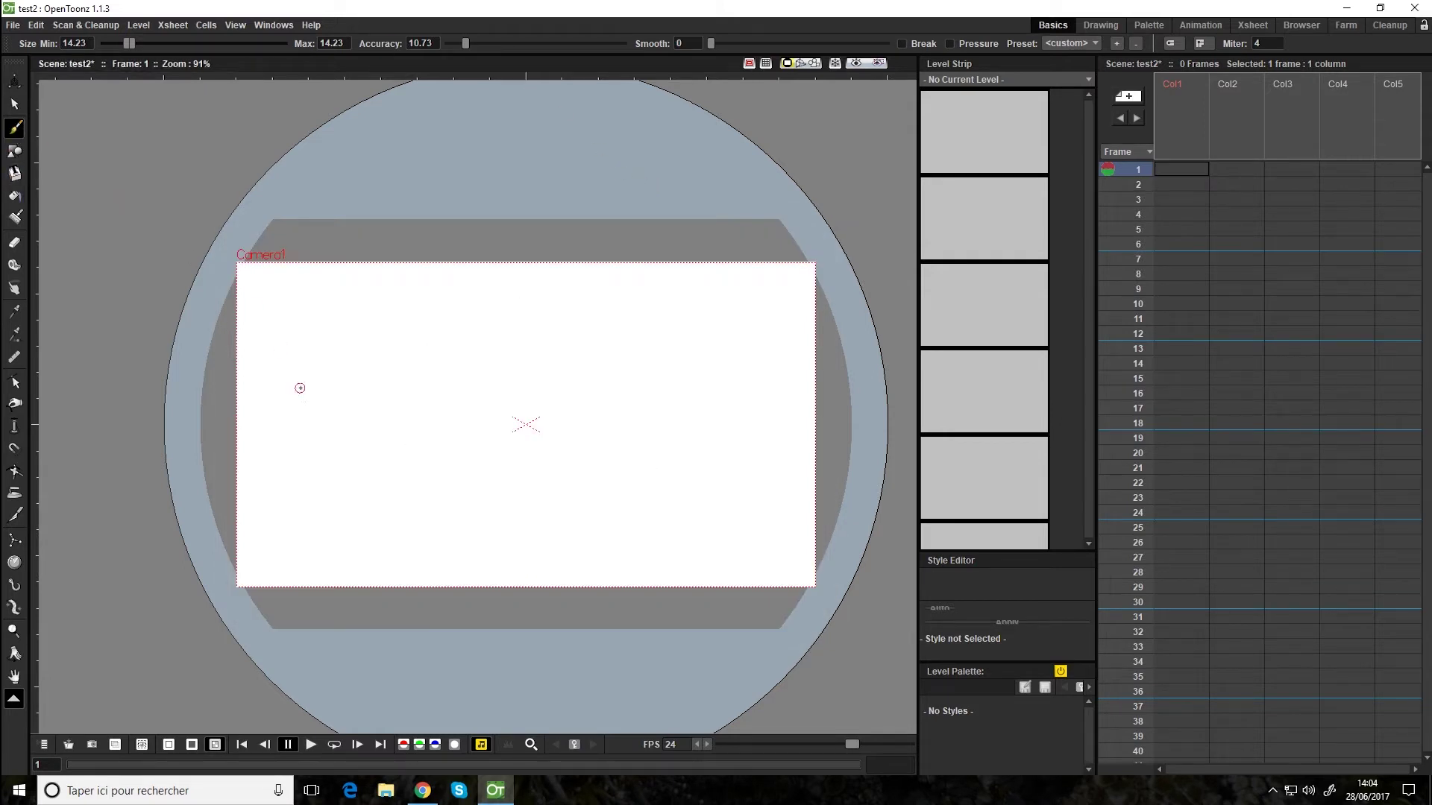
# Step: Start a level in frame 1 with a brush stroke and draw a circle centred on the canvas with the Geometric tool
pyautogui.moveTo(306, 397); pyautogui.dragTo(604, 389)
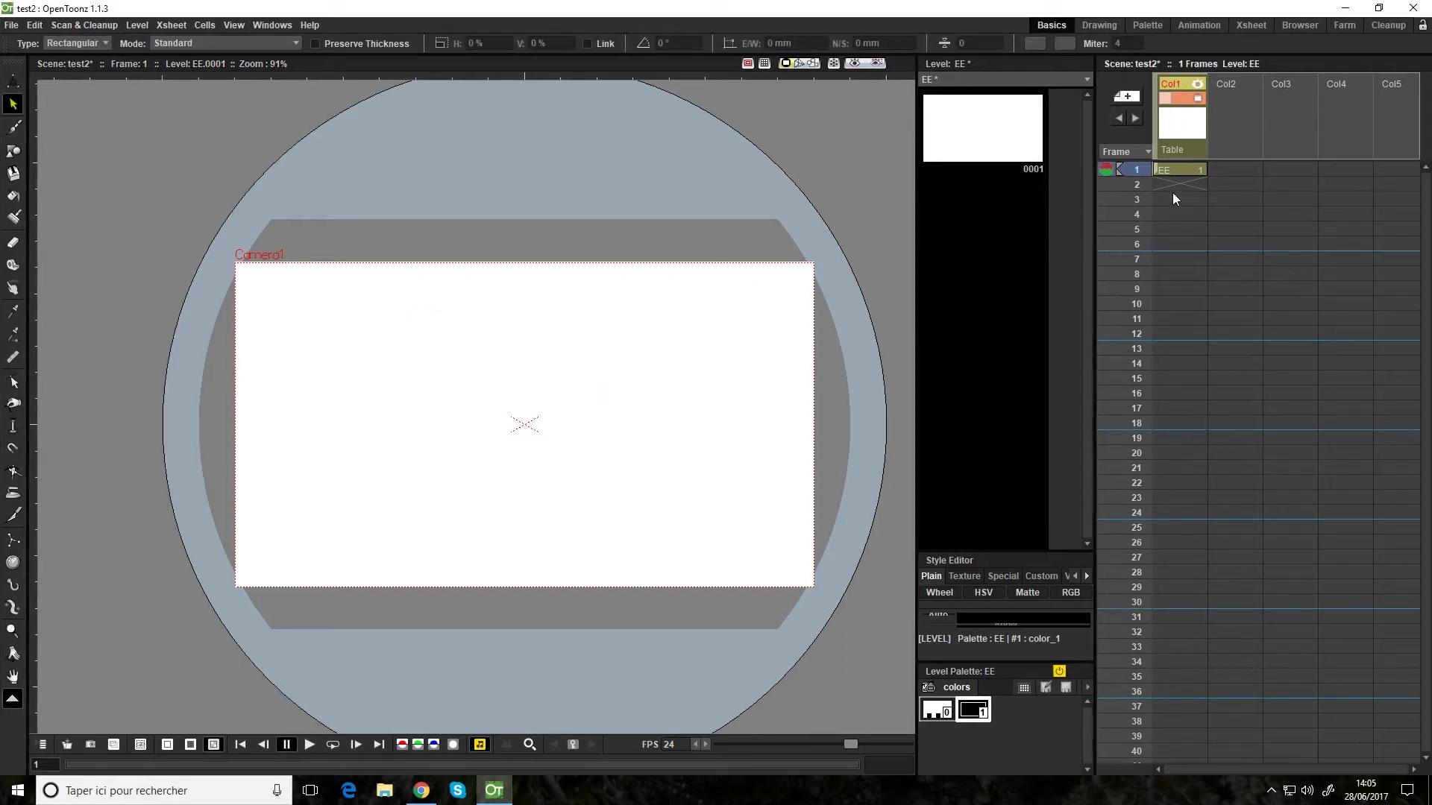
pyautogui.click(1172, 169)
pyautogui.scroll(3, 549, 425)
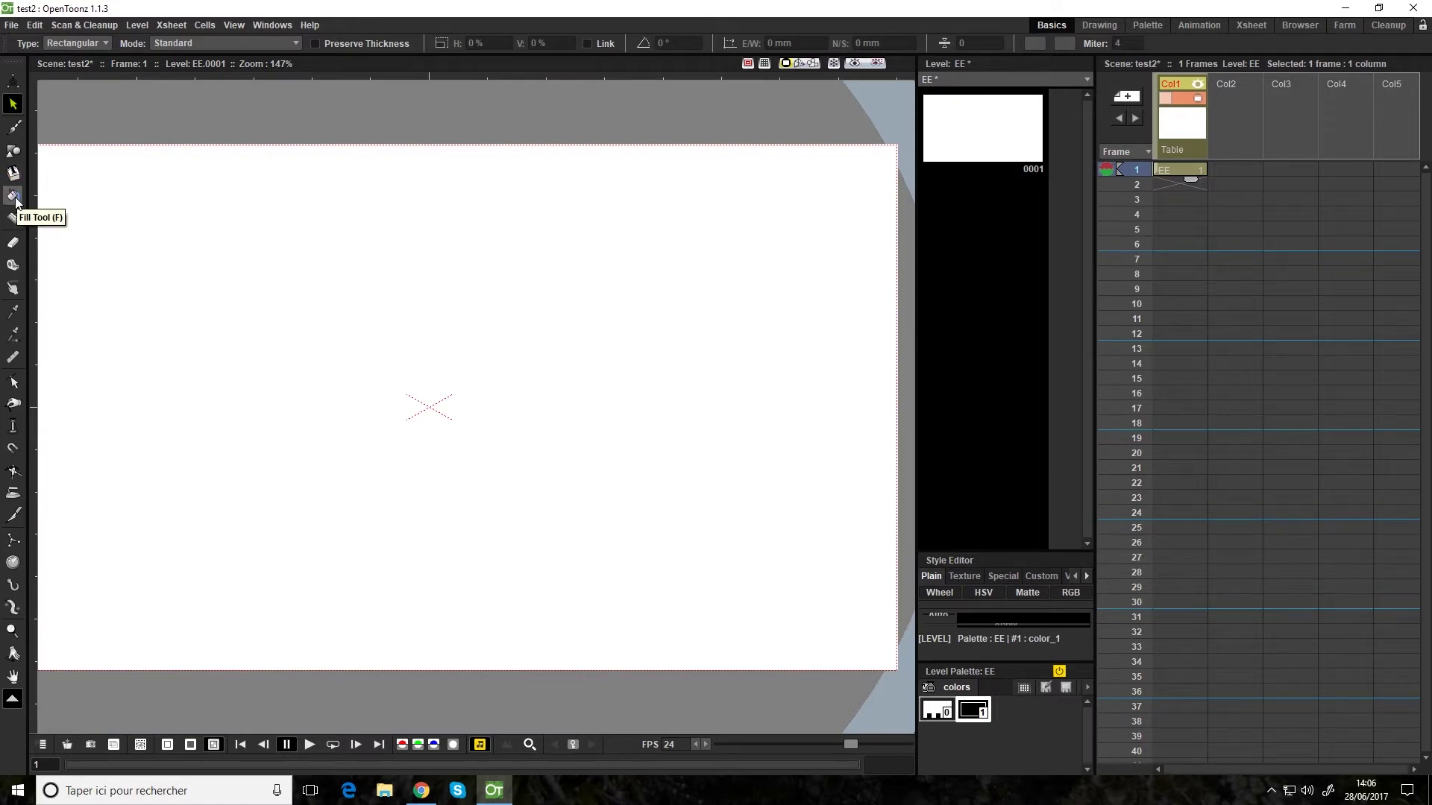
pyautogui.click(15, 155)
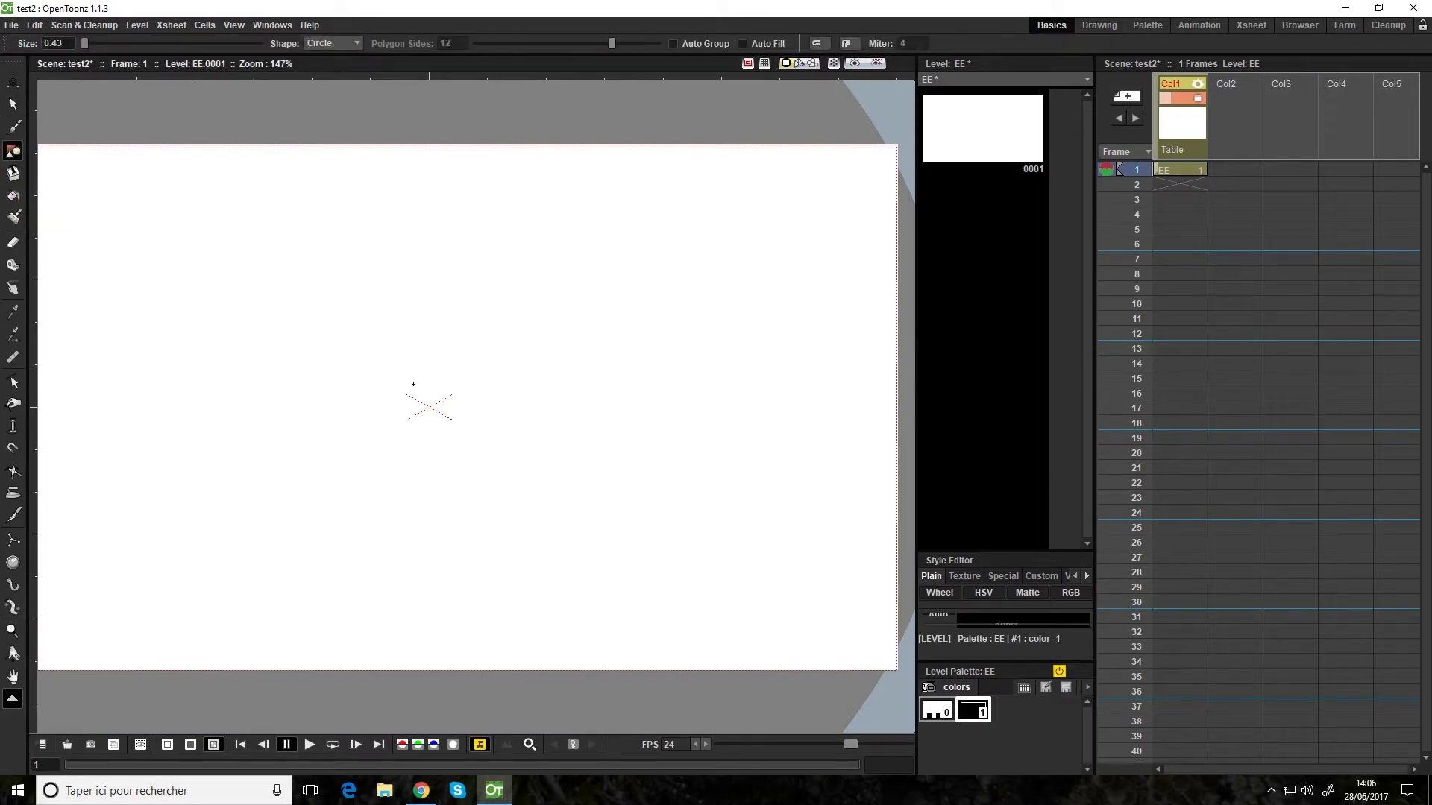
pyautogui.moveTo(430, 407); pyautogui.dragTo(540, 471)
# Step: Select the circle and thicken its outline to 6.69
pyautogui.click(13, 104)
pyautogui.click(537, 475)
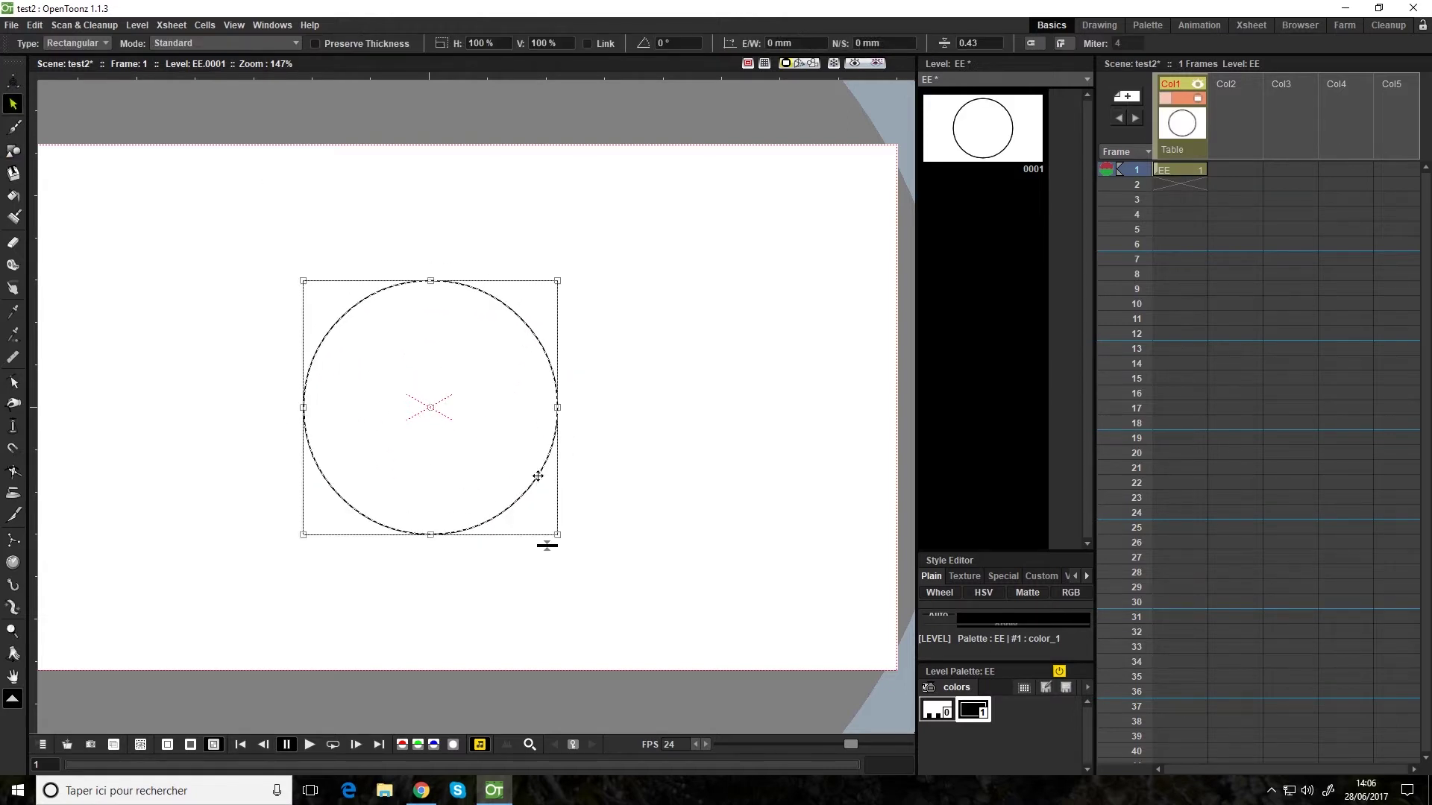
pyautogui.moveTo(547, 545); pyautogui.dragTo(551, 549)
# Step: Add a green style to the level palette and fill the inside of the circle with it
pyautogui.rightClick(1032, 717)
pyautogui.click(1074, 689)
pyautogui.moveTo(1055, 545); pyautogui.dragTo(1055, 245)
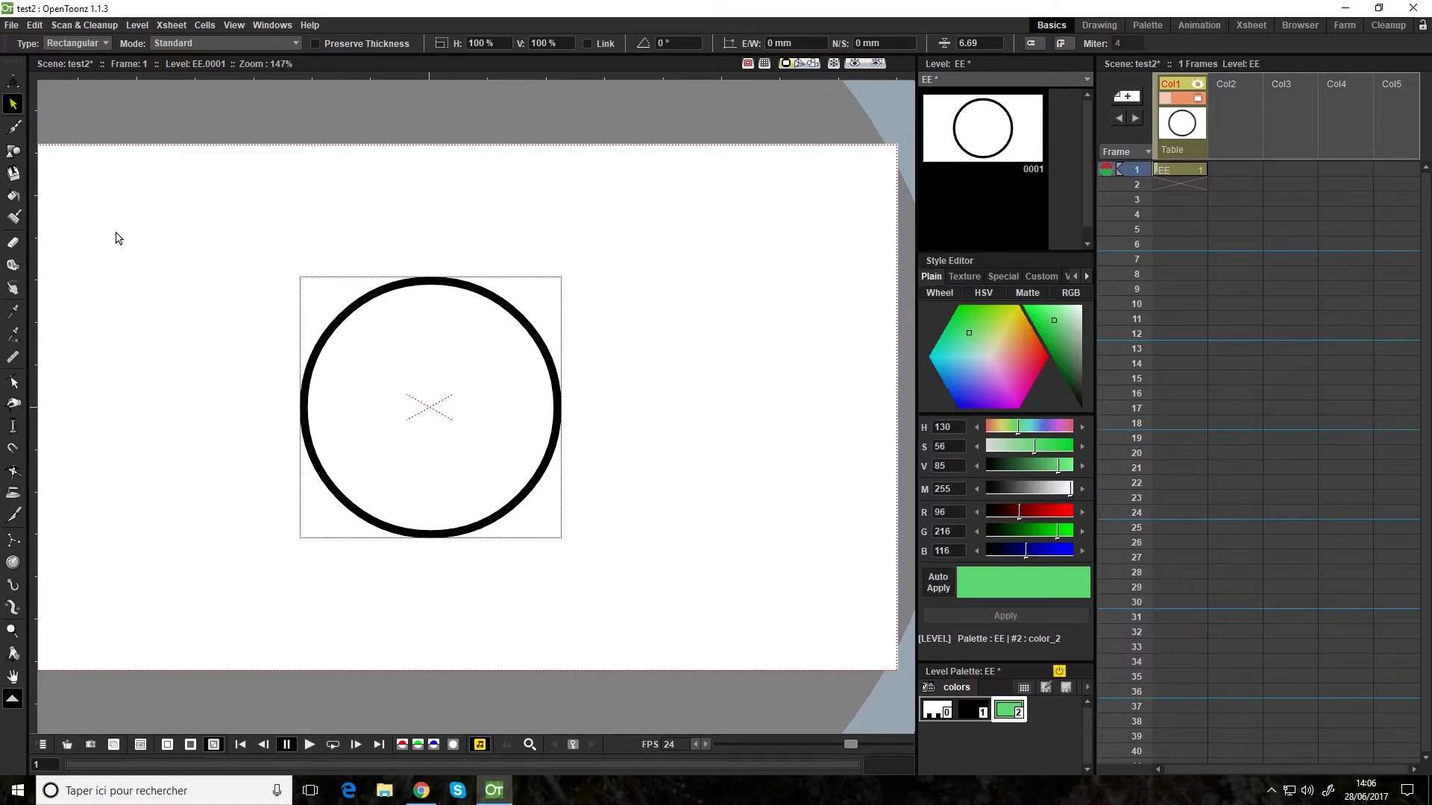
pyautogui.click(13, 196)
pyautogui.click(454, 390)
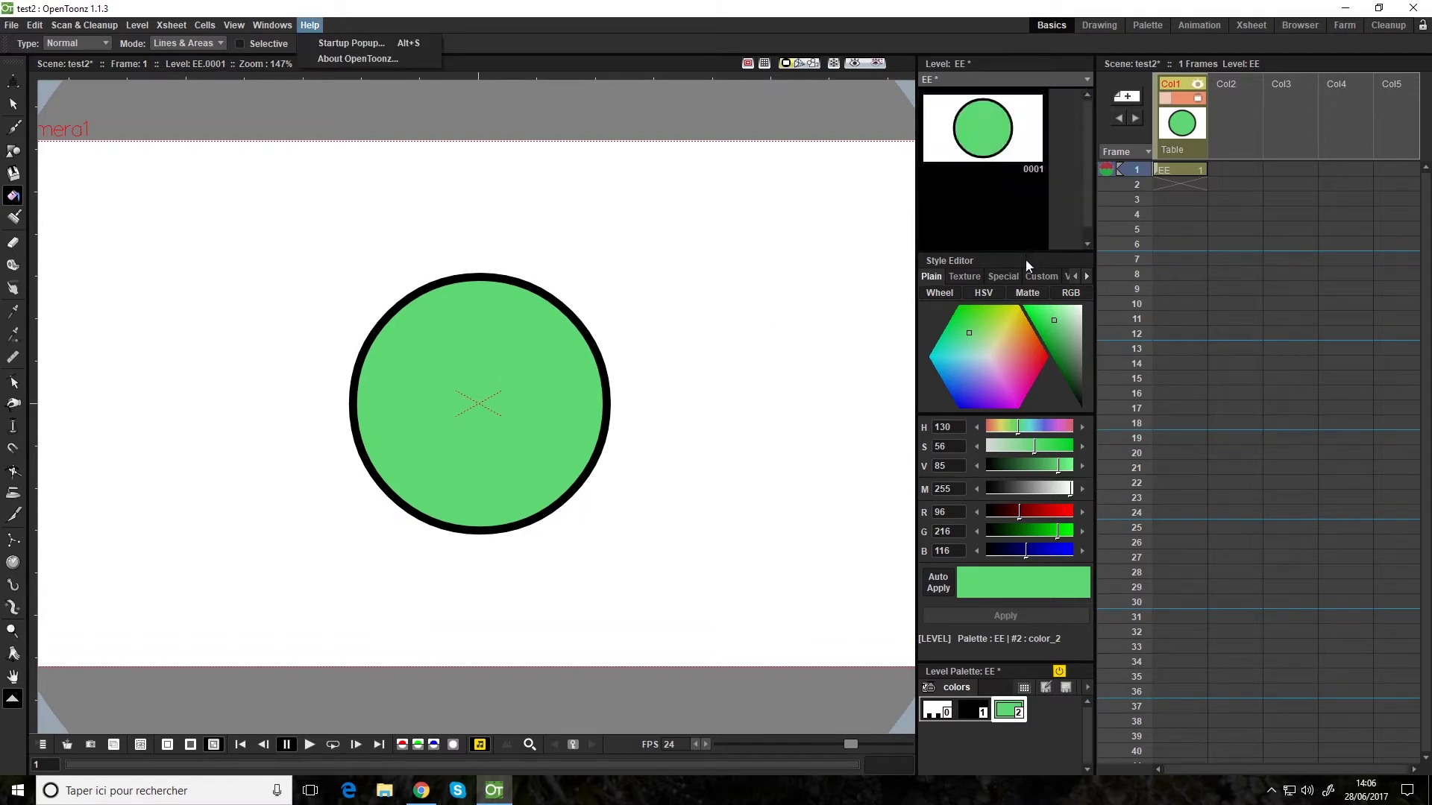
# Step: Enlarge the Level Strip and duplicate drawing 0001
pyautogui.moveTo(1023, 254); pyautogui.dragTo(1013, 558)
pyautogui.click(988, 146)
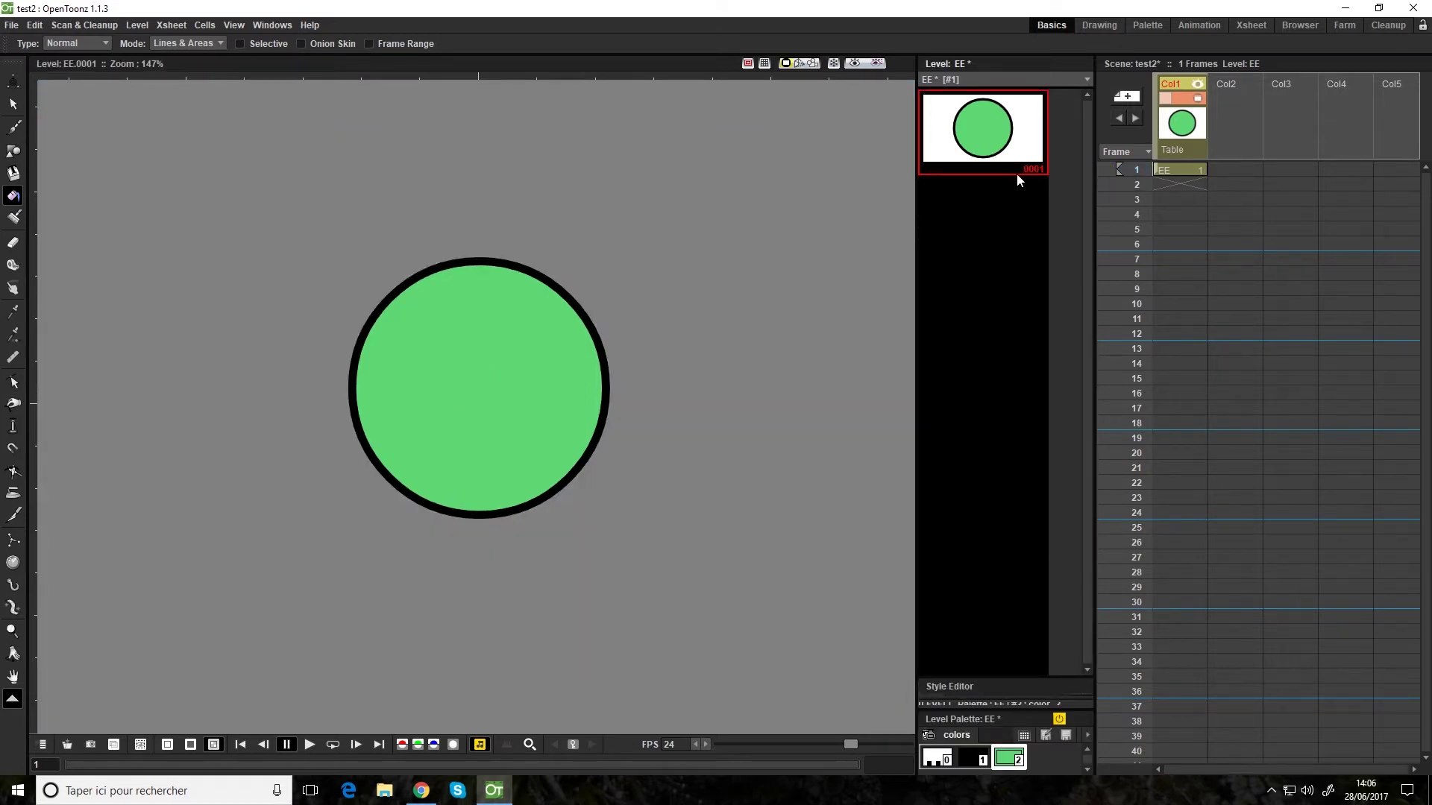
pyautogui.rightClick(1007, 158)
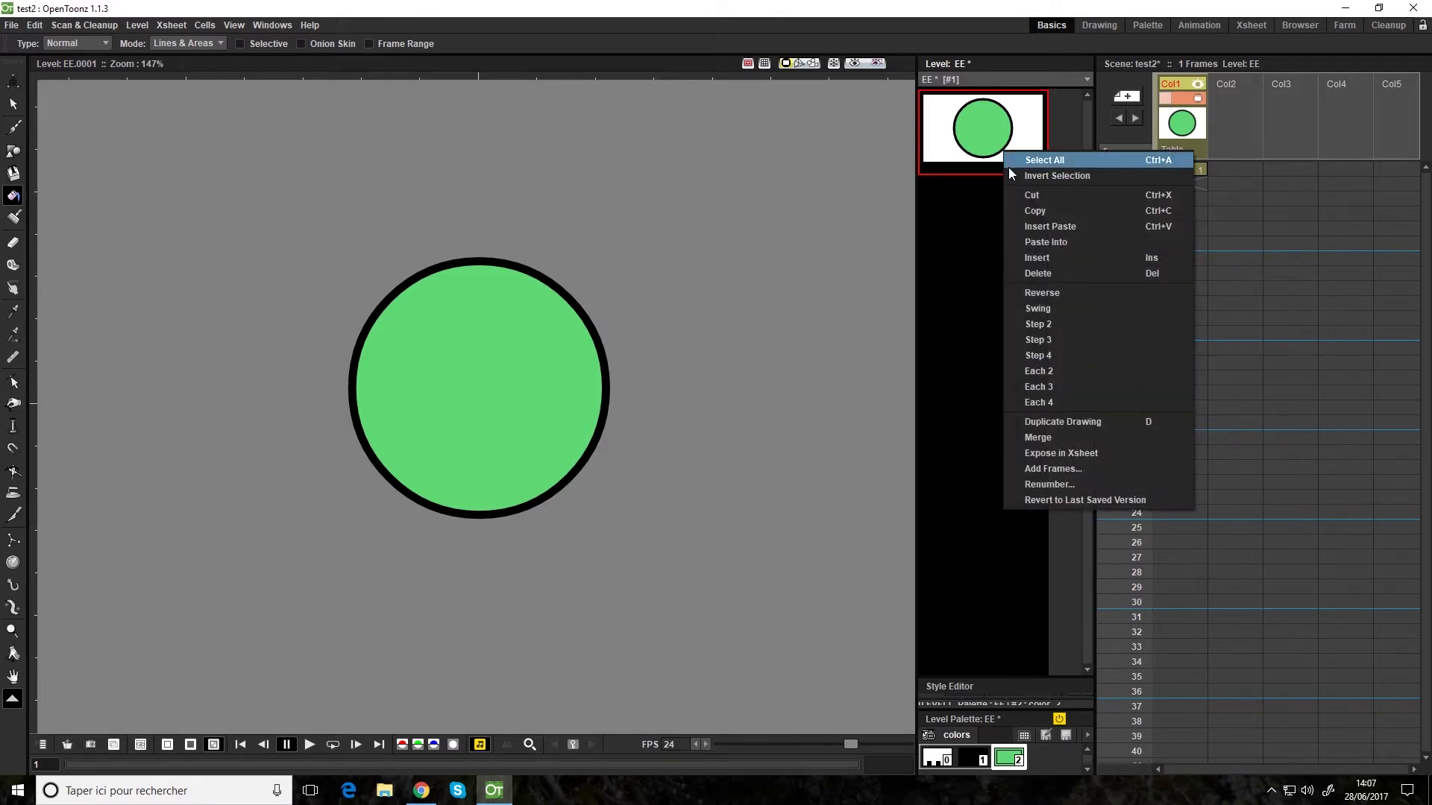
pyautogui.click(1089, 423)
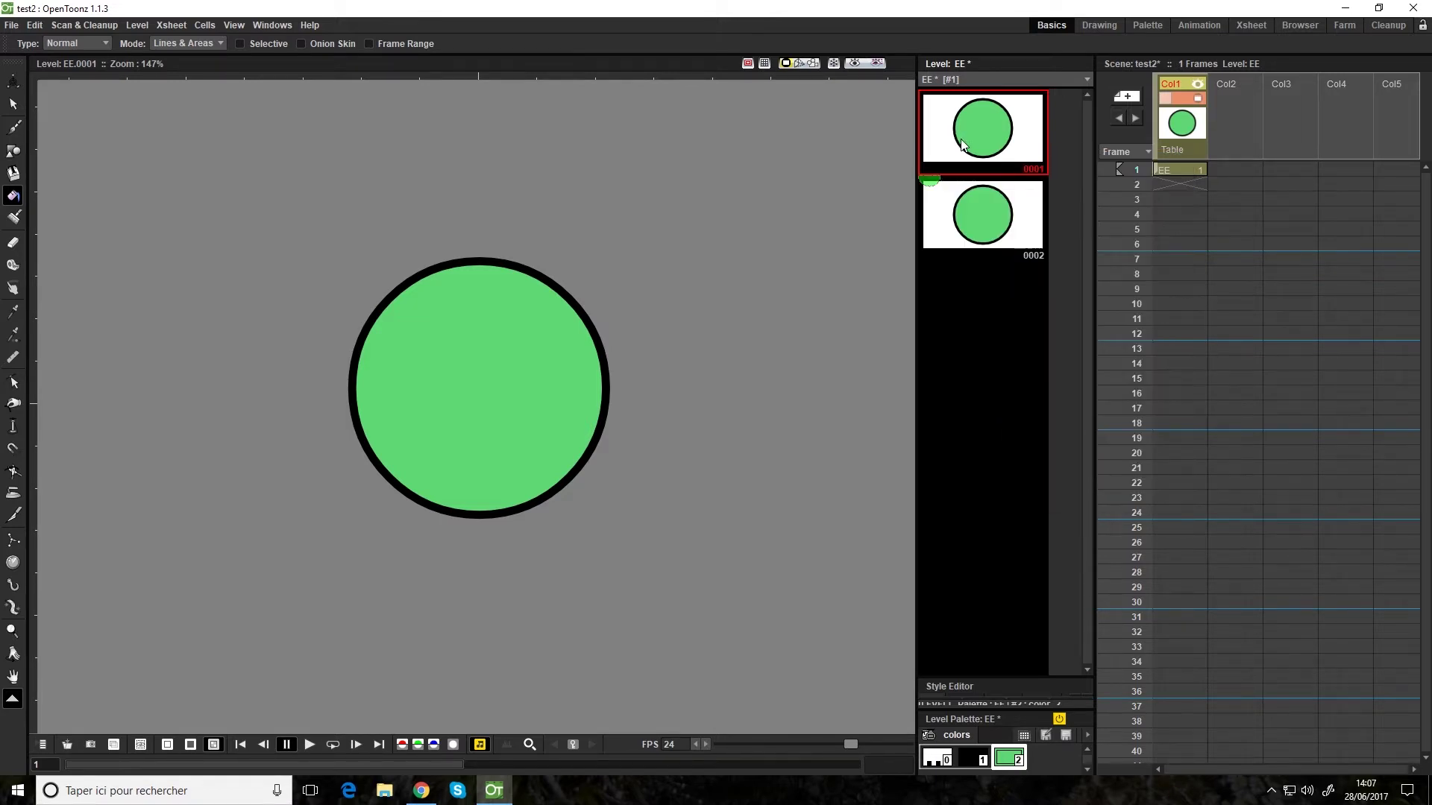
# Step: In drawing 0002, pull ten petal-like bumps outward around the circle's outline using the Pinch tool at size 69.31
pyautogui.click(1000, 230)
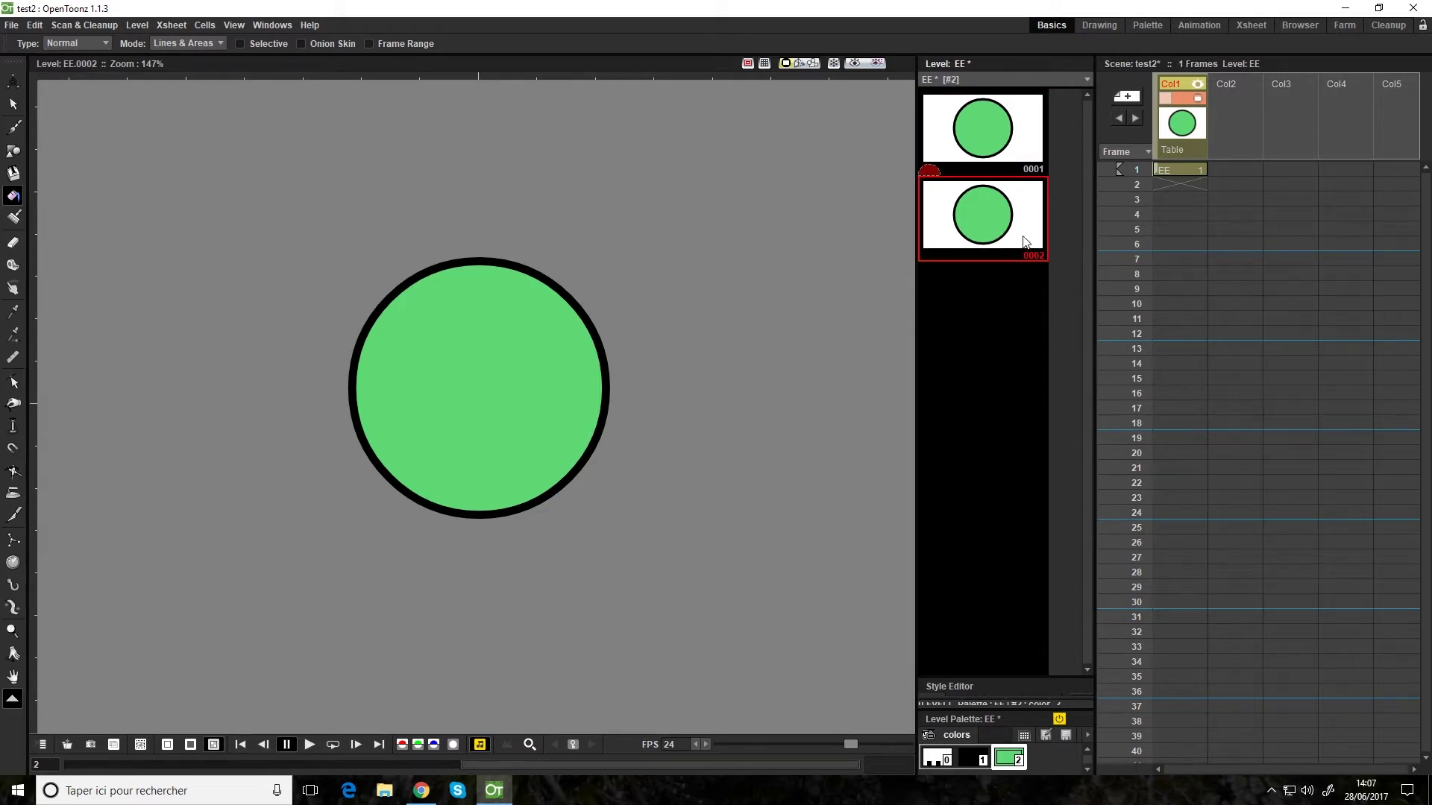
pyautogui.click(14, 406)
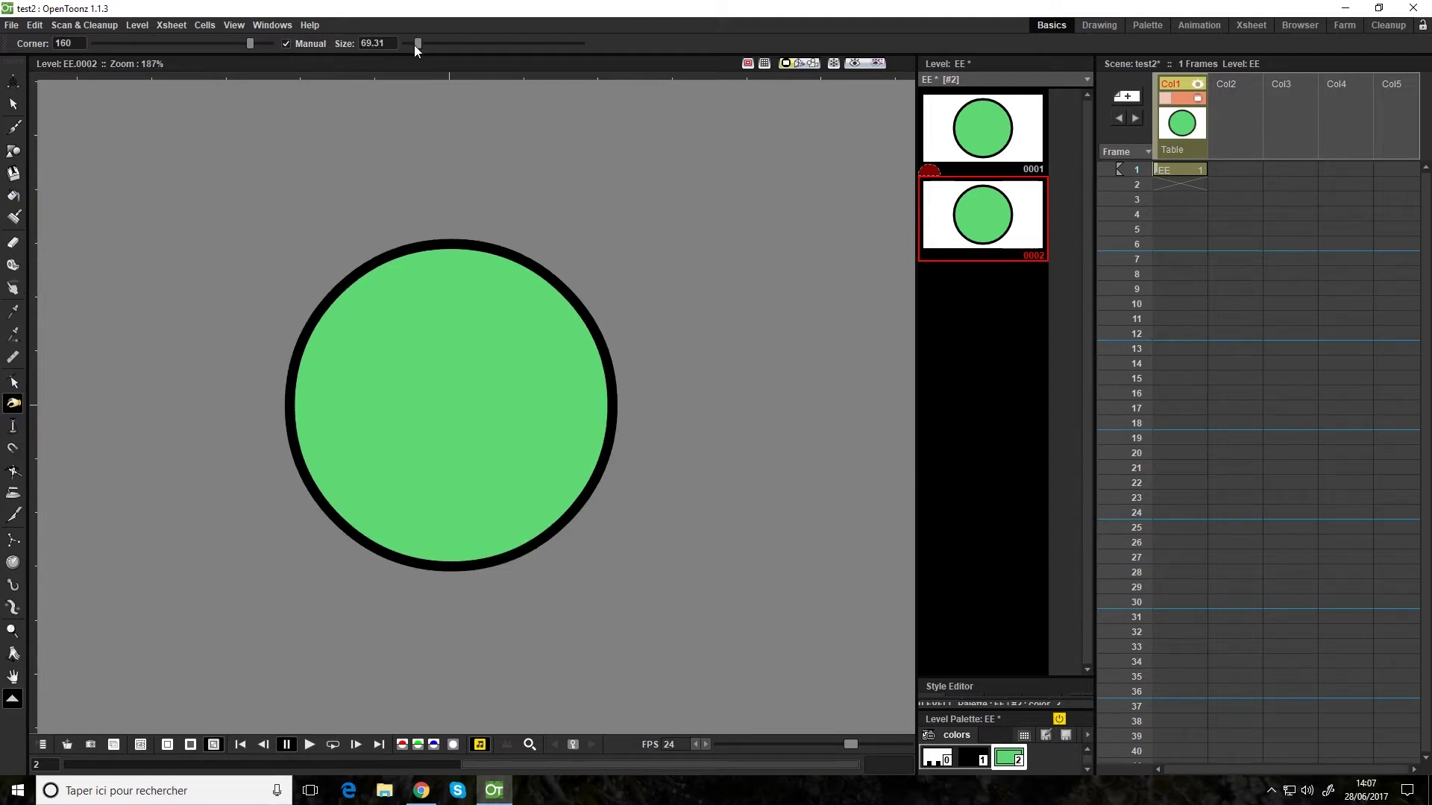
pyautogui.moveTo(415, 44); pyautogui.dragTo(418, 44)
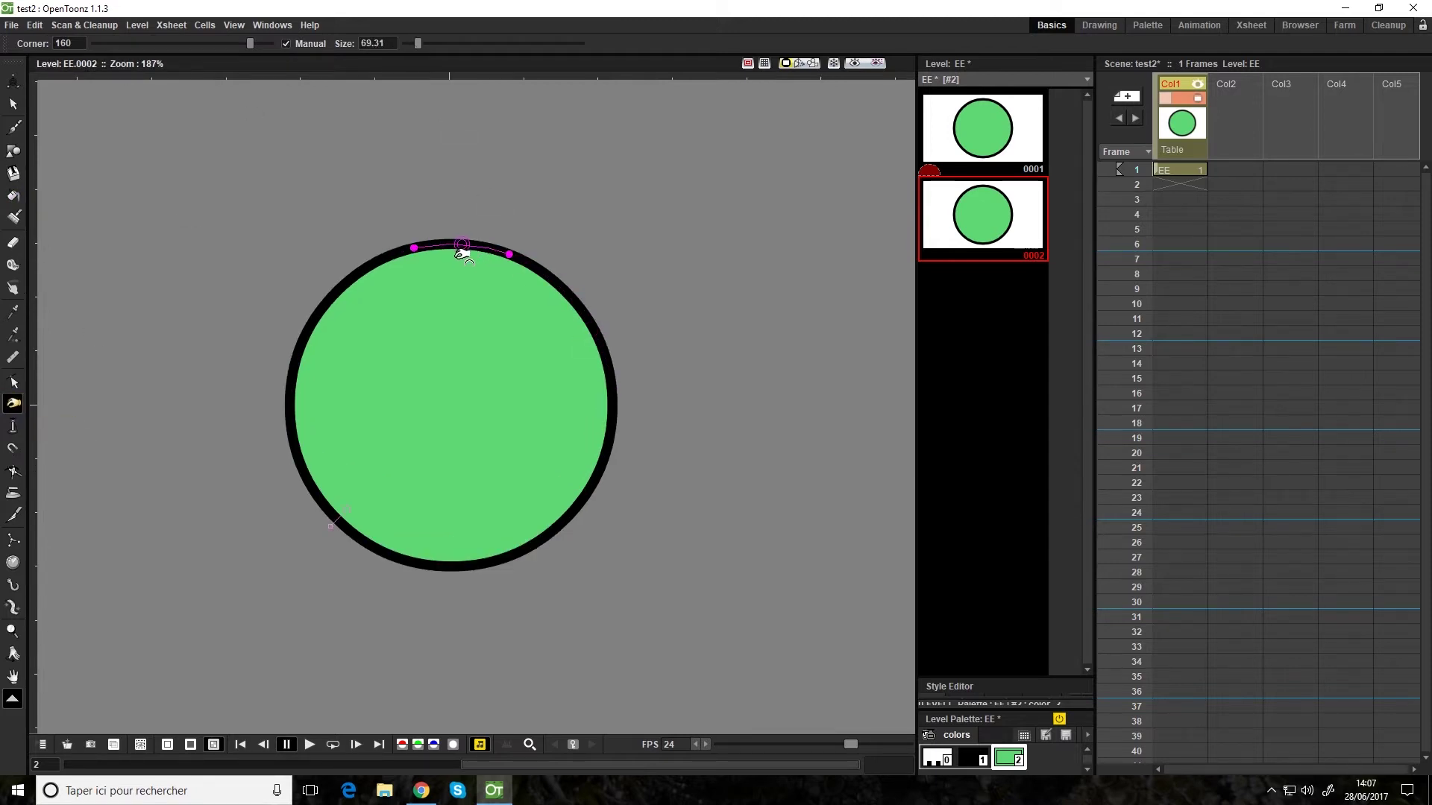
pyautogui.moveTo(453, 228); pyautogui.dragTo(454, 200)
pyautogui.moveTo(543, 271); pyautogui.dragTo(563, 237)
pyautogui.moveTo(602, 345); pyautogui.dragTo(641, 329)
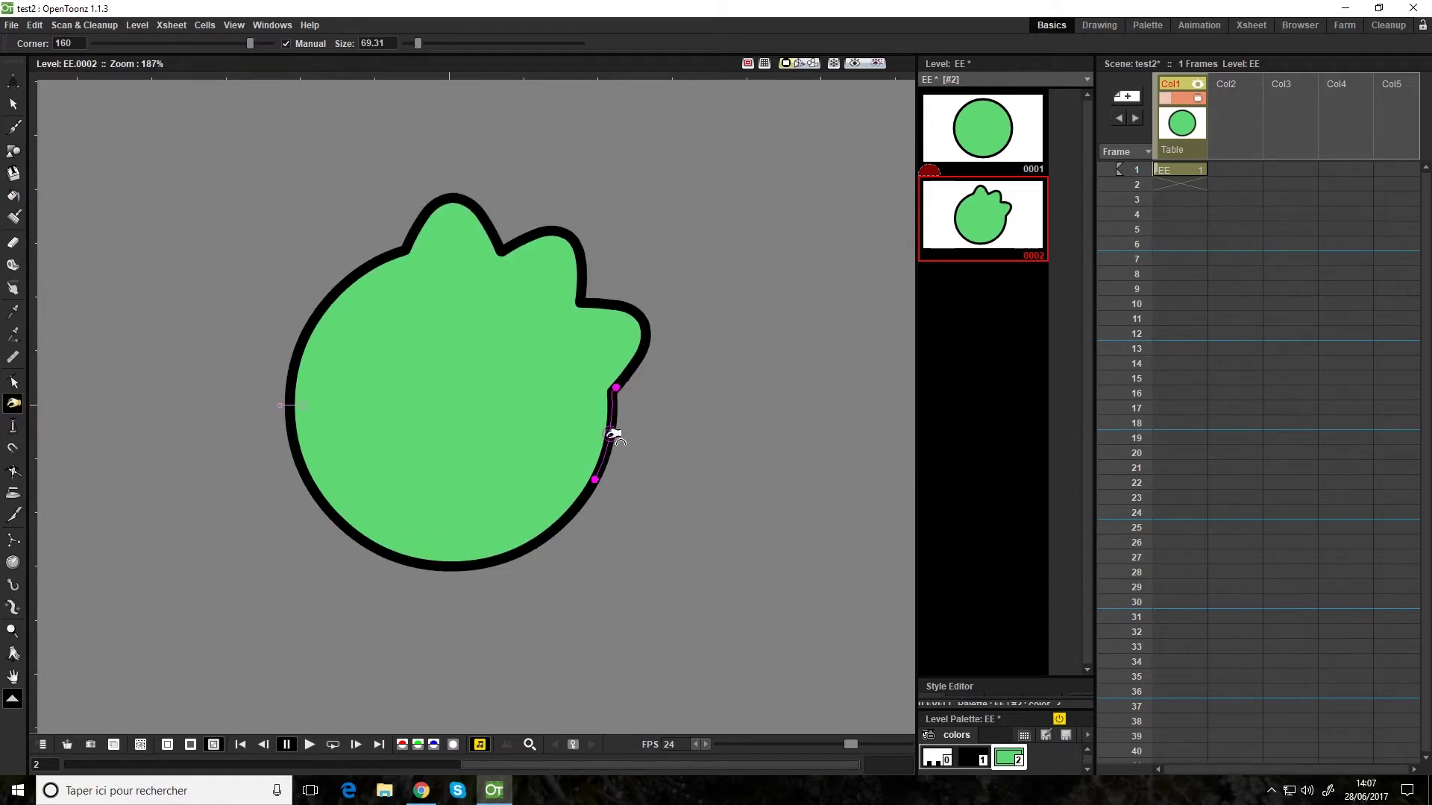
pyautogui.moveTo(610, 436); pyautogui.dragTo(644, 448)
pyautogui.moveTo(559, 527); pyautogui.dragTo(585, 556)
pyautogui.moveTo(470, 566); pyautogui.dragTo(476, 608)
pyautogui.moveTo(377, 554); pyautogui.dragTo(355, 592)
pyautogui.moveTo(302, 475); pyautogui.dragTo(259, 498)
pyautogui.moveTo(293, 378); pyautogui.dragTo(246, 371)
pyautogui.moveTo(351, 279); pyautogui.dragTo(309, 220)
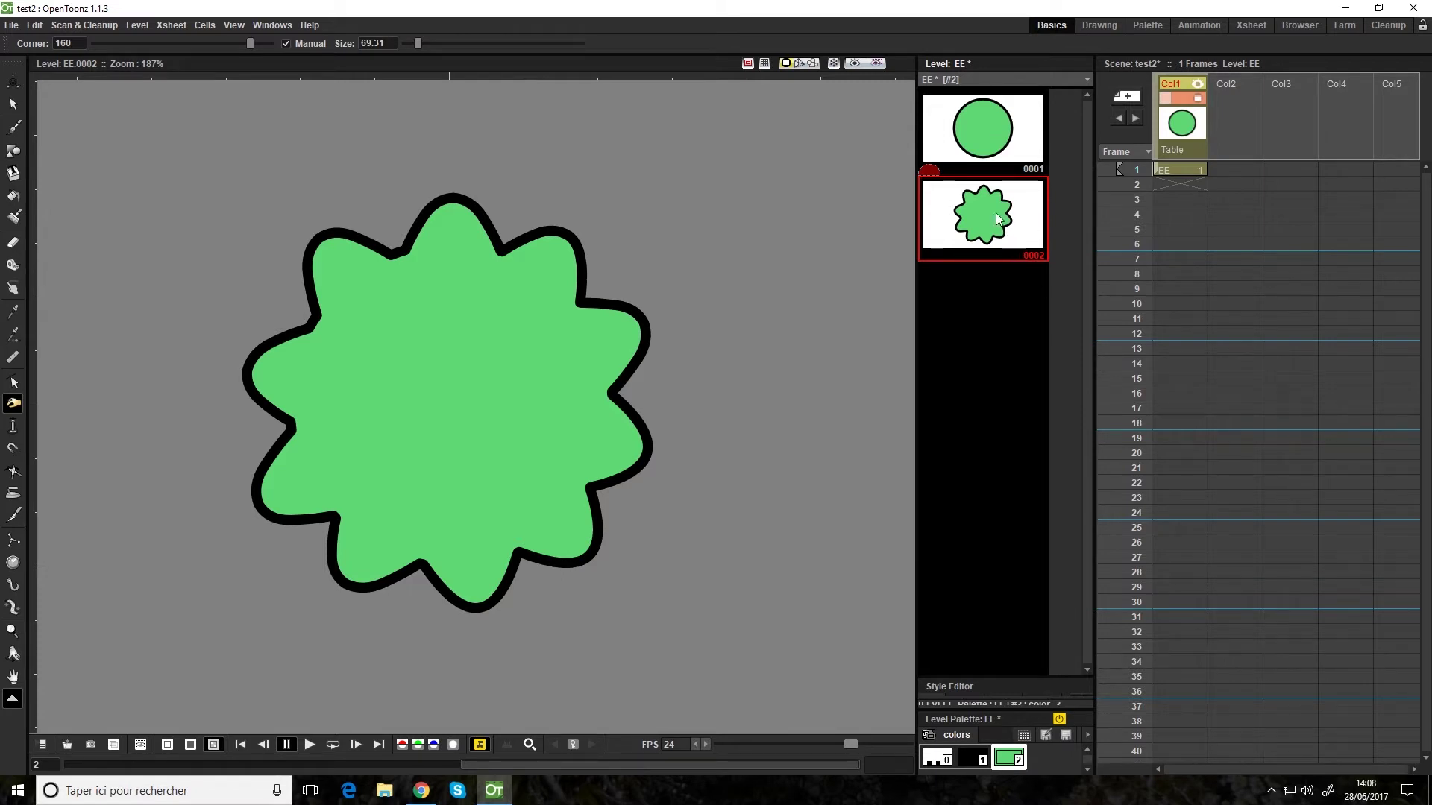
# Step: Insert eight blank drawings into the level between the circle and the petal shape
pyautogui.click(1011, 140)
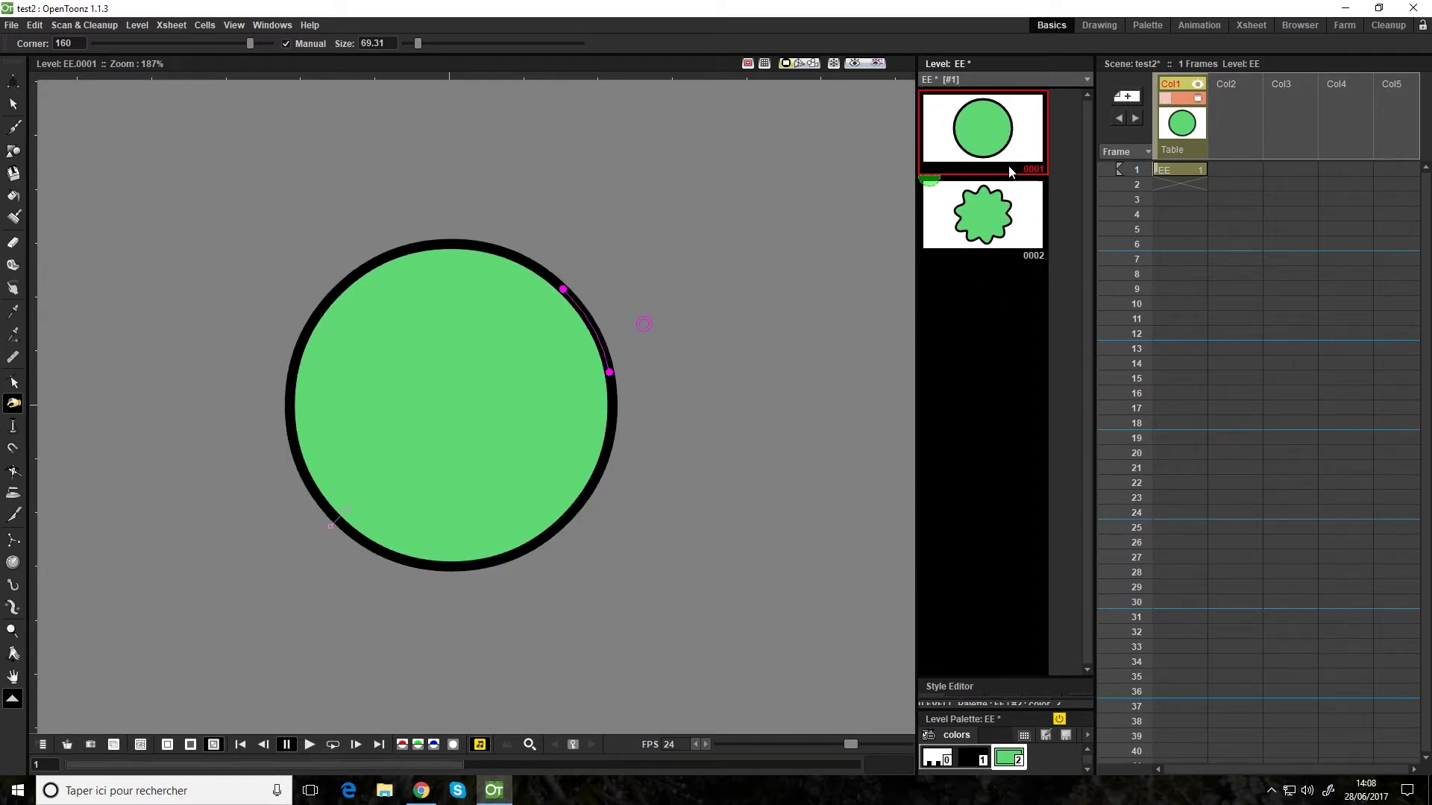
pyautogui.click(1001, 231)
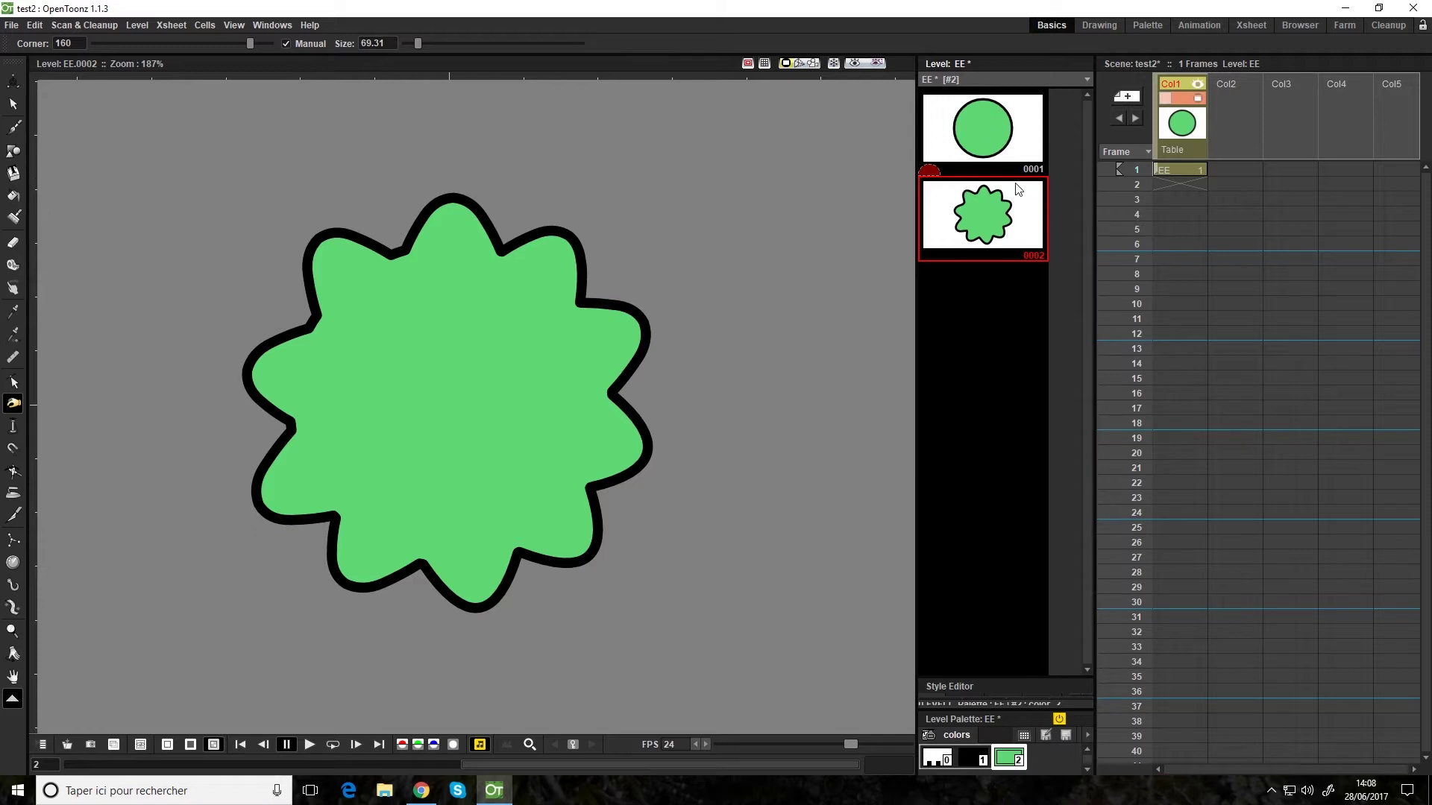
pyautogui.rightClick(990, 222)
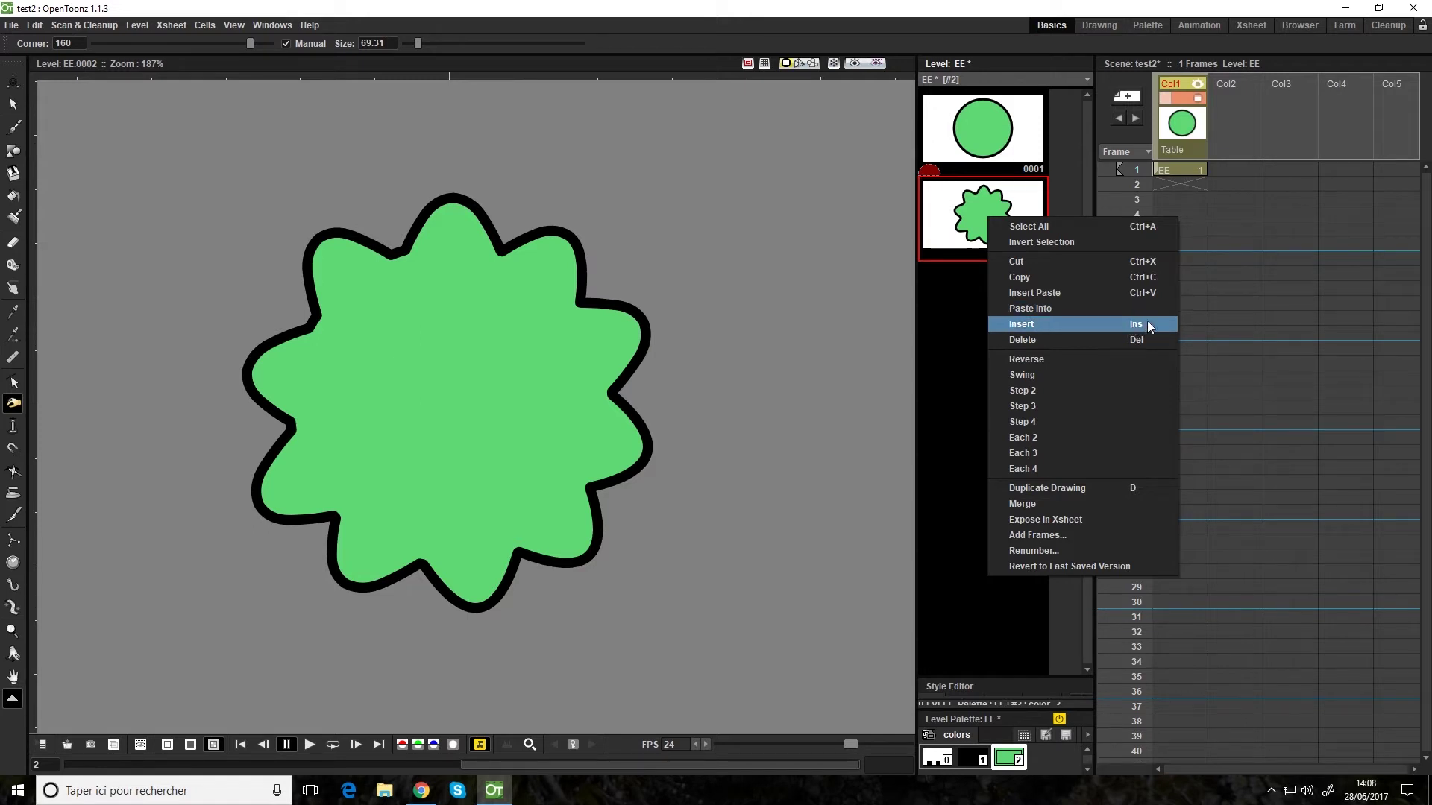
pyautogui.click(959, 244)
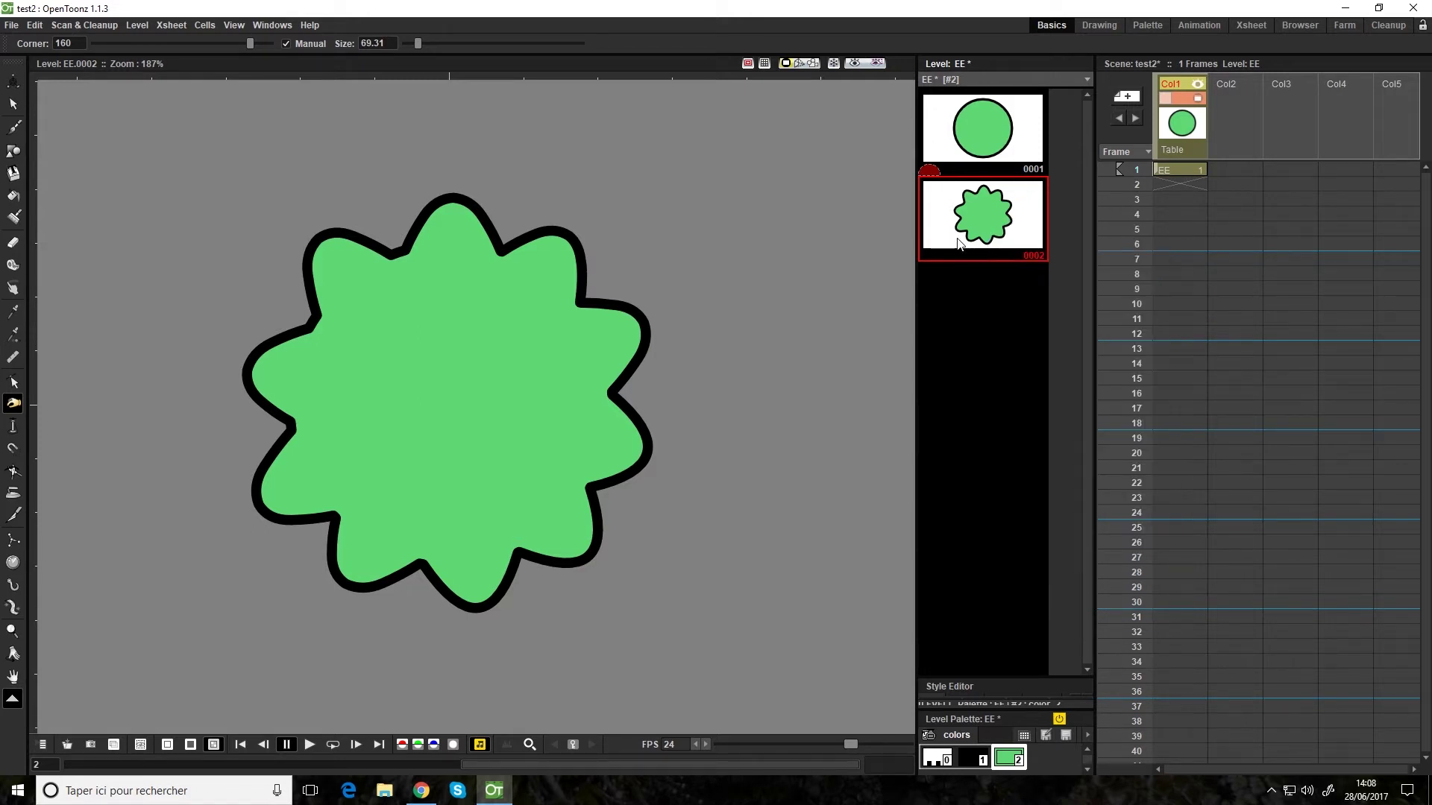
pyautogui.press('Insert')
pyautogui.press('Insert')
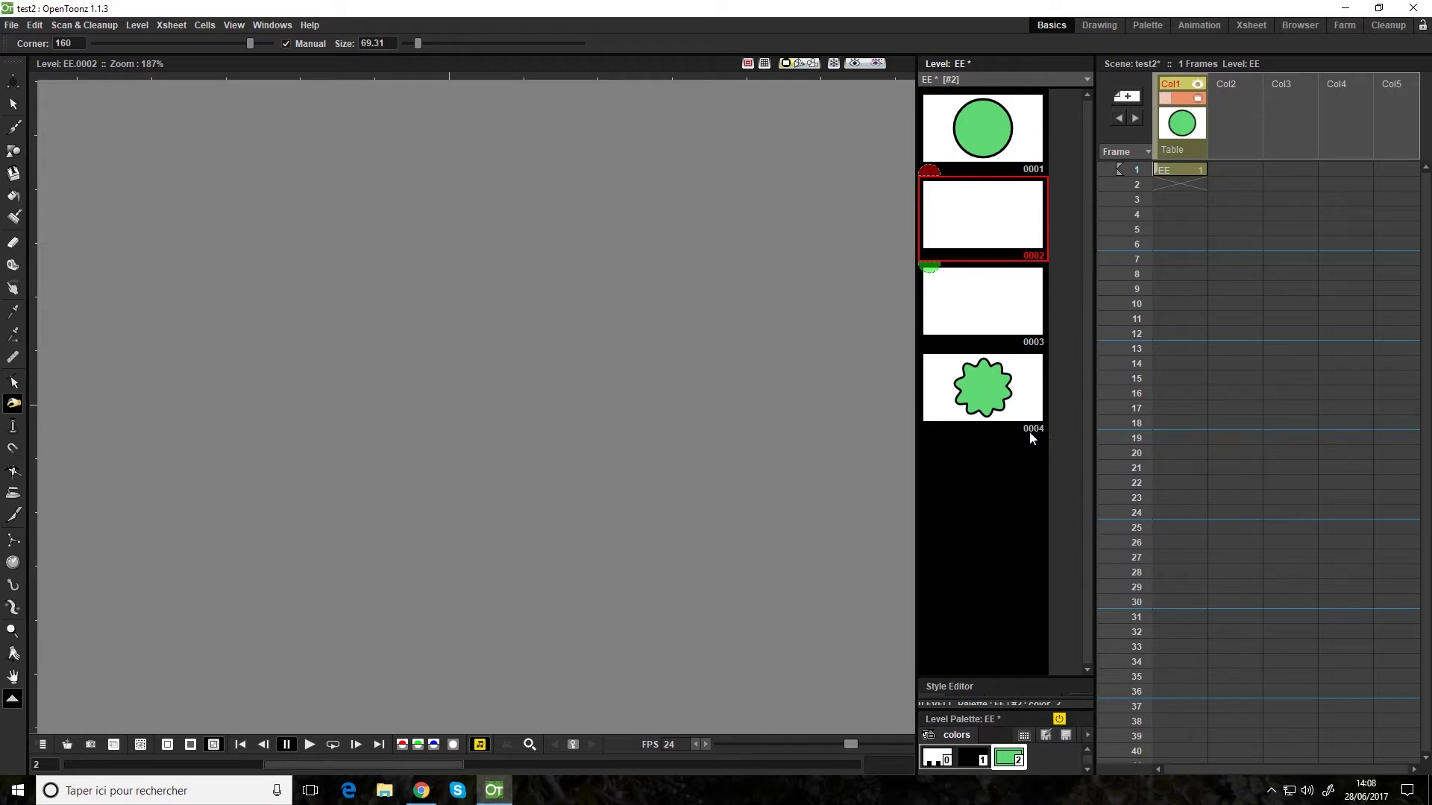
pyautogui.press('Insert')
pyautogui.press('Insert')
pyautogui.press('Insert')
pyautogui.scroll(-3, 1053, 459)
pyautogui.press('Insert')
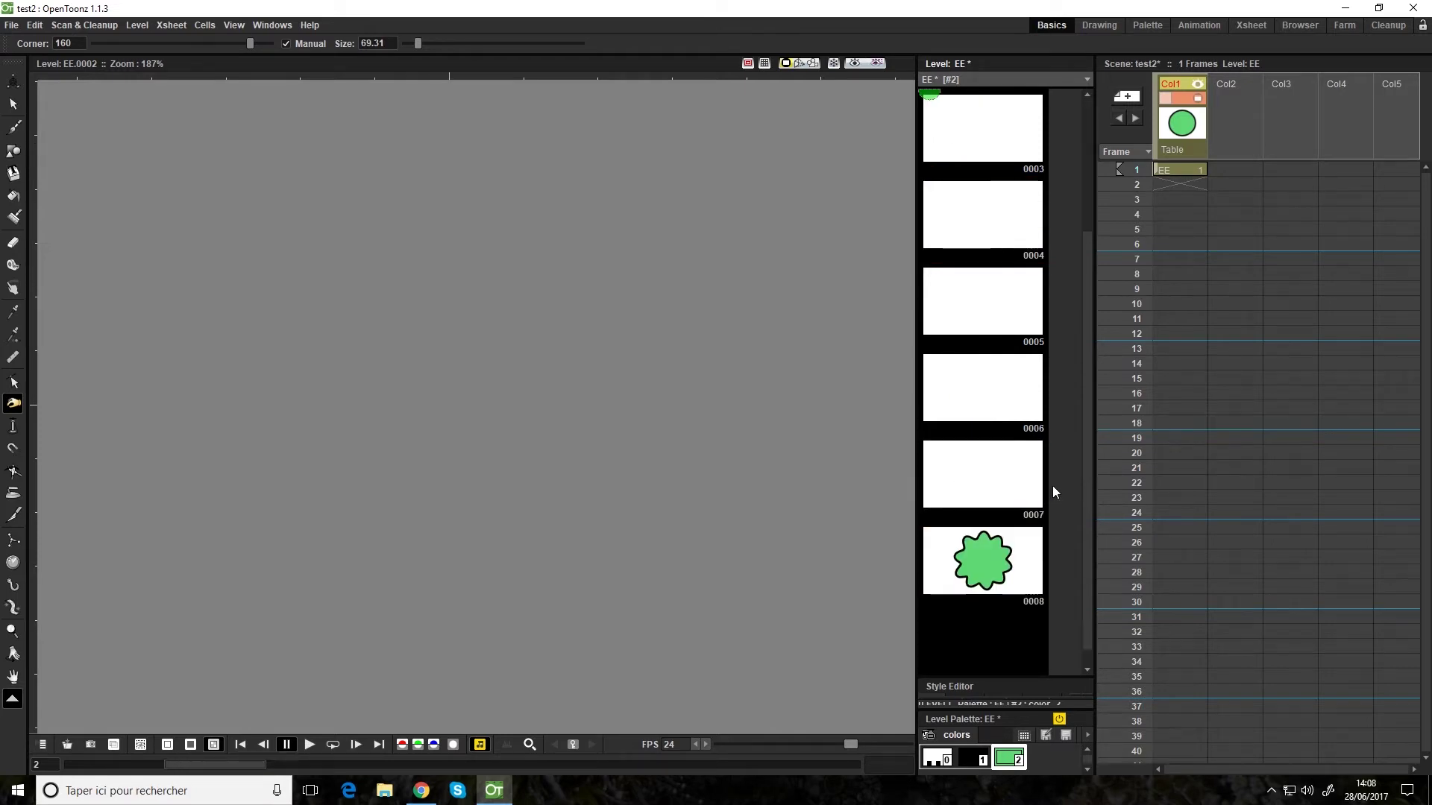
pyautogui.press('Insert')
pyautogui.scroll(-1, 1056, 478)
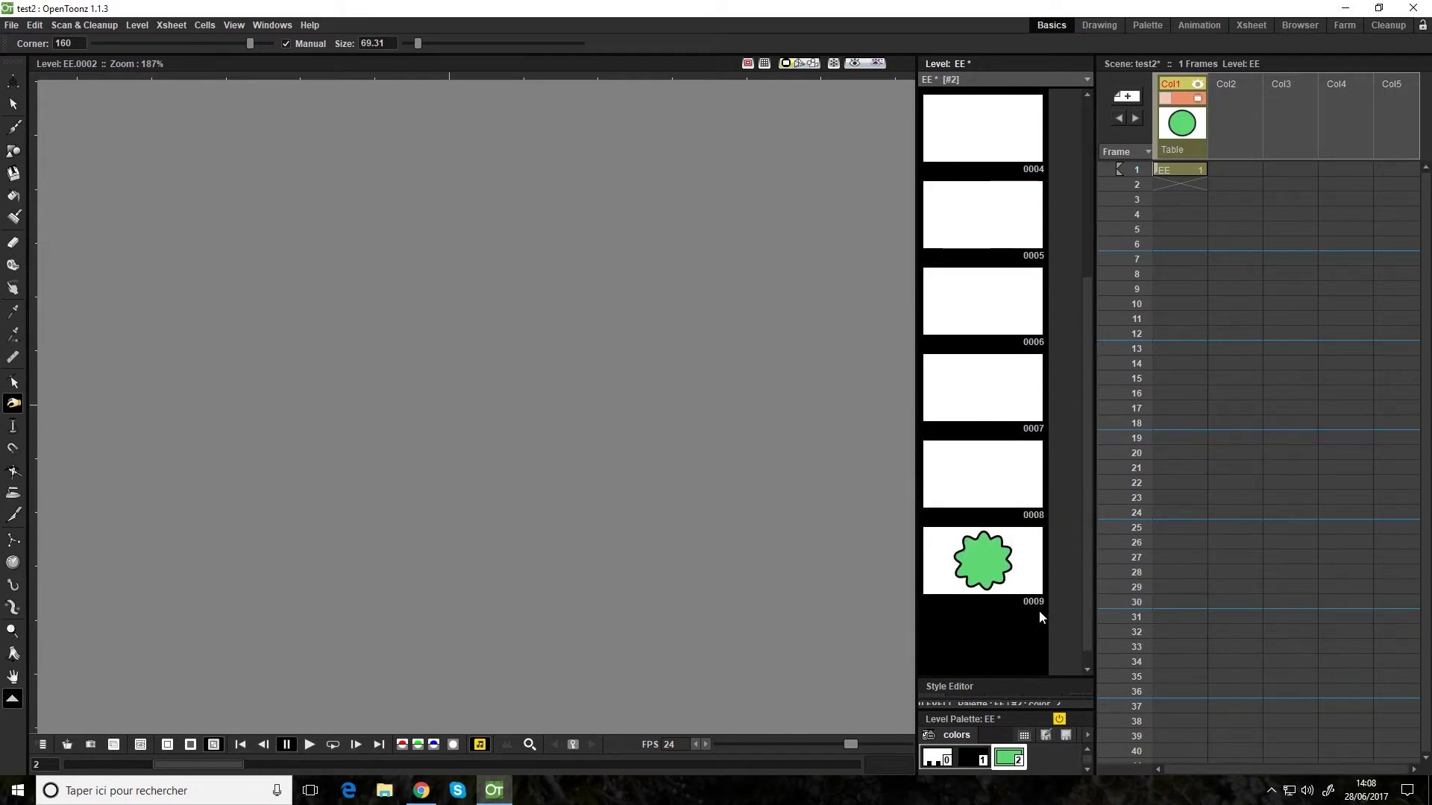
pyautogui.press('Insert')
pyautogui.scroll(-1, 1048, 578)
pyautogui.scroll(4, 1032, 600)
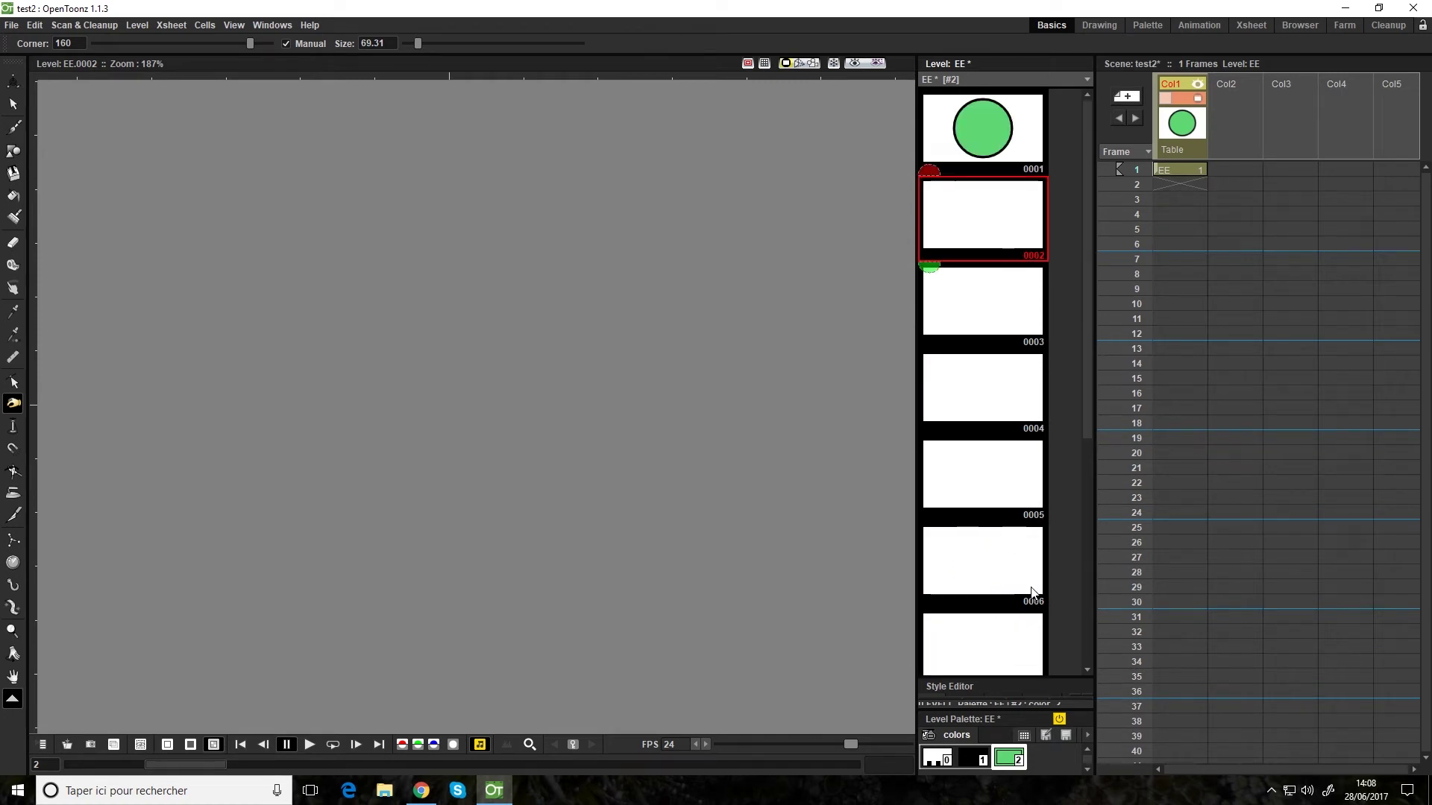
pyautogui.scroll(-5, 1032, 593)
pyautogui.scroll(5, 990, 336)
pyautogui.scroll(-5, 992, 566)
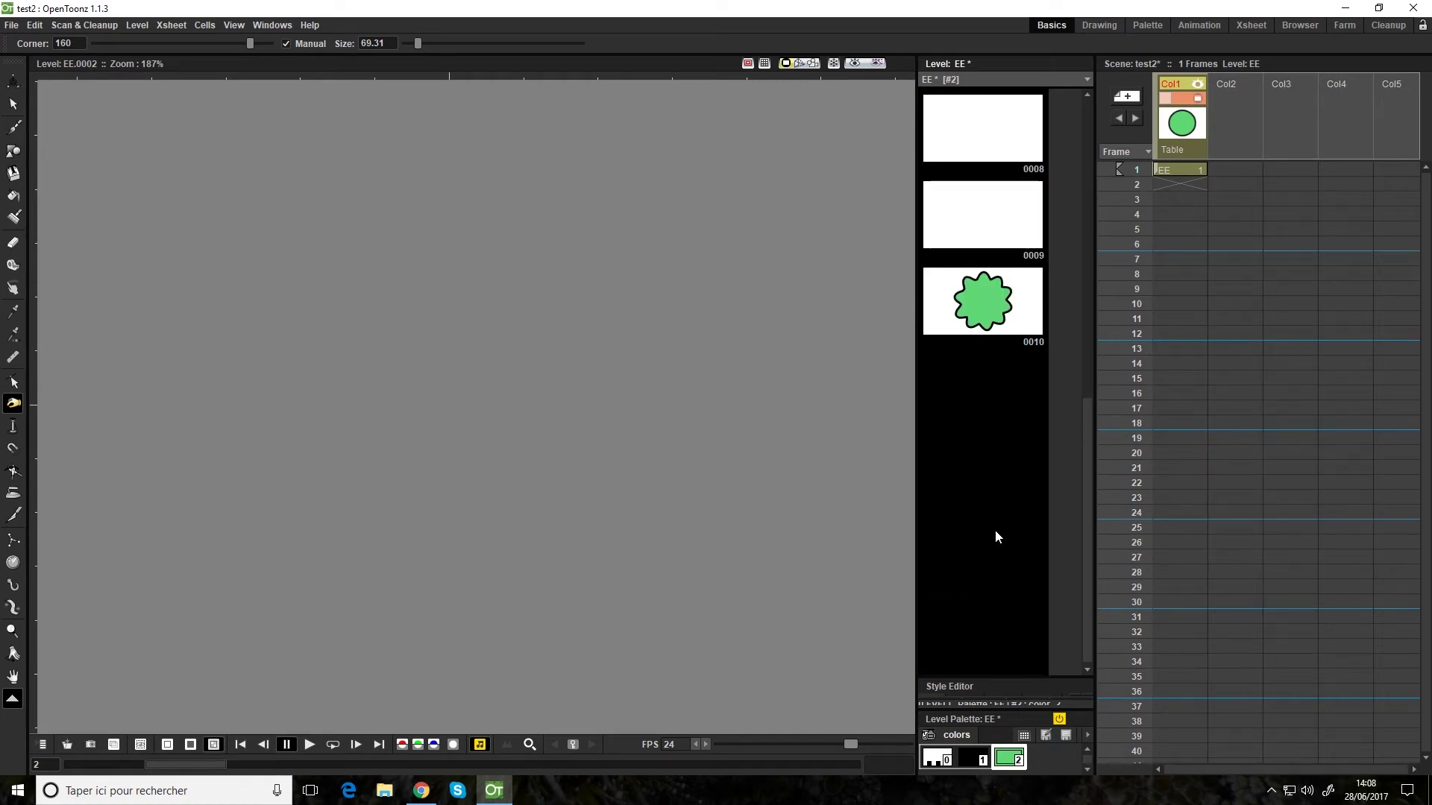
# Step: Generate the inbetweens from drawing 0001 to drawing 0010 with Linear interpolation
pyautogui.press('Up')
pyautogui.scroll(-5, 1001, 386)
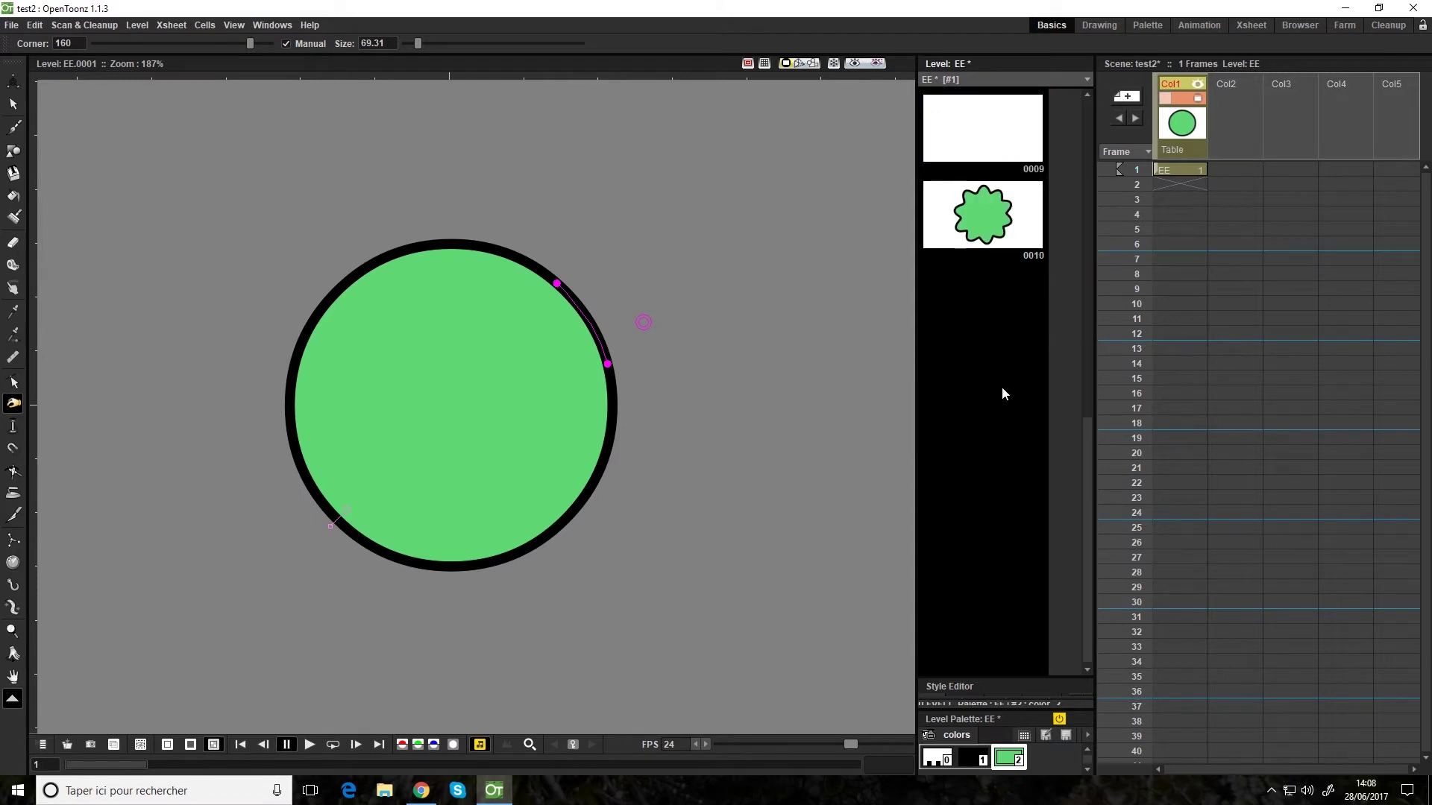
pyautogui.scroll(5, 1010, 352)
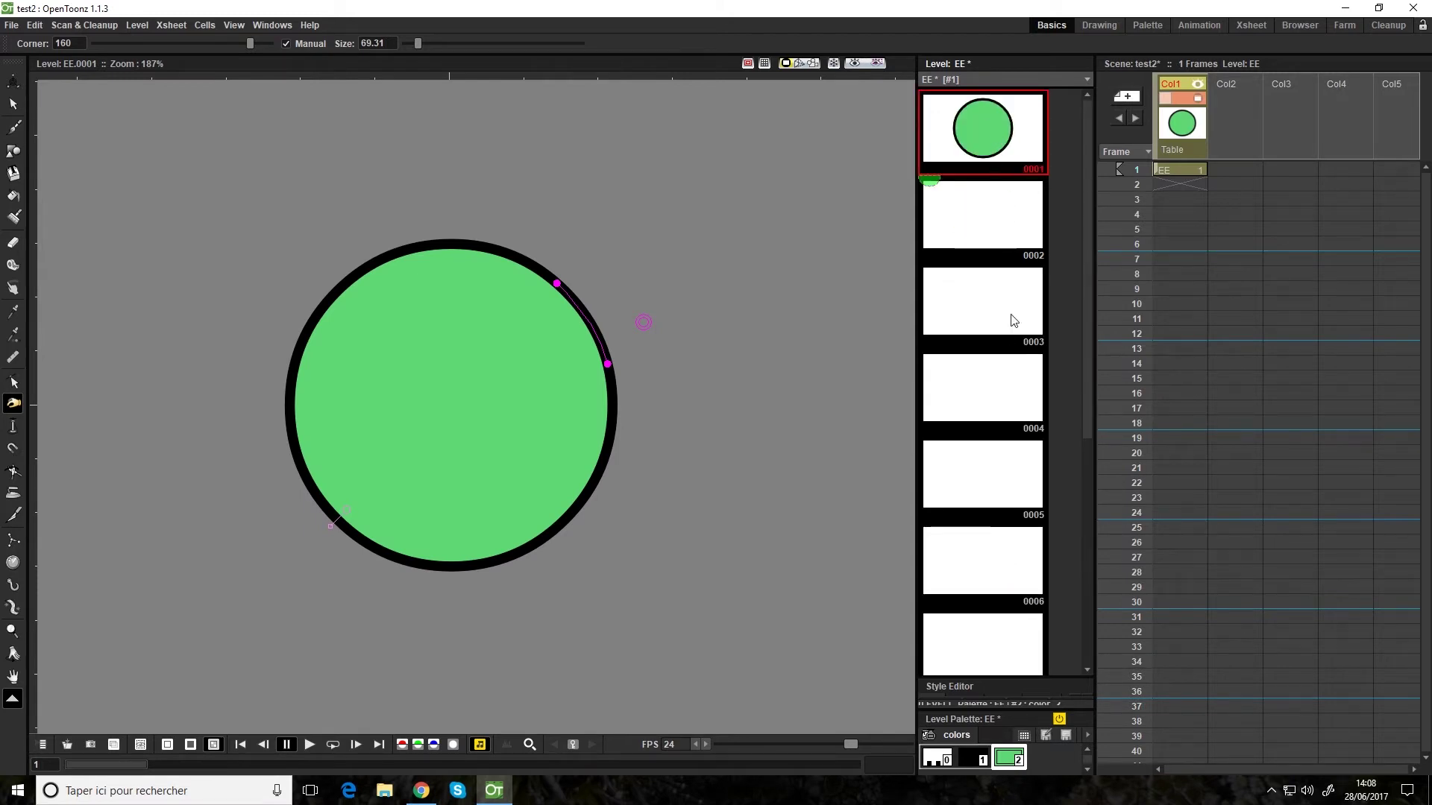
pyautogui.scroll(-5, 1013, 321)
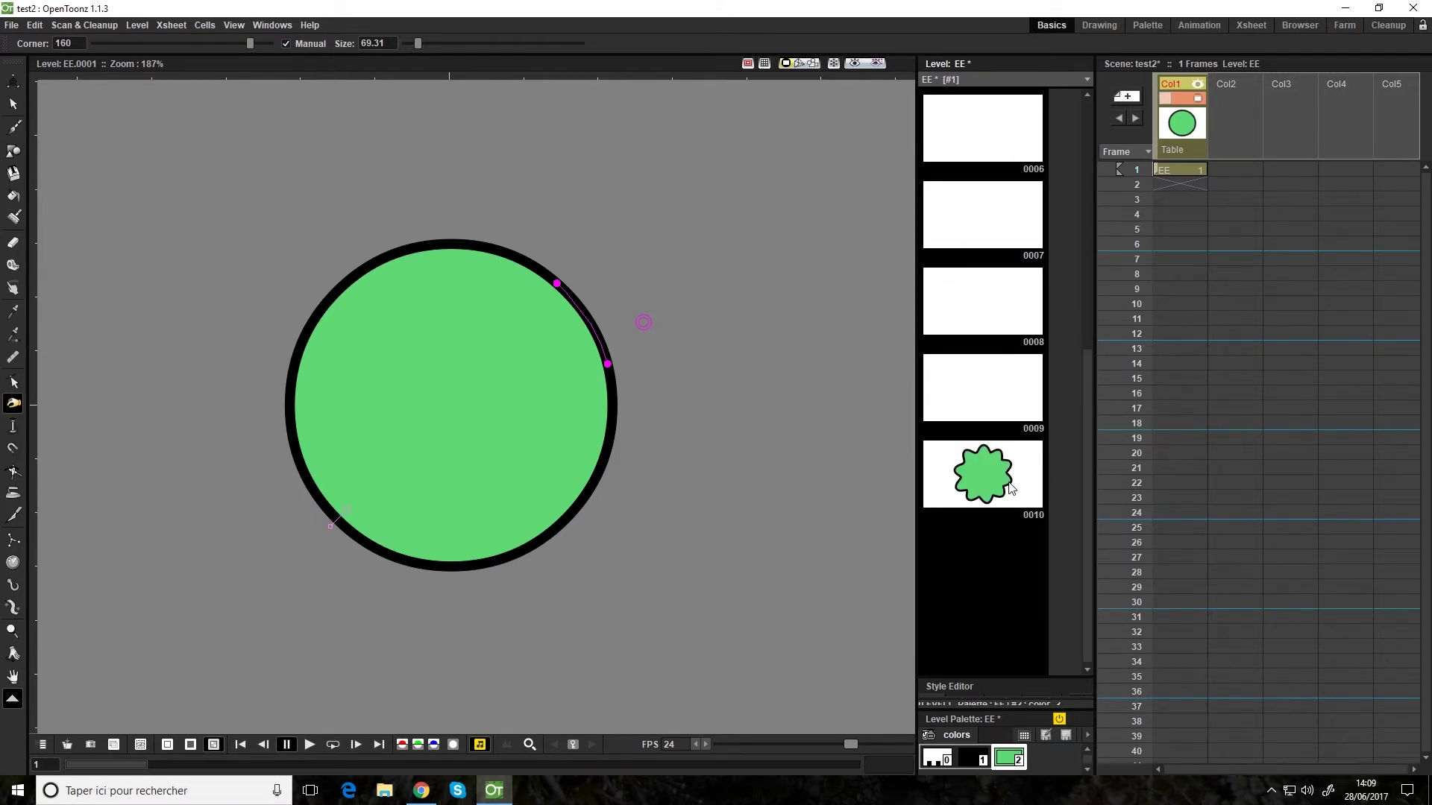
pyautogui.keyDown('shift'); pyautogui.click(985, 479); pyautogui.keyUp('shift')
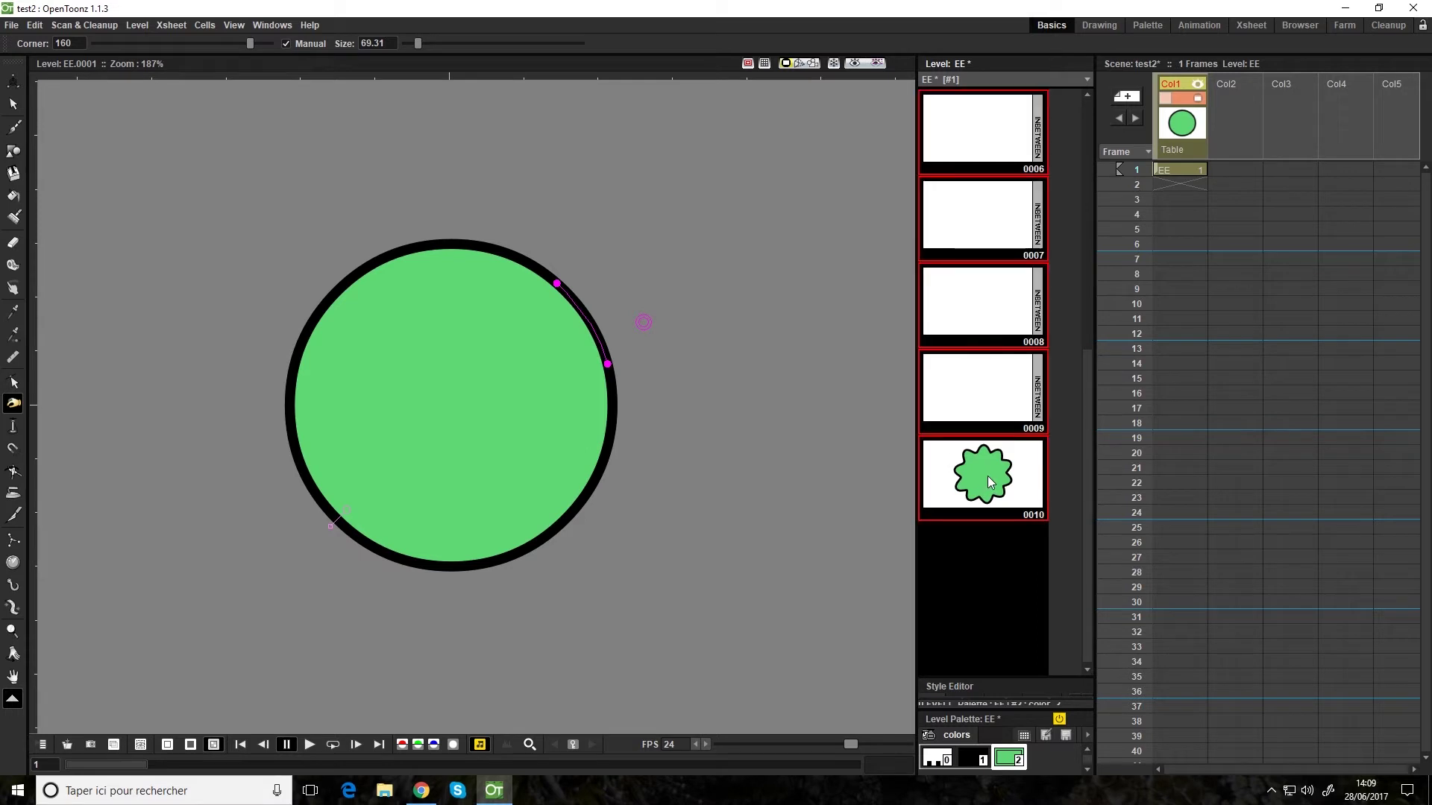
pyautogui.scroll(5, 985, 388)
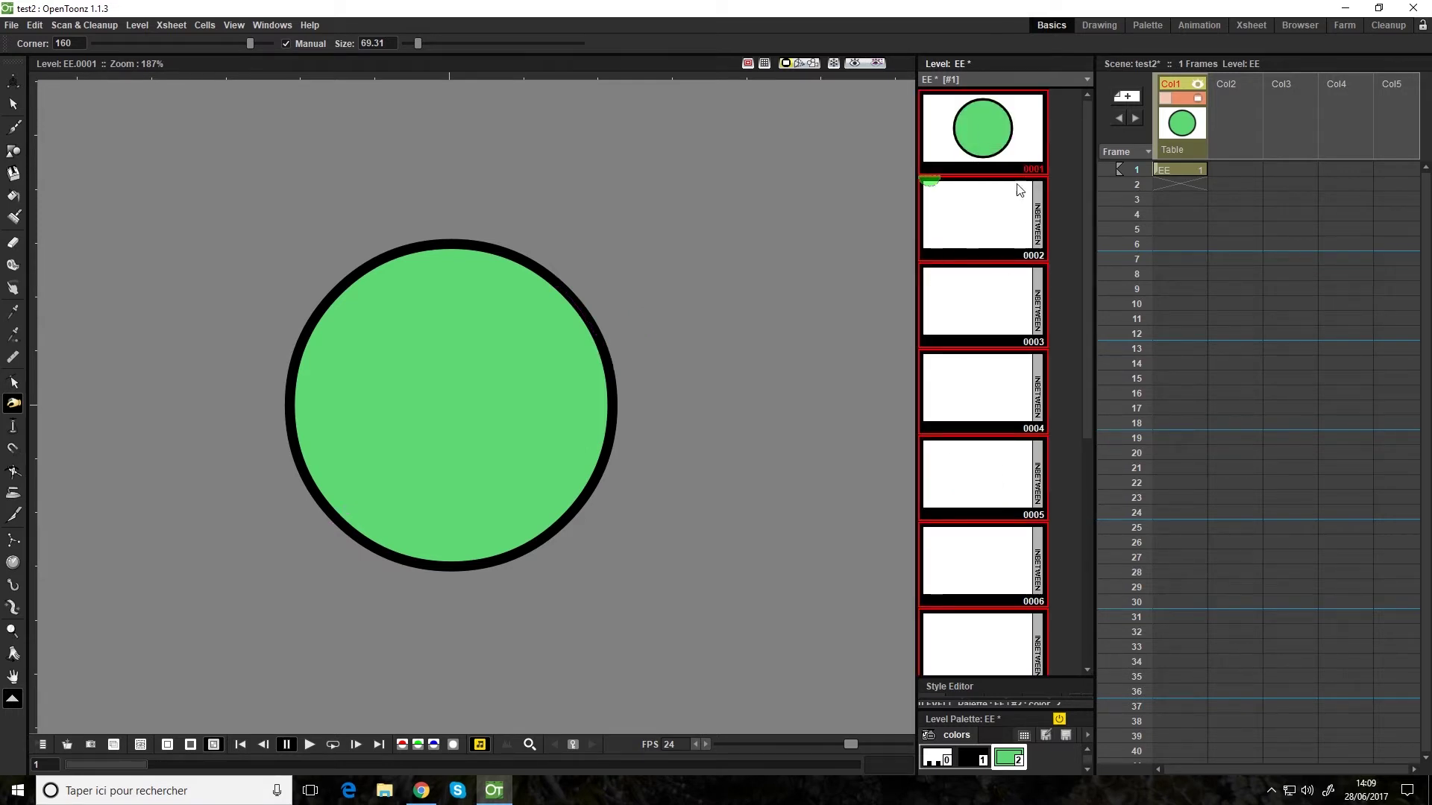
pyautogui.scroll(-5, 1033, 424)
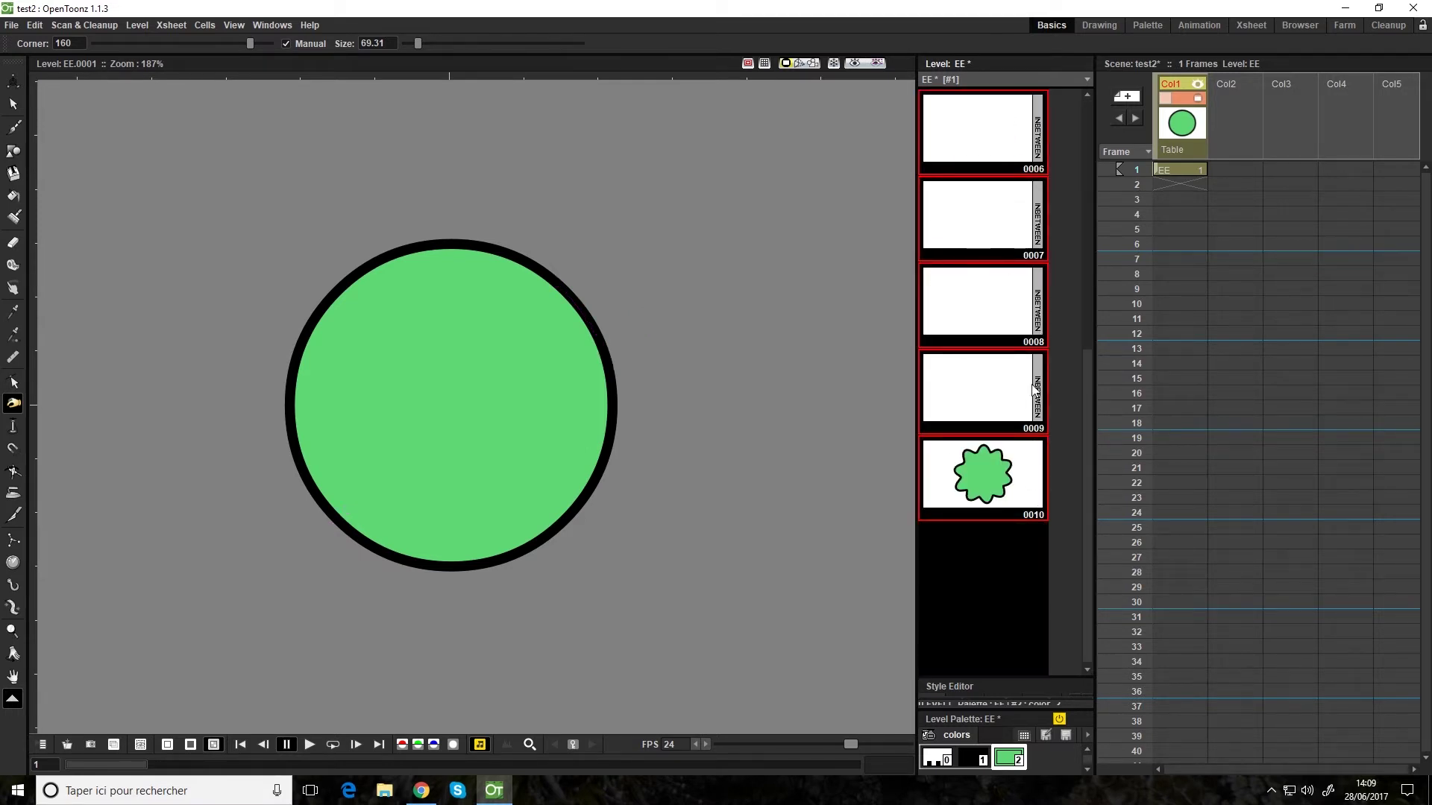
pyautogui.scroll(5, 1036, 406)
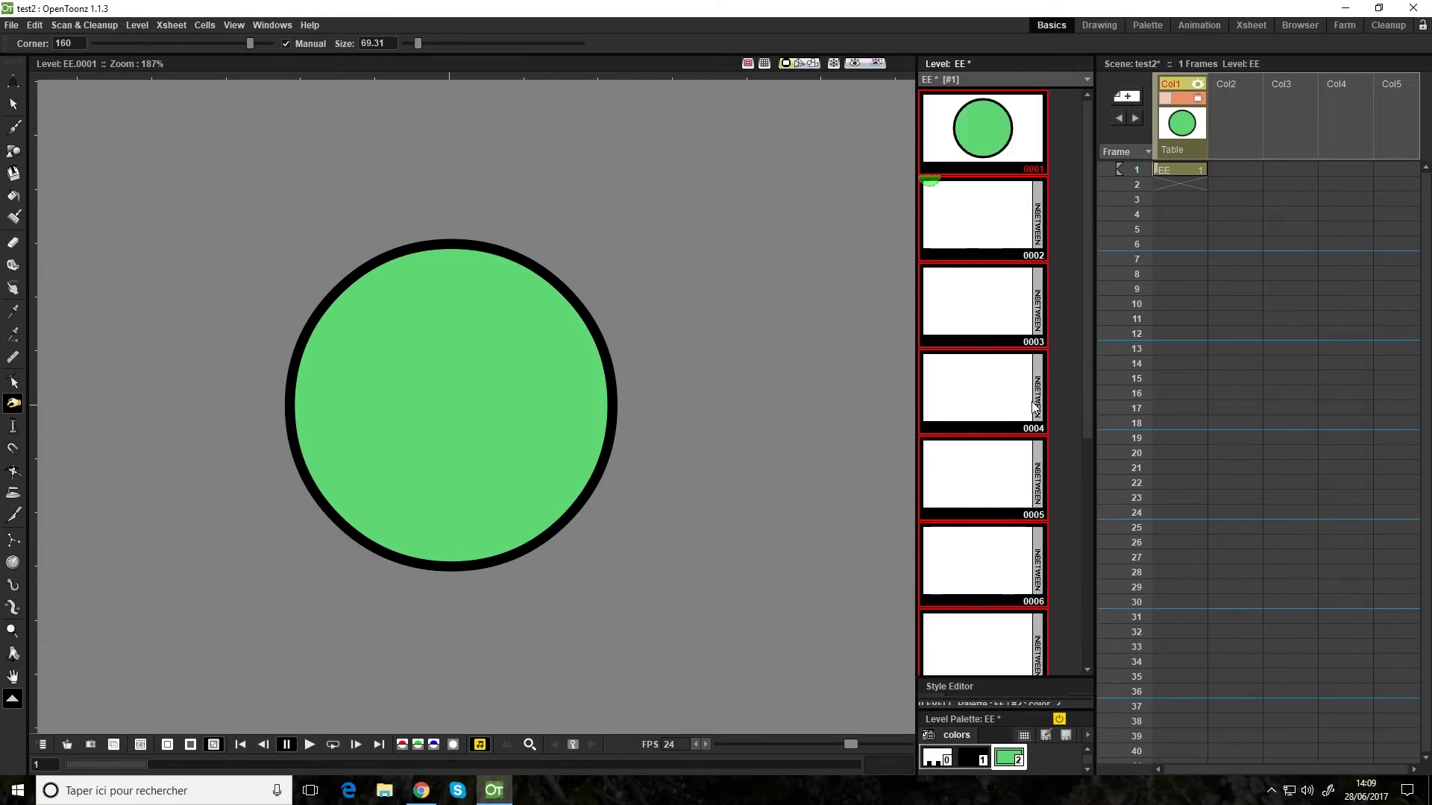
pyautogui.click(1041, 224)
pyautogui.click(749, 378)
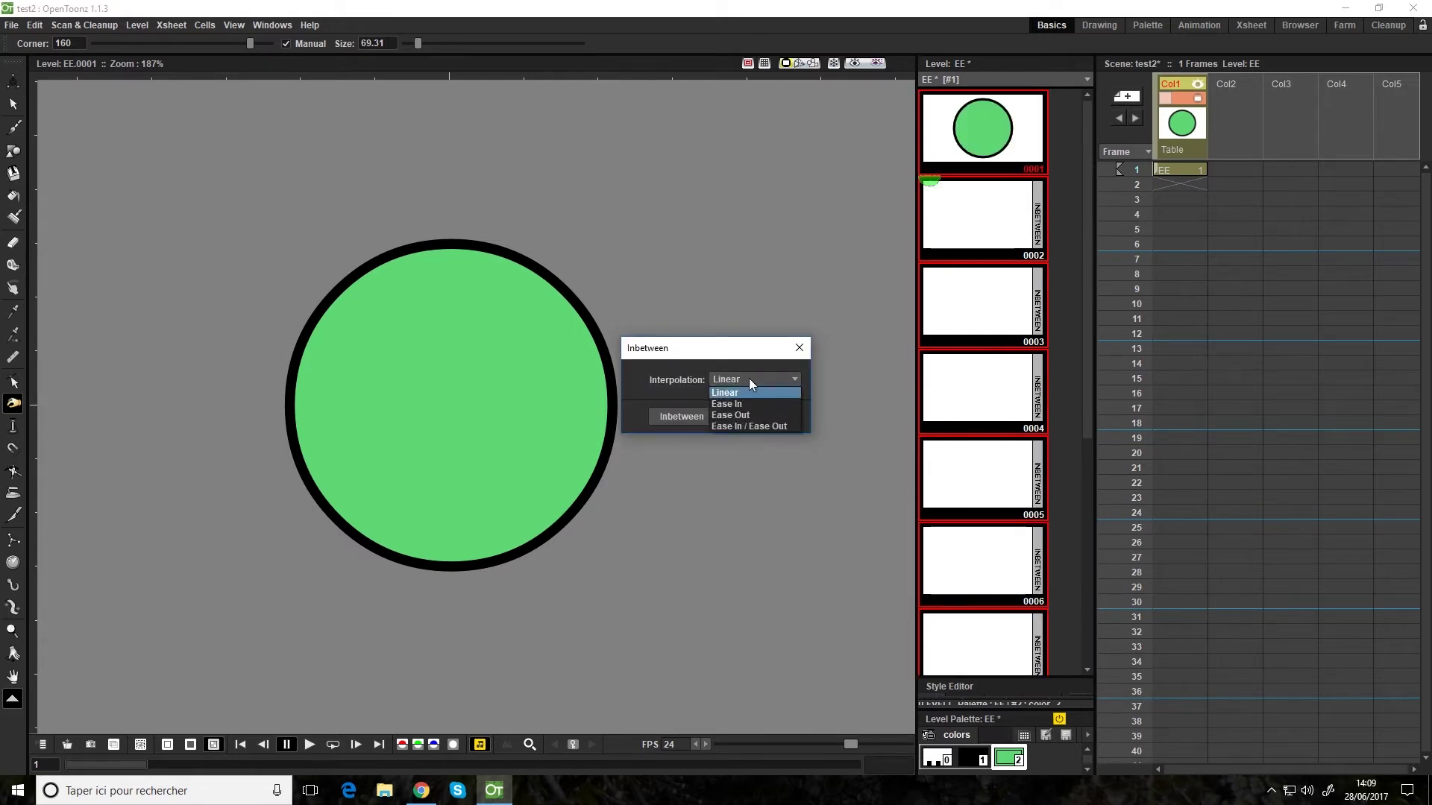
pyautogui.click(743, 392)
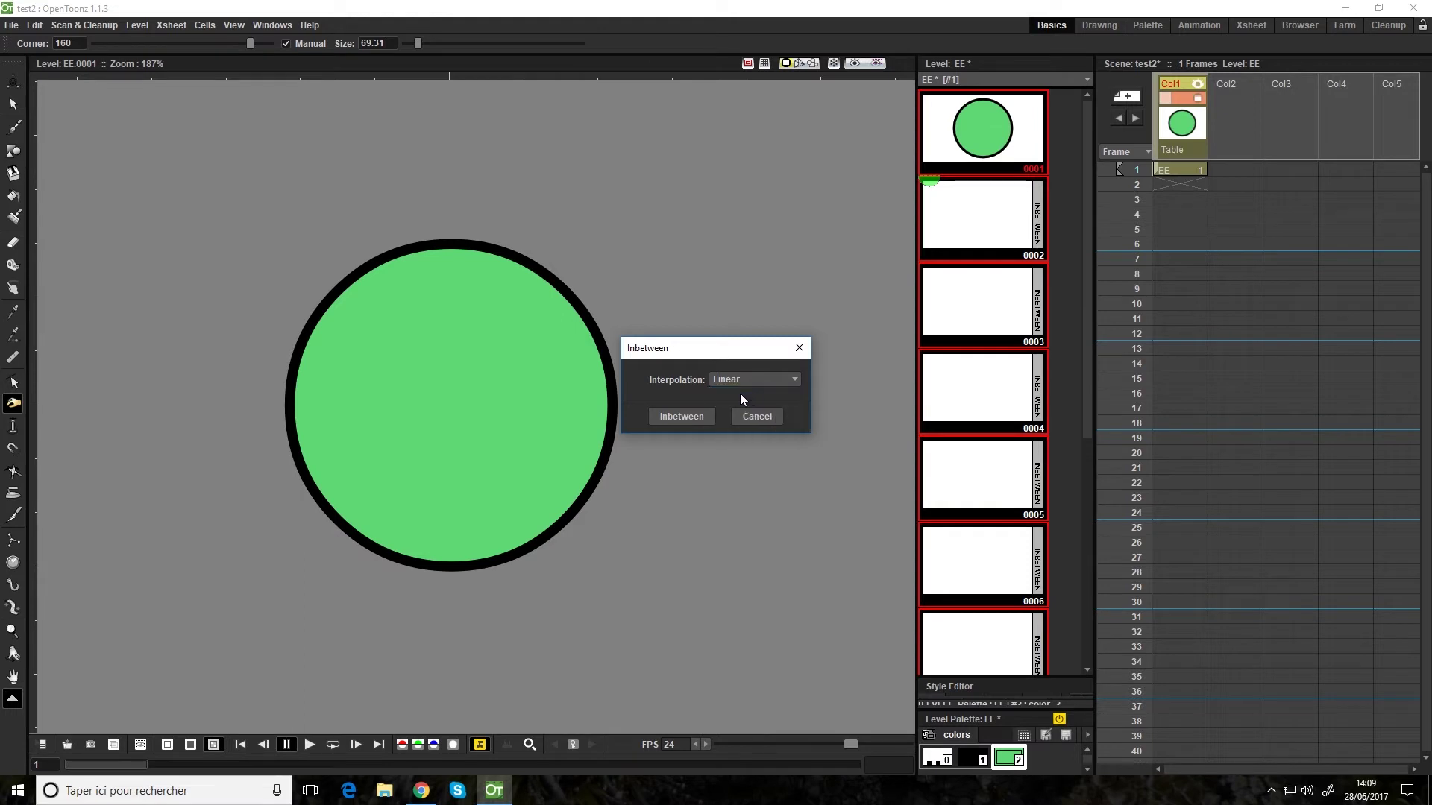
pyautogui.click(674, 415)
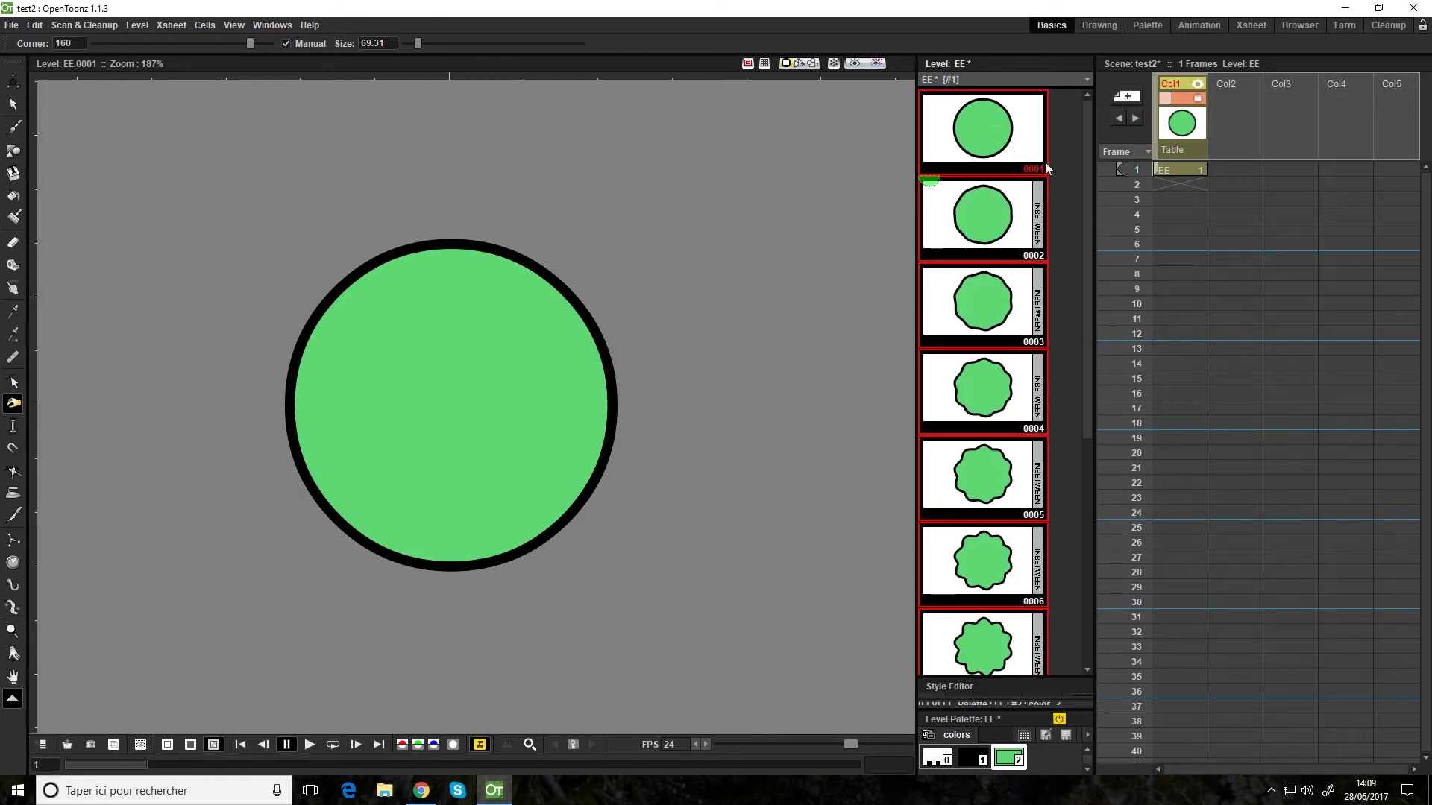
pyautogui.moveTo(1086, 227); pyautogui.dragTo(1114, 301)
# Step: Place drawings 0001 to 0010 of level EE into Col1 of the Xsheet
pyautogui.click(999, 143)
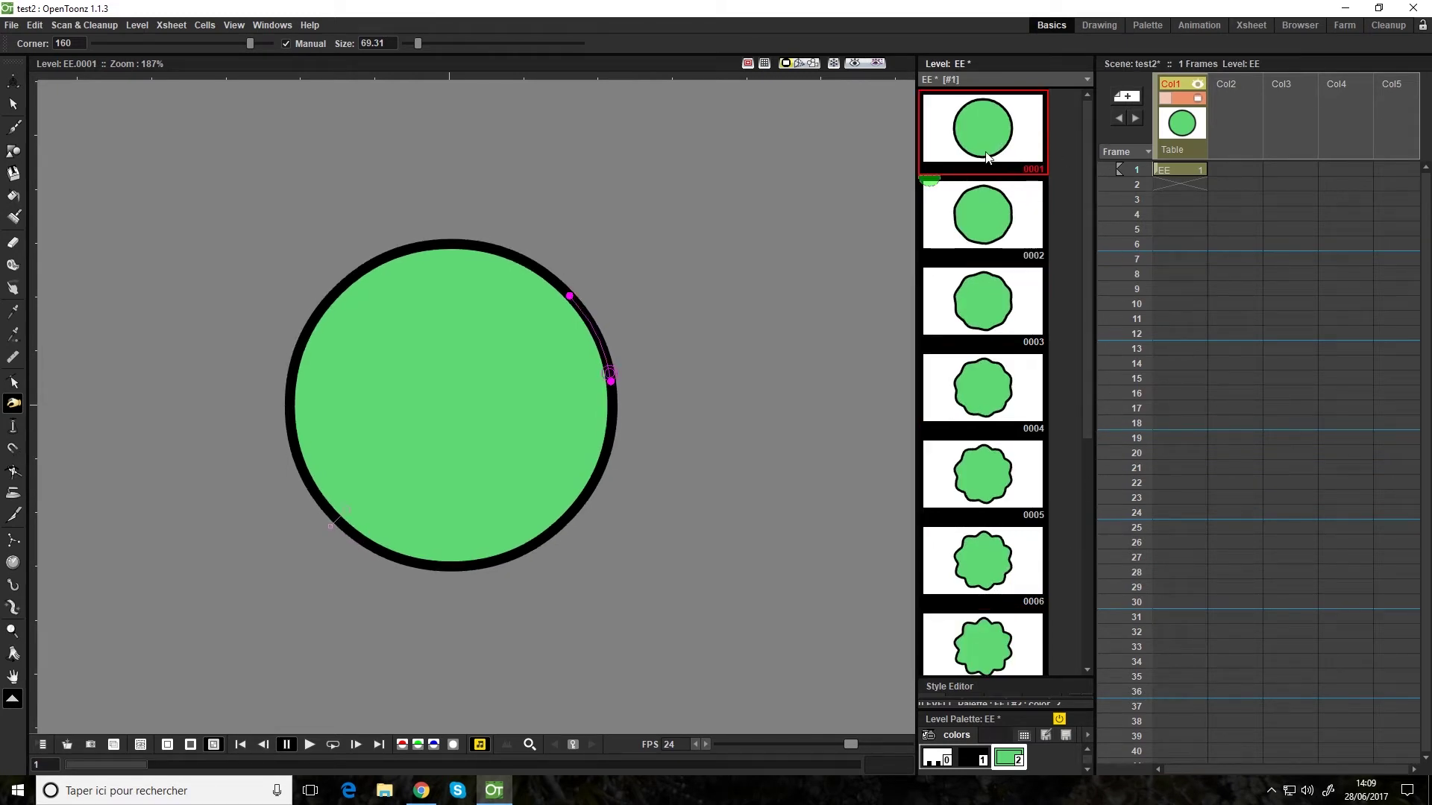
pyautogui.scroll(-5, 1023, 350)
pyautogui.keyDown('shift'); pyautogui.click(1008, 413); pyautogui.keyUp('shift')
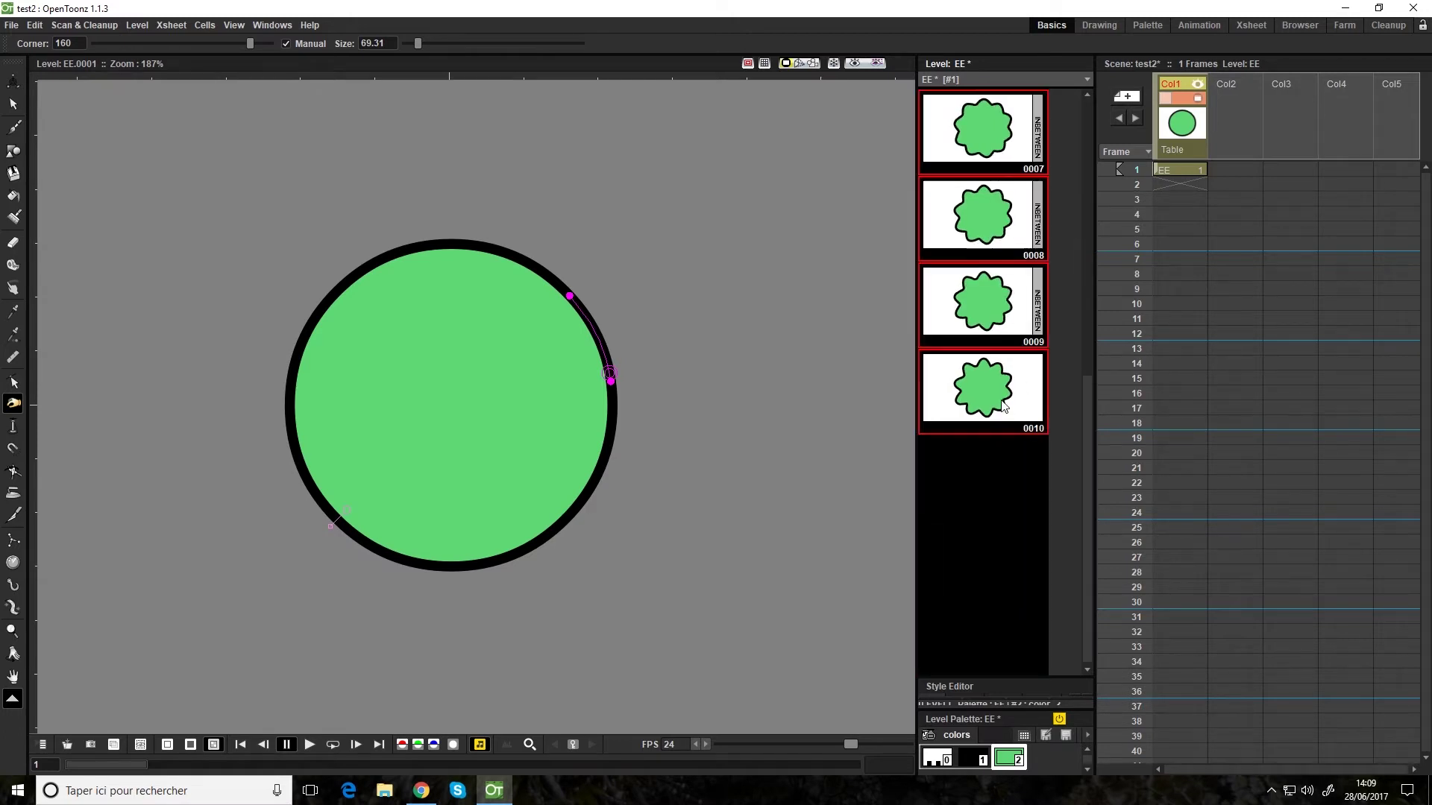
pyautogui.scroll(5, 1004, 401)
pyautogui.moveTo(981, 133); pyautogui.dragTo(1184, 185)
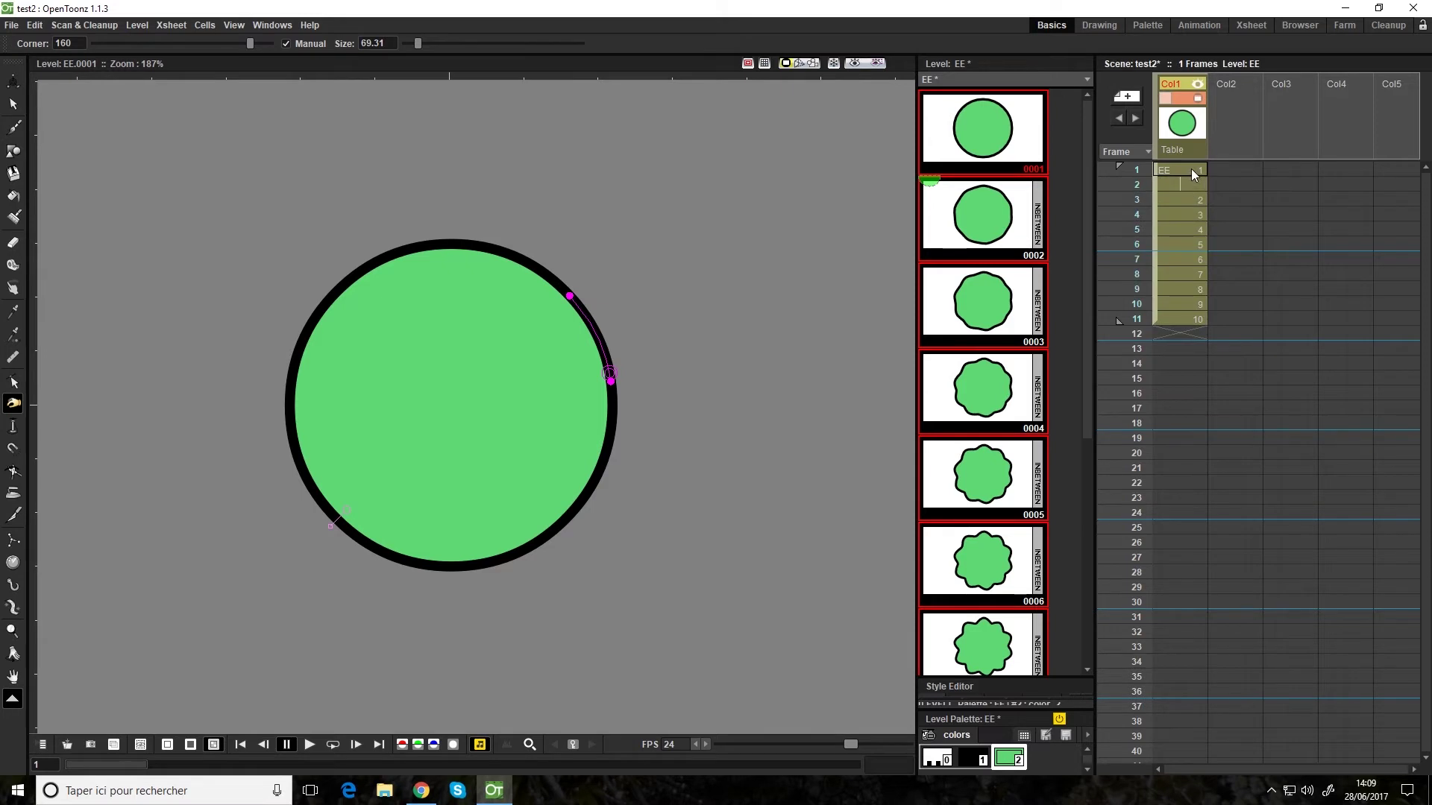
# Step: Shorten the exposure of drawing 1 in Col1 to one frame so drawings 1 to 10 occupy frames 1 to 10
pyautogui.click(1191, 169)
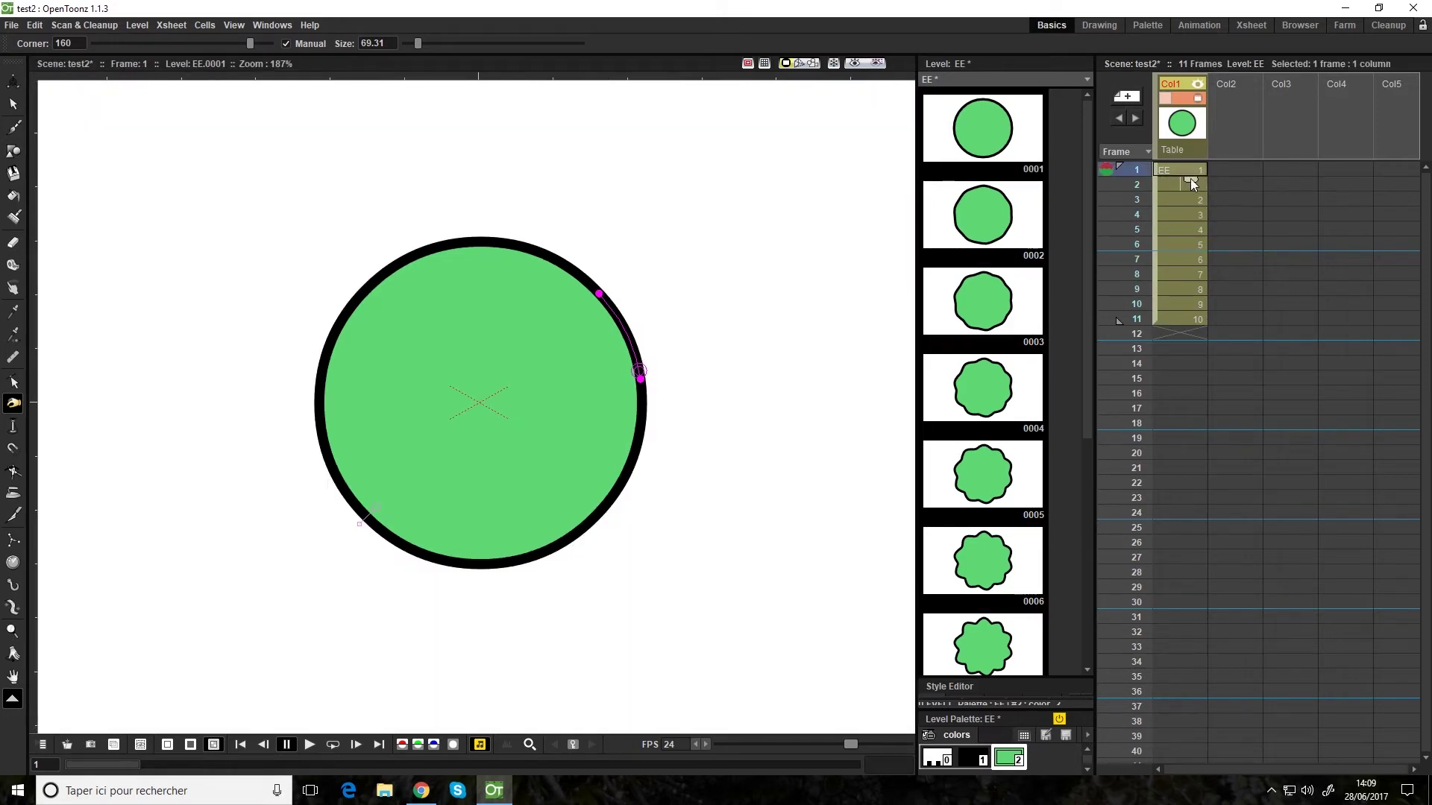
pyautogui.moveTo(1176, 183); pyautogui.dragTo(1178, 167)
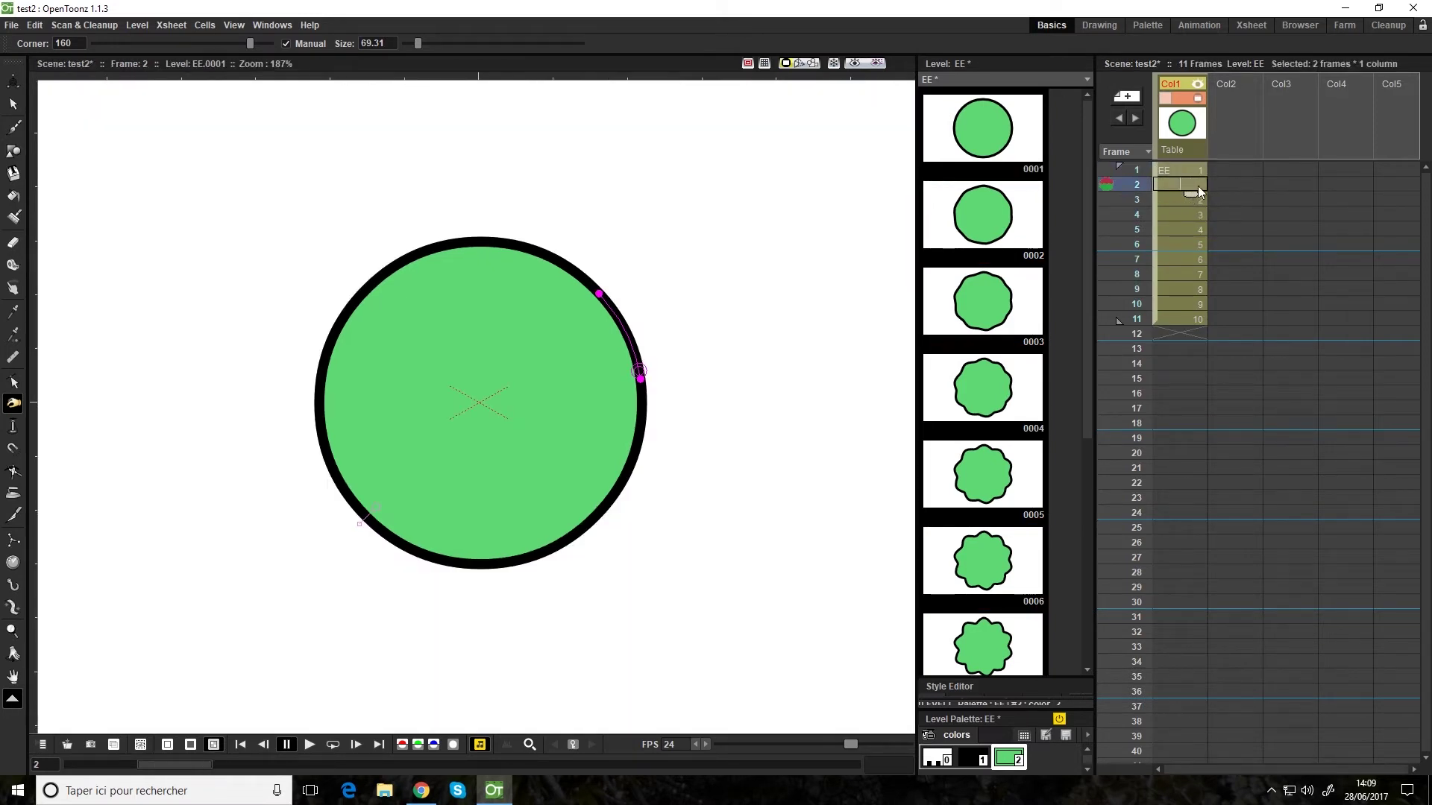
pyautogui.moveTo(1190, 193); pyautogui.dragTo(1192, 179)
pyautogui.click(1184, 170)
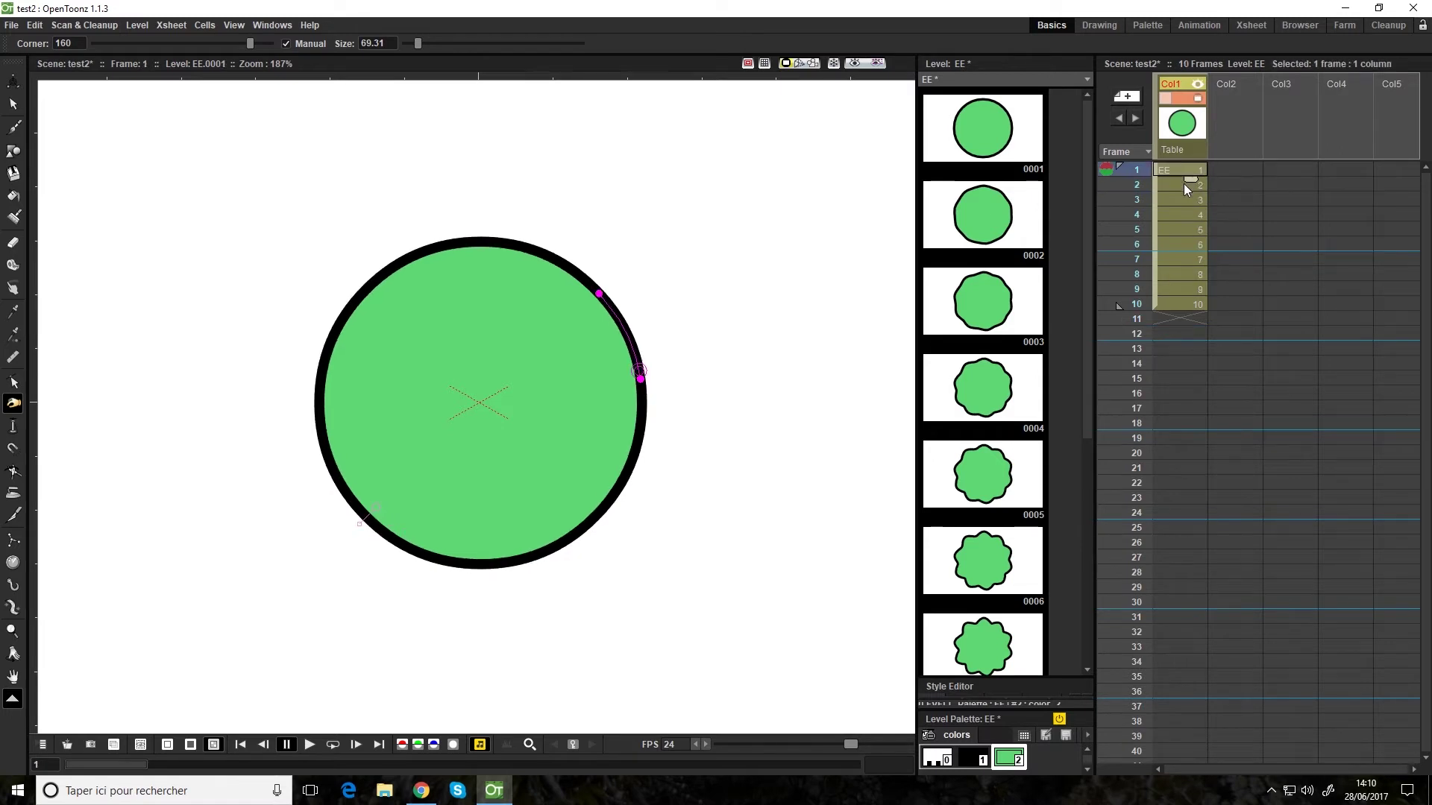
# Step: Step through the frames of Col1 up to frame 10 to examine the circle-to-petal morph
pyautogui.press('Down')
pyautogui.press('s')
pyautogui.press('Down')
pyautogui.press('Down')
pyautogui.press('Down')
pyautogui.press('Down')
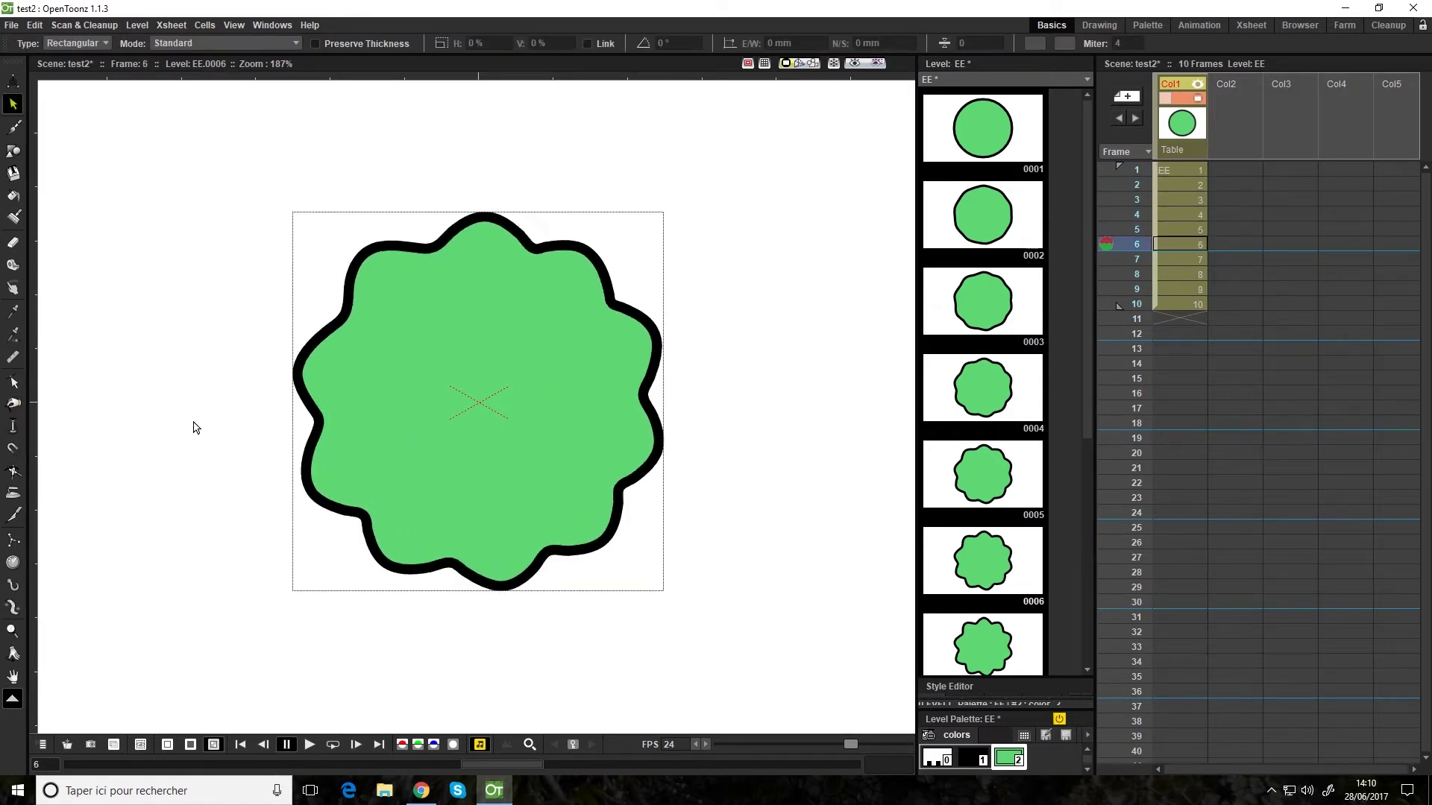
pyautogui.press('.')
pyautogui.press('.')
pyautogui.press('.')
pyautogui.press('.')
pyautogui.press('.')
pyautogui.press(',')
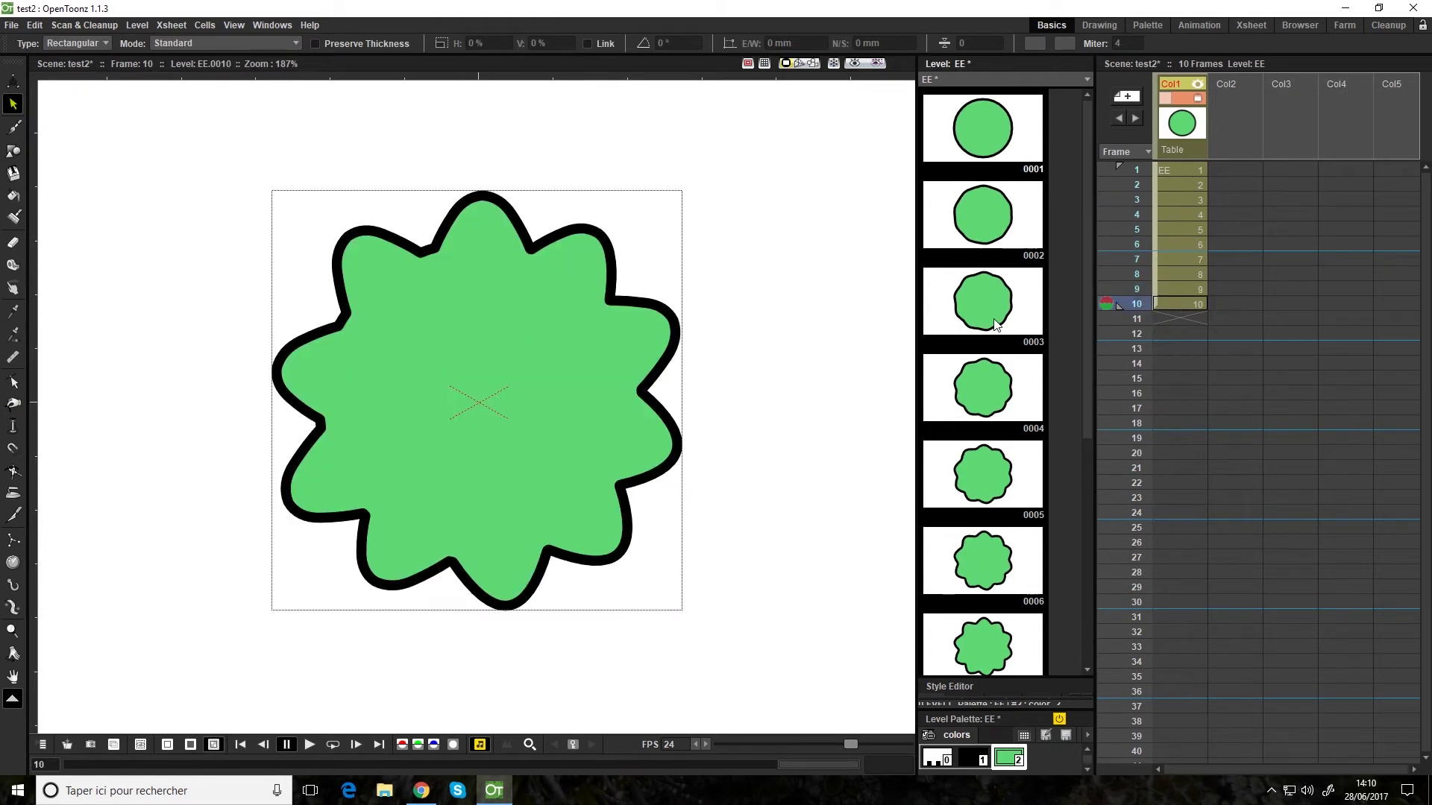
# Step: Append drawings 0009 down to 0002 in reverse order to frames 11 through 18 of Col1
pyautogui.scroll(-5, 997, 395)
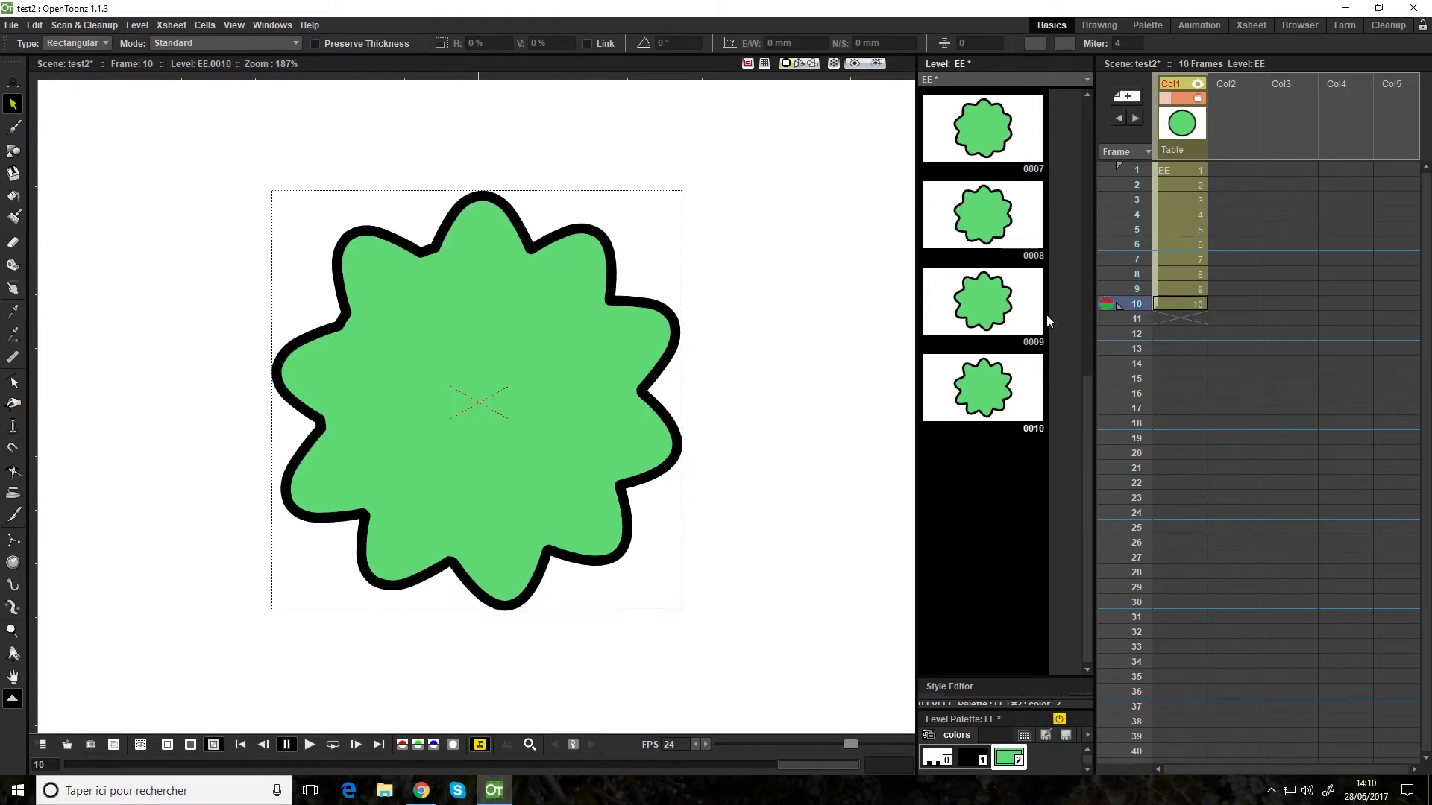
pyautogui.click(983, 302)
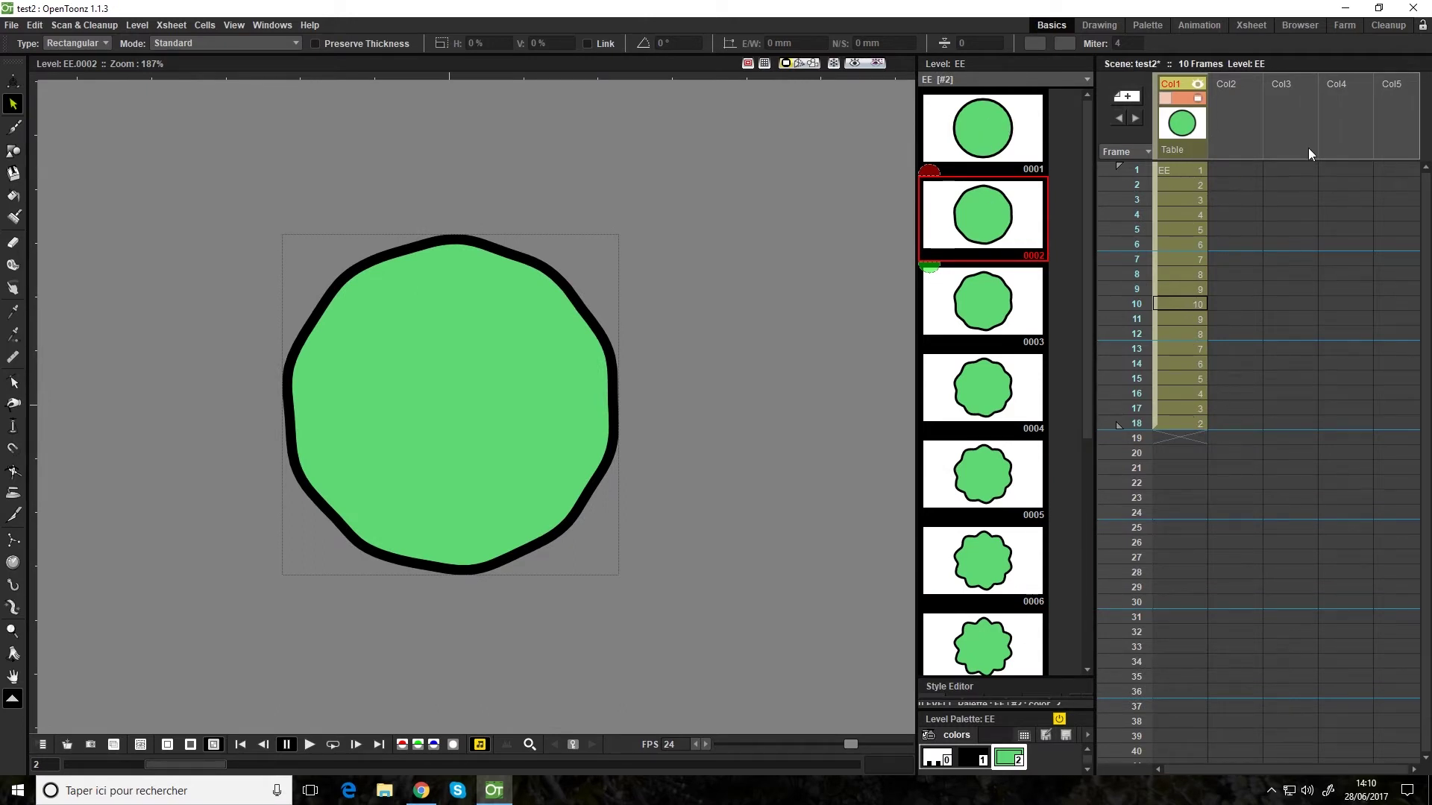
# Step: Play the 18-frame animation in a loop, both without and with the orange ring in Col2
pyautogui.click(332, 745)
pyautogui.scroll(-2, 358, 630)
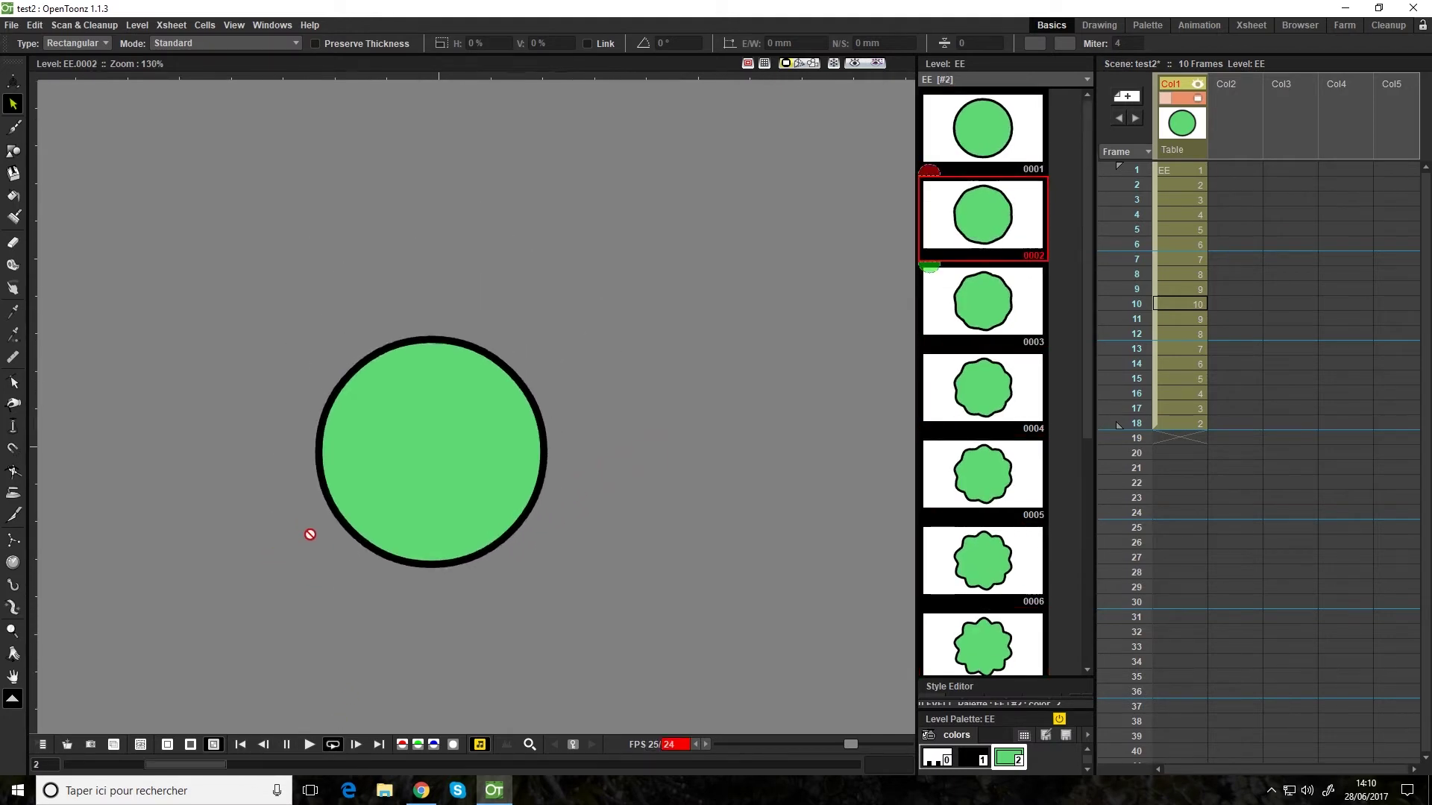
pyautogui.click(1175, 169)
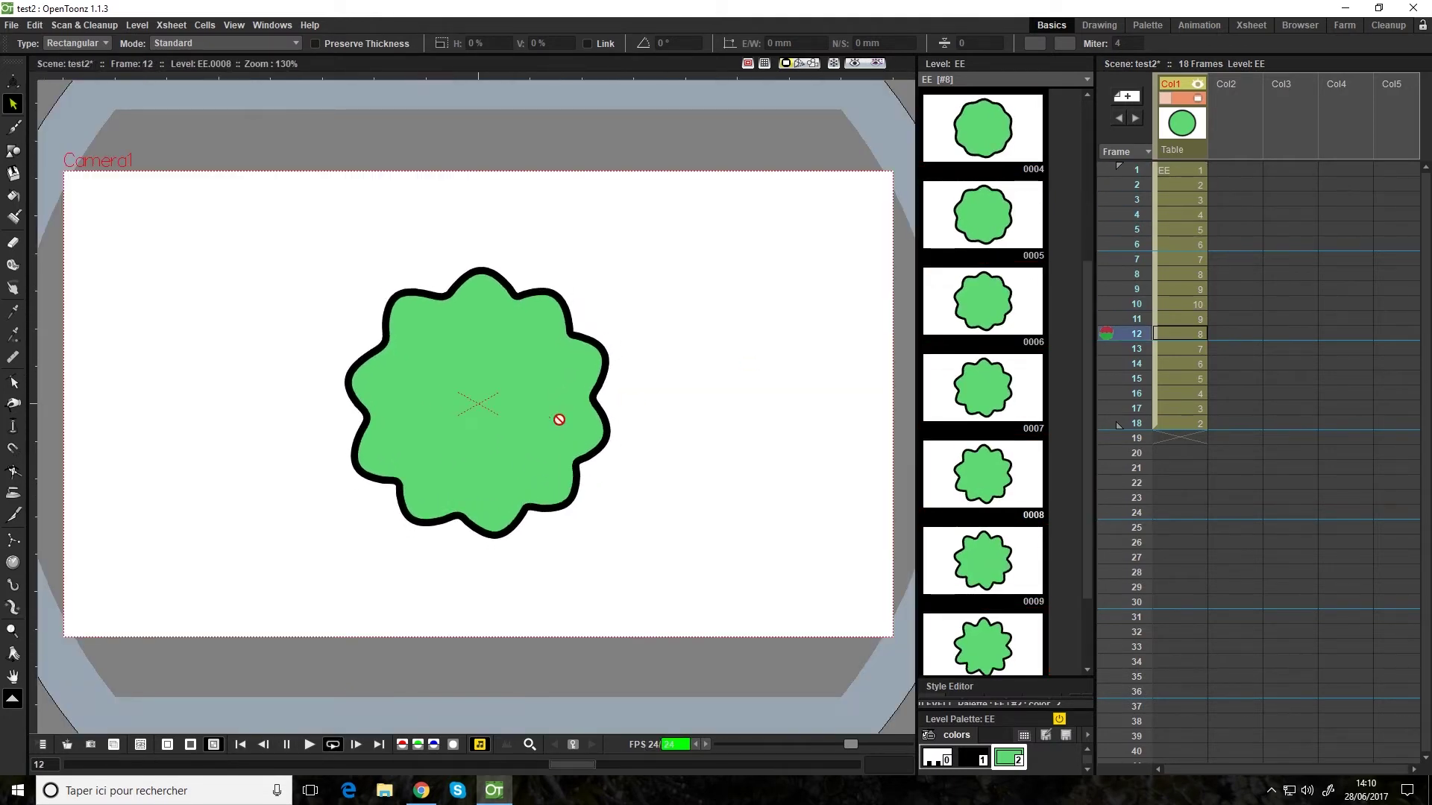
pyautogui.moveTo(684, 369); pyautogui.dragTo(727, 370)
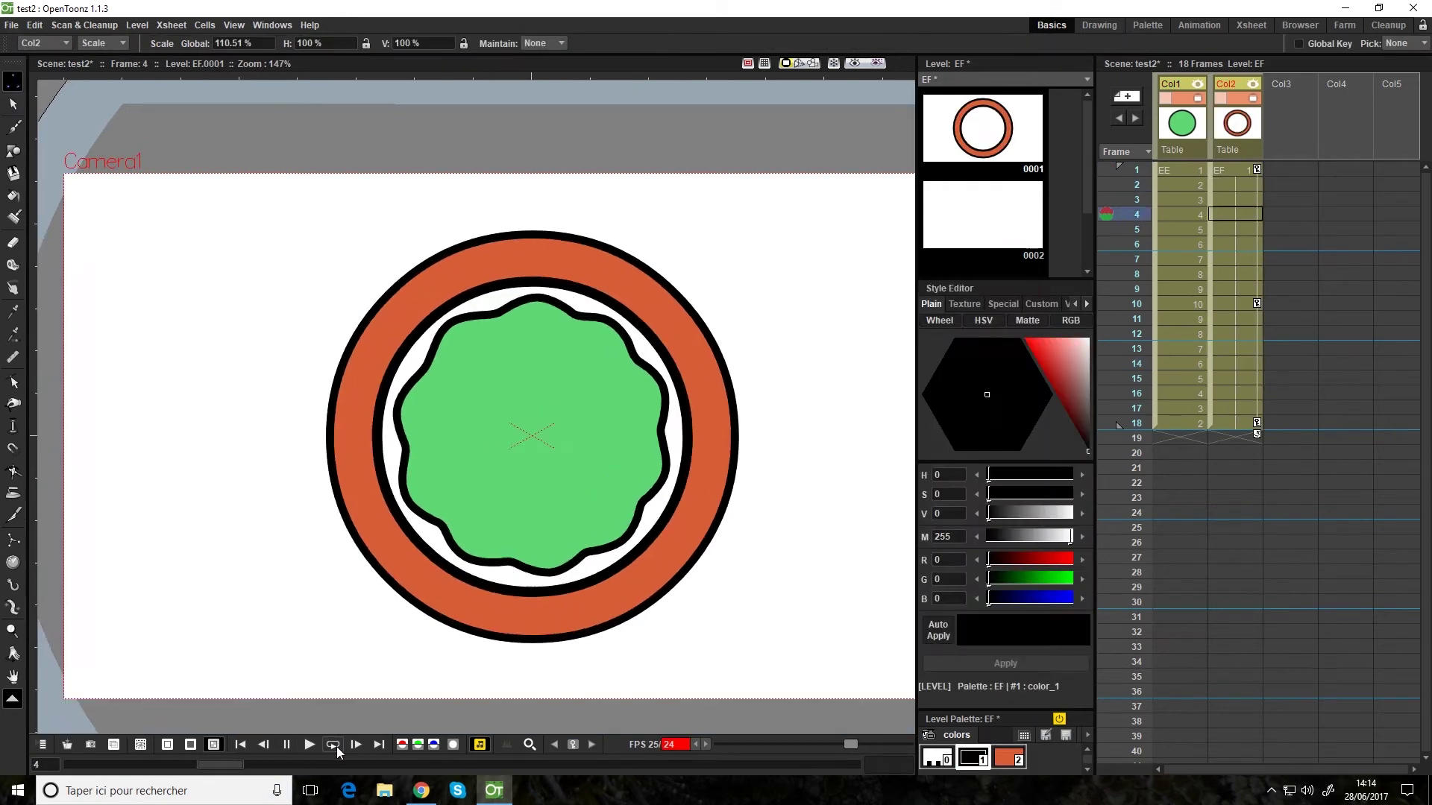
pyautogui.click(333, 744)
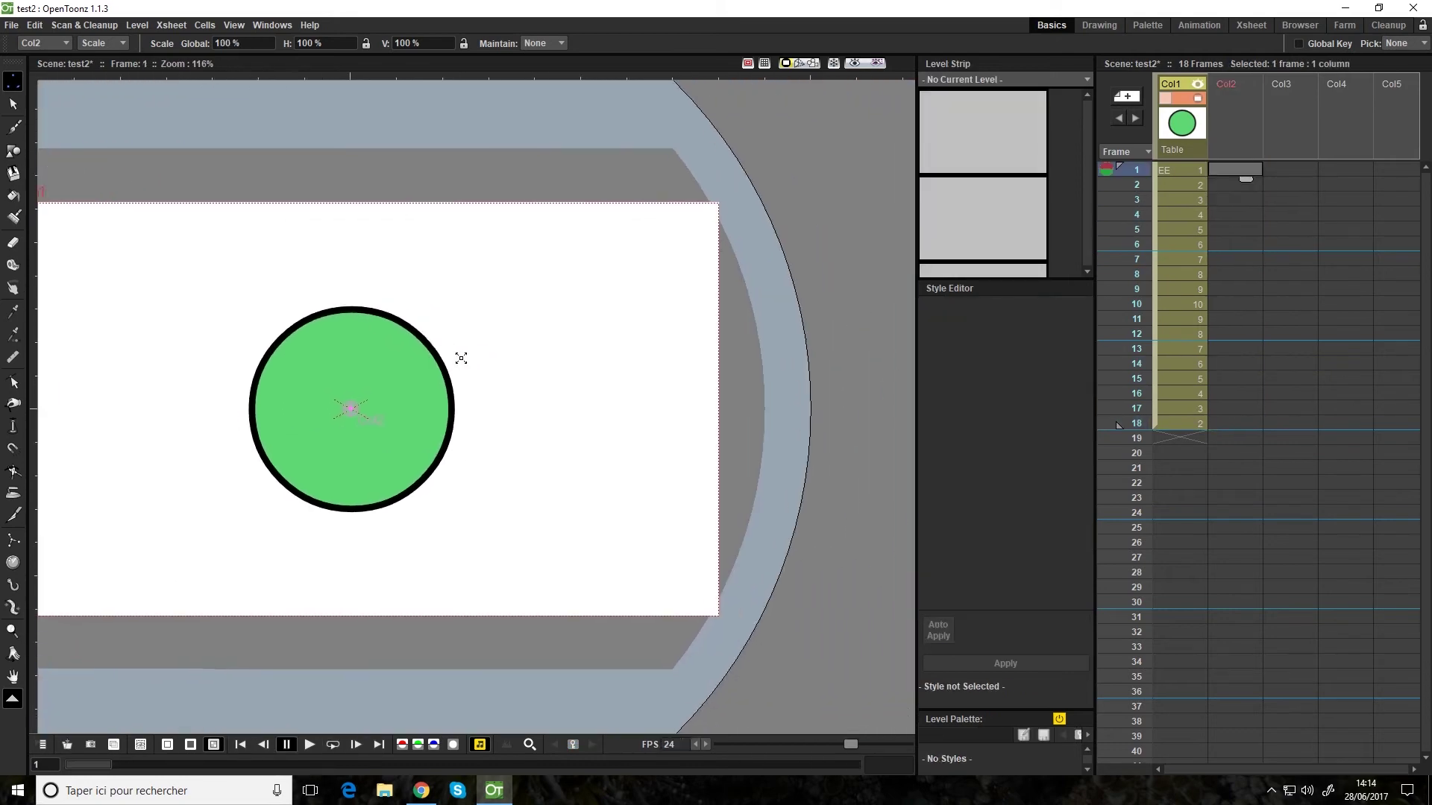
# Step: Draw a three-sided polygon beside the green circle in frame 1 of Col2 and thicken its outline
pyautogui.scroll(4, 565, 446)
pyautogui.moveTo(356, 384); pyautogui.dragTo(356, 418)
pyautogui.click(13, 151)
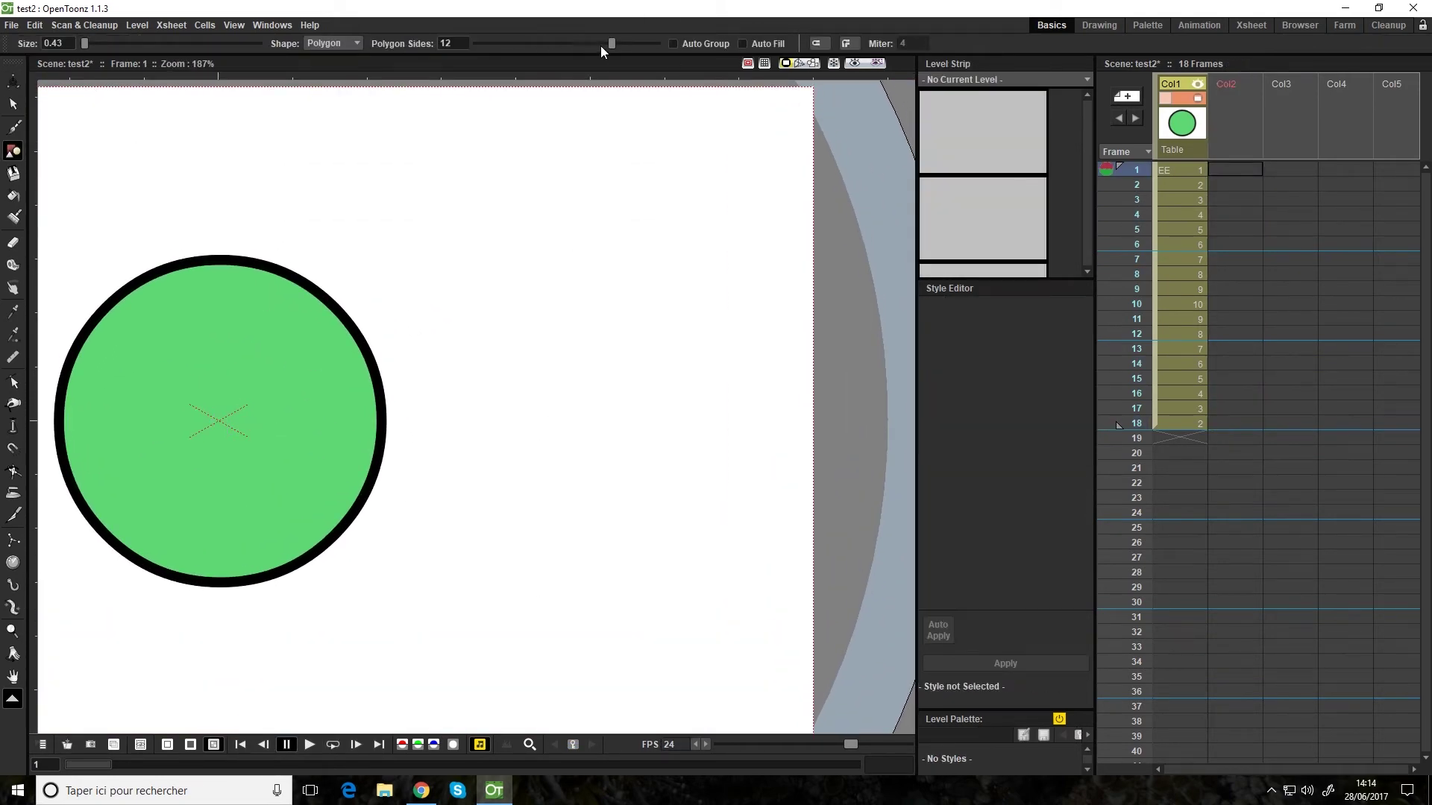
pyautogui.moveTo(608, 47); pyautogui.dragTo(460, 51)
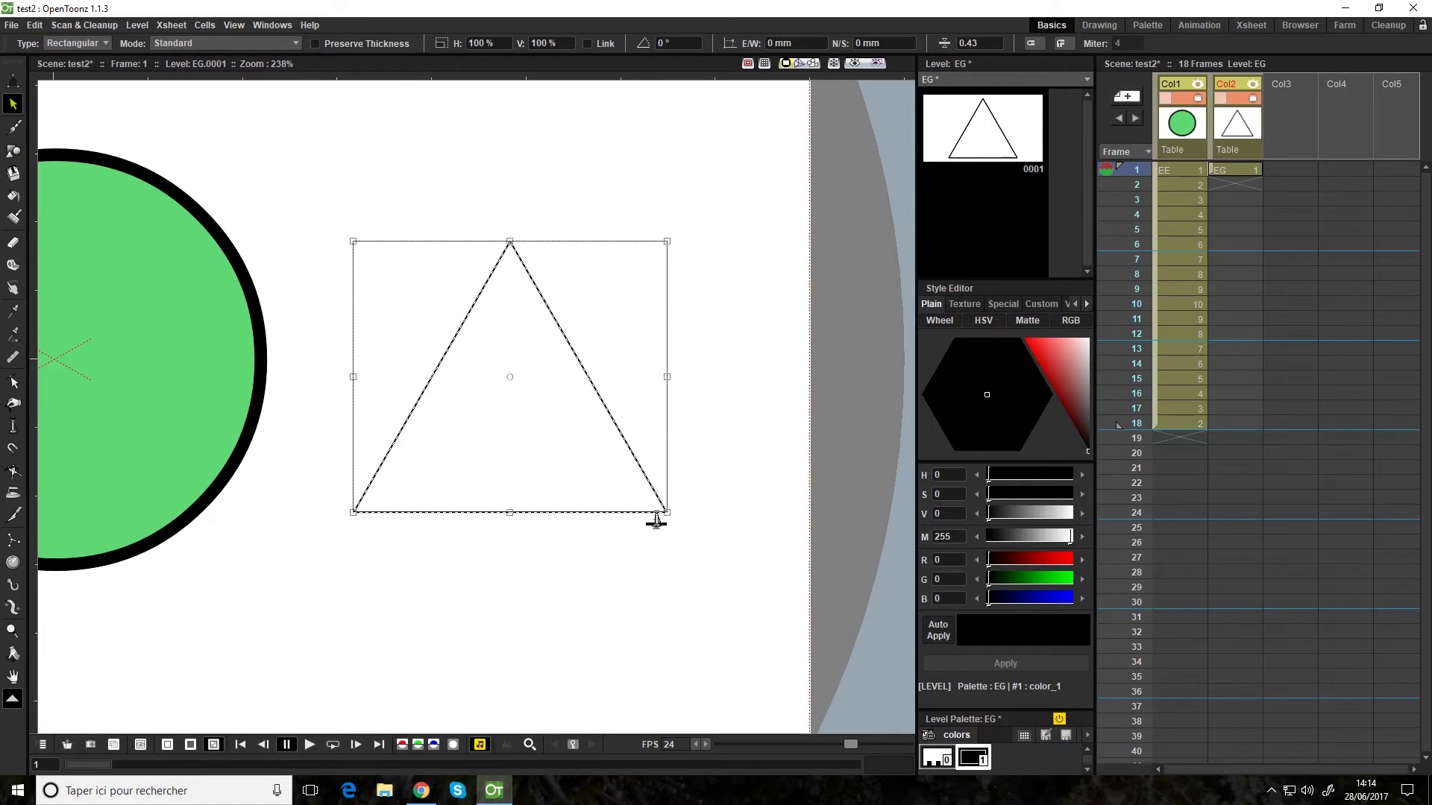
pyautogui.moveTo(656, 522); pyautogui.dragTo(659, 529)
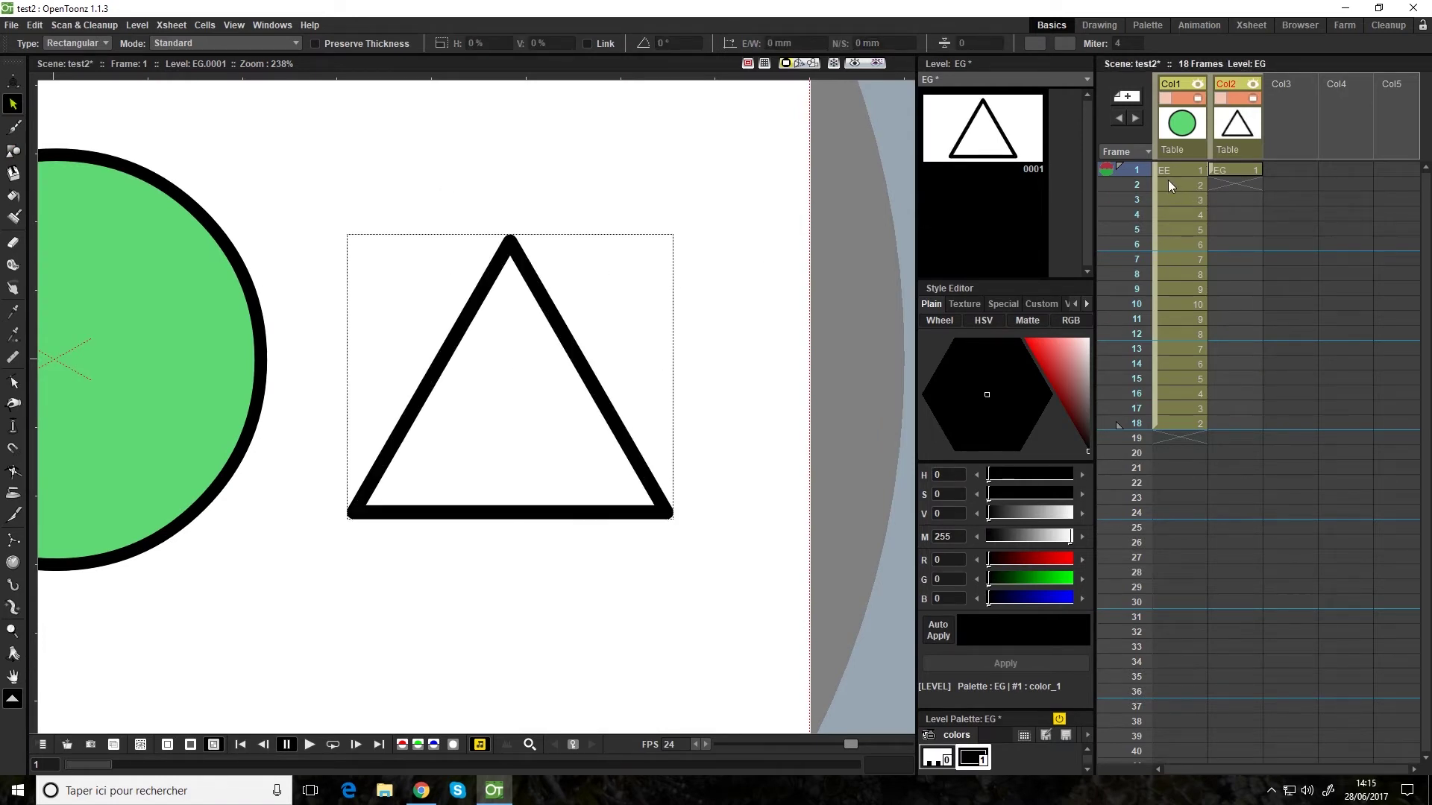
# Step: Fill the triangle with a new blue palette style (R 86, G 172, B 209) and save the scene
pyautogui.rightClick(1054, 757)
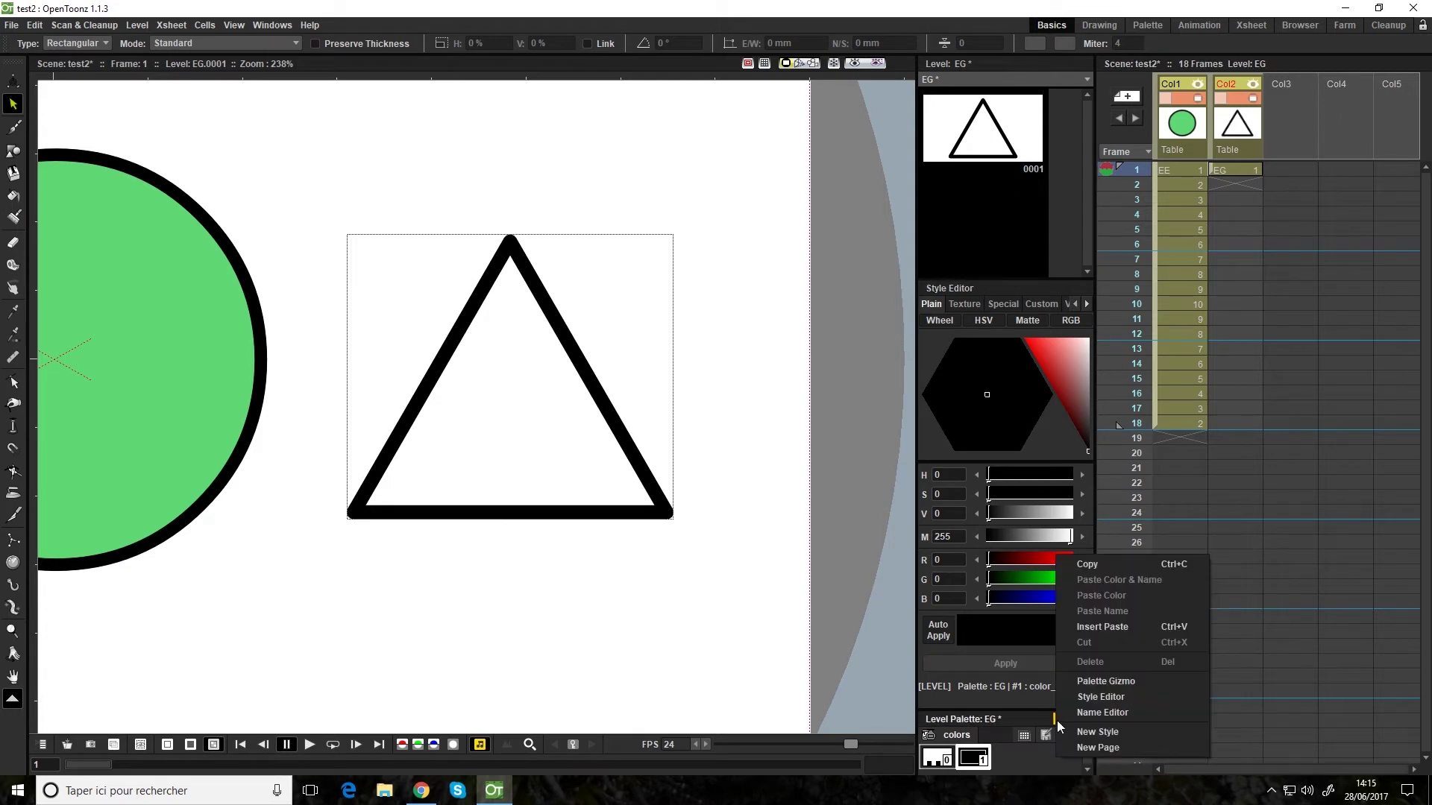
pyautogui.click(1118, 729)
pyautogui.press('f')
pyautogui.click(507, 425)
pyautogui.scroll(-3, 515, 417)
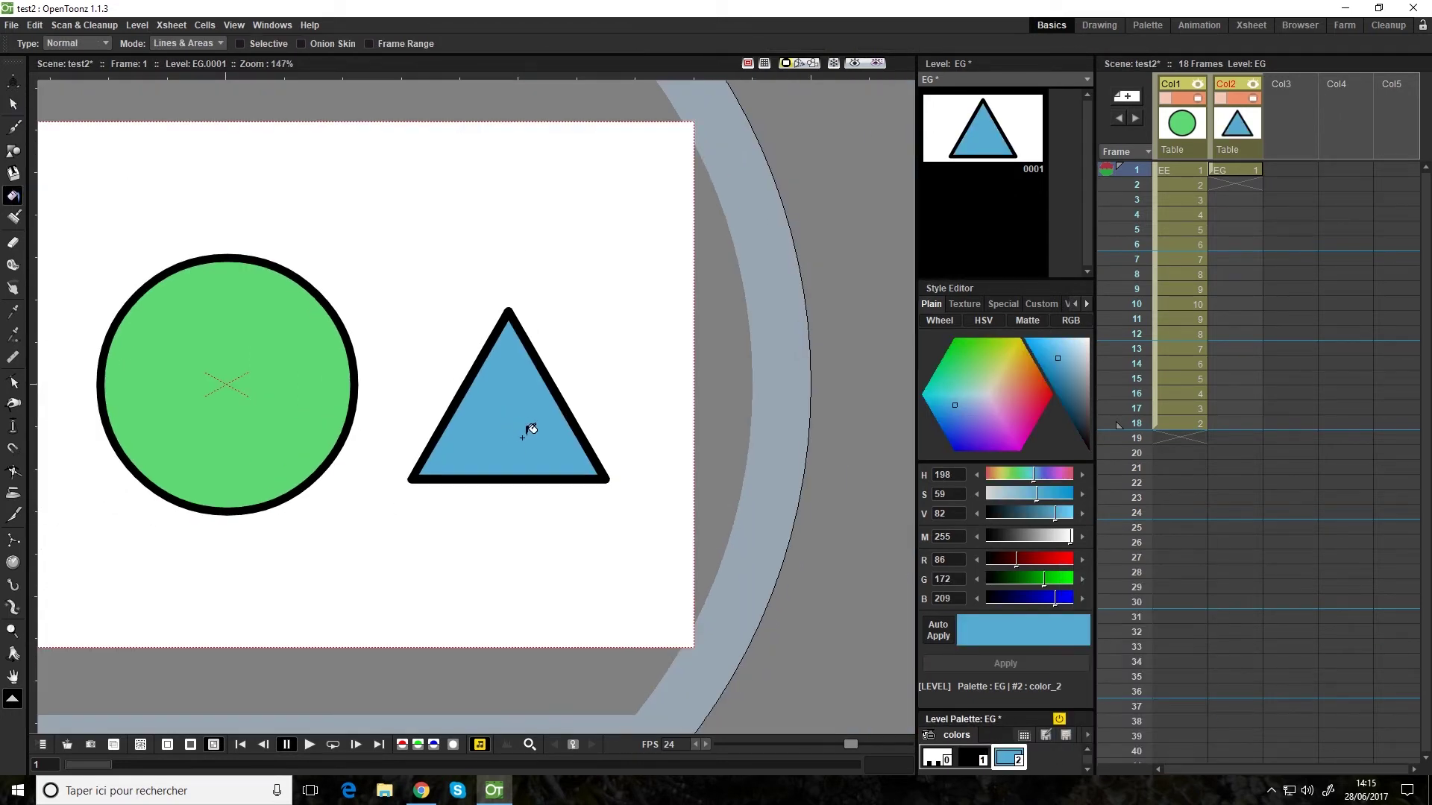
pyautogui.scroll(4, 530, 425)
pyautogui.moveTo(566, 486); pyautogui.dragTo(579, 490)
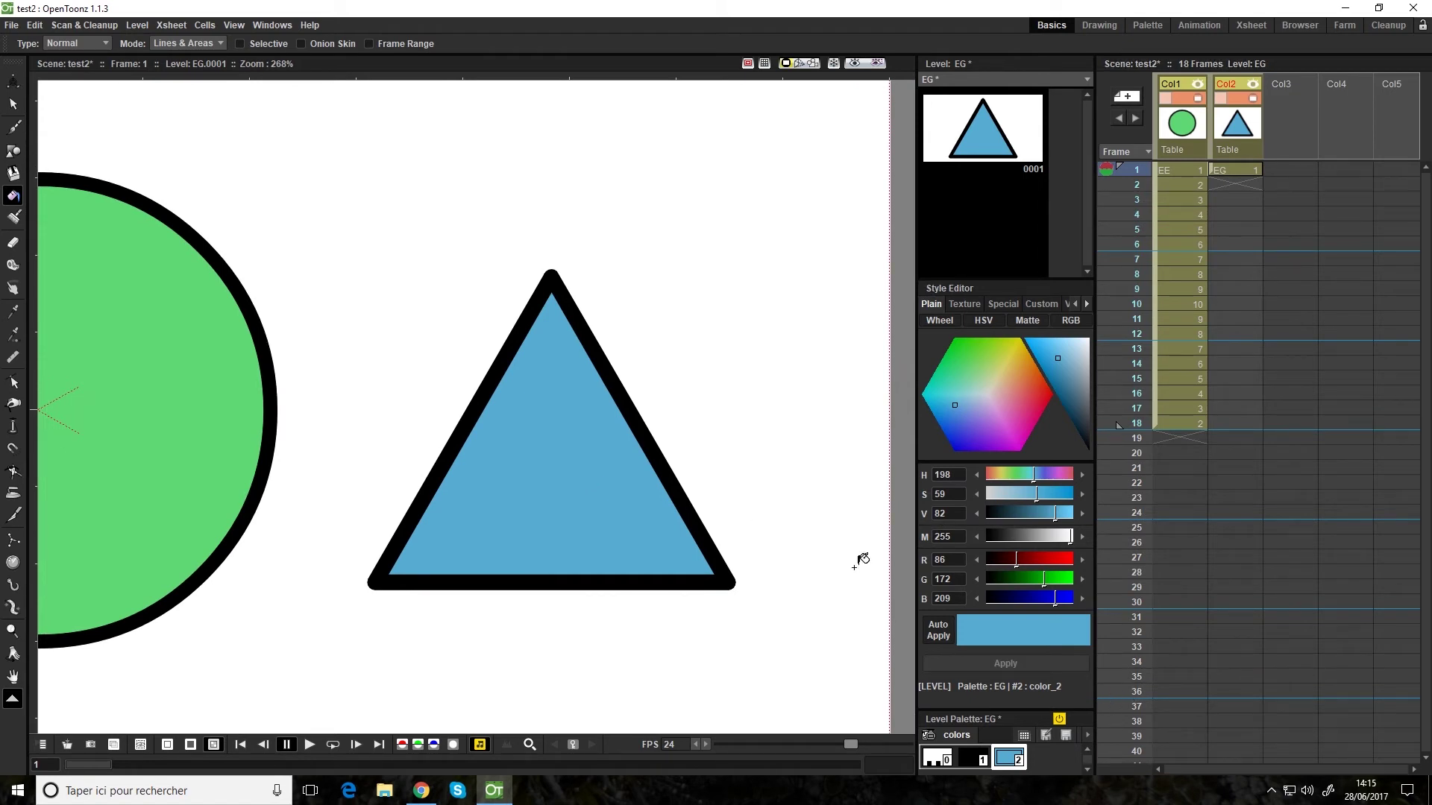
pyautogui.hotkey('ctrl', 's')
# Step: Duplicate the triangle drawing 0001 in level EG and open the copy, drawing 0002
pyautogui.click(999, 154)
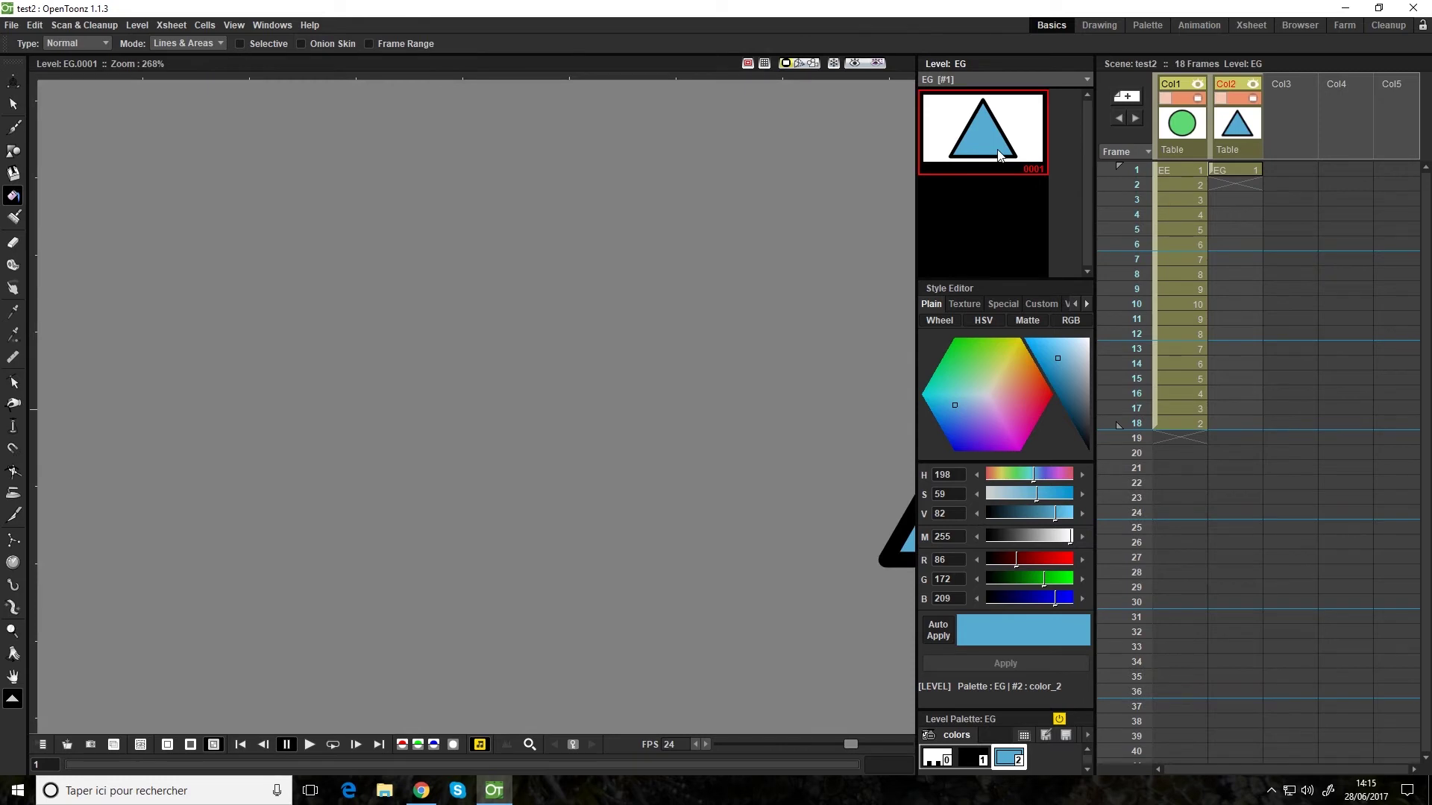
pyautogui.press('d')
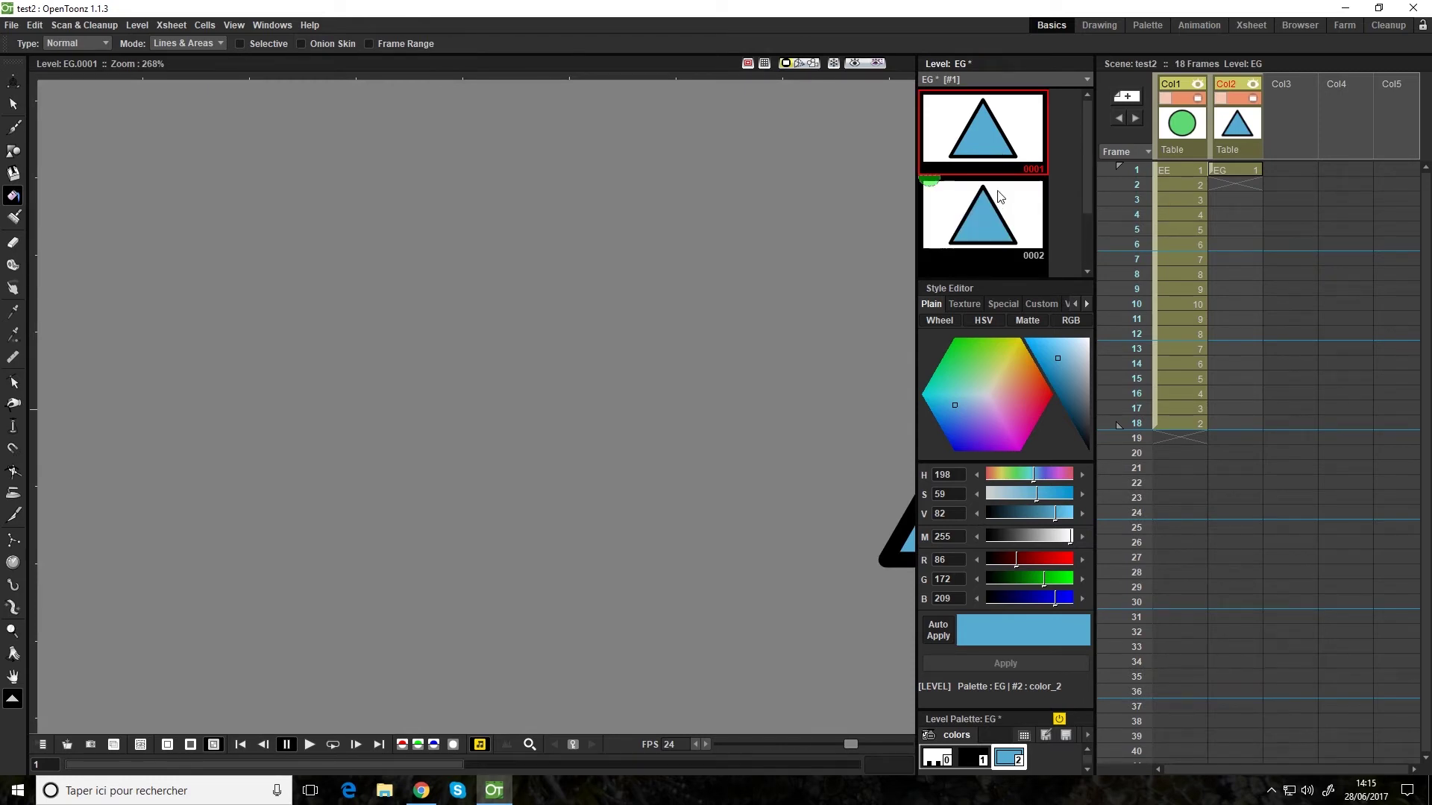
pyautogui.click(1003, 232)
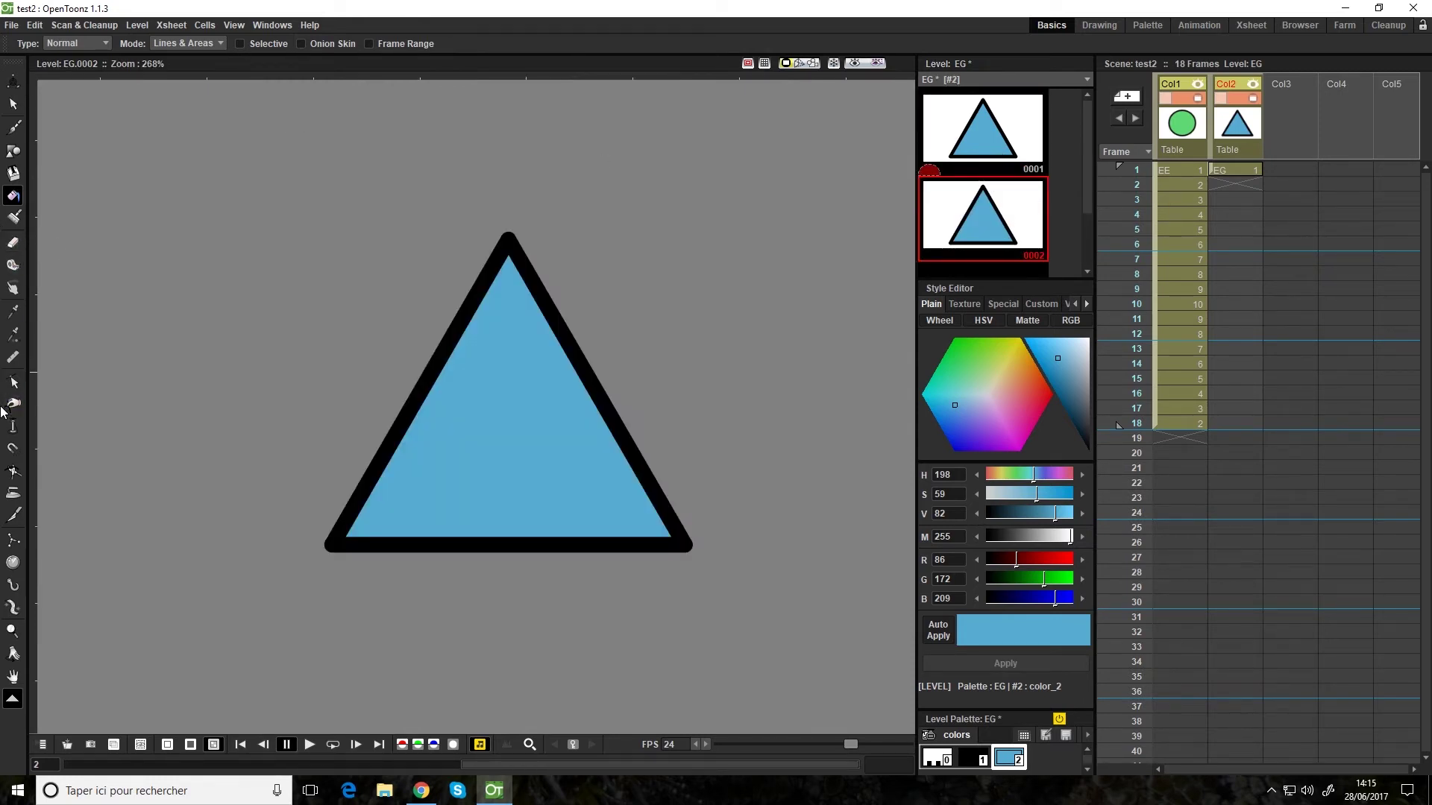
# Step: Bend all three sides of the triangle in drawing 0002 slightly outward with the Control Point Editor
pyautogui.click(14, 382)
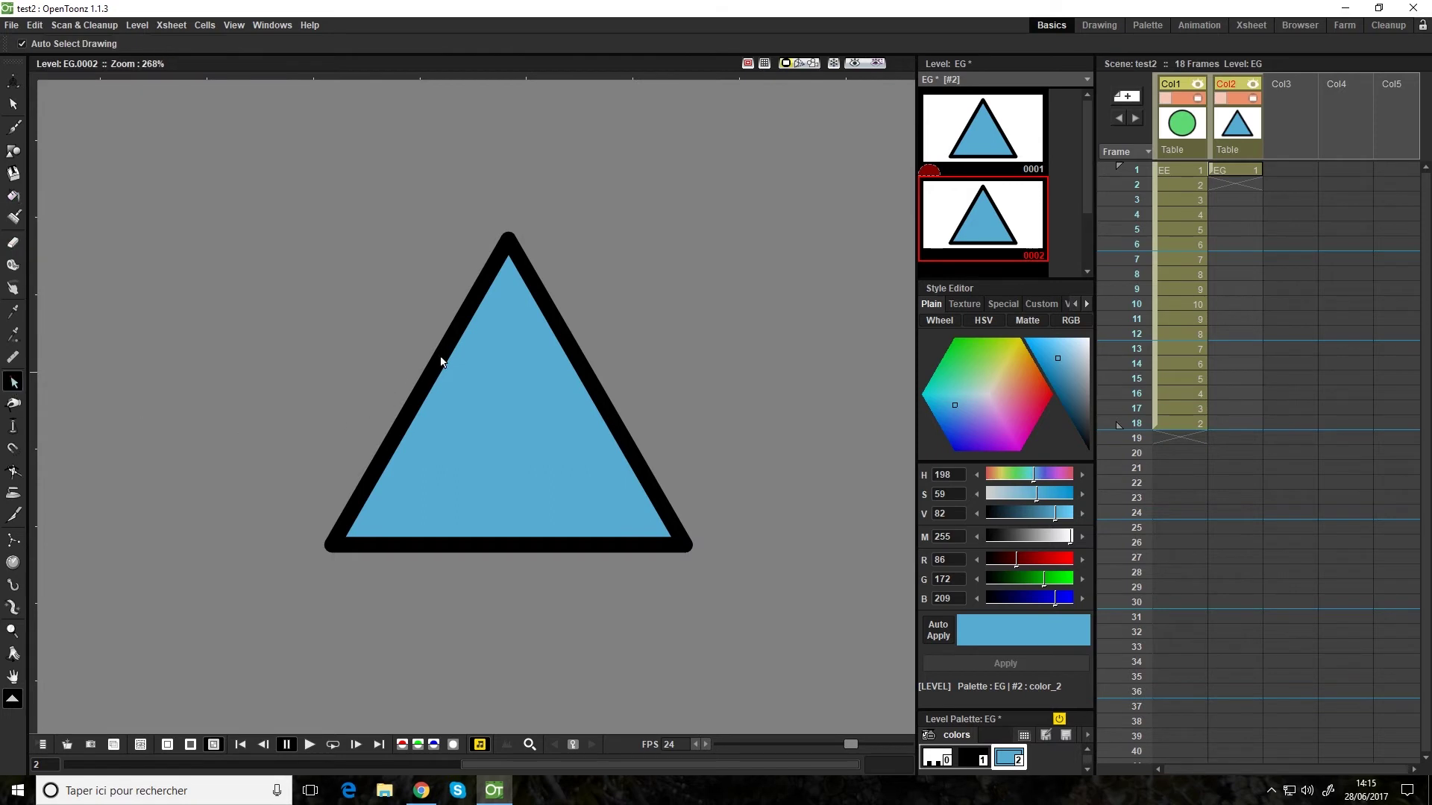
pyautogui.scroll(1, 502, 245)
pyautogui.click(501, 241)
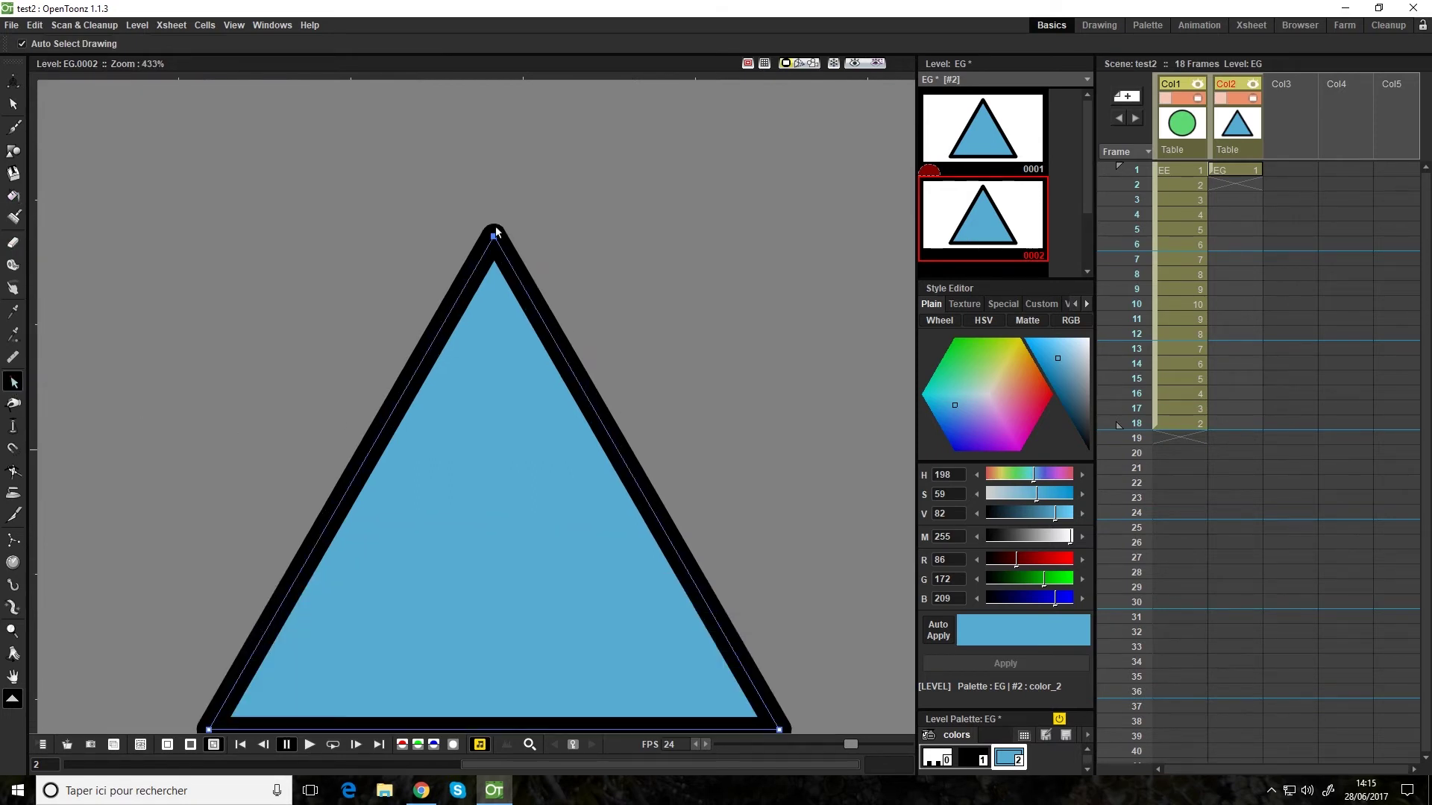
pyautogui.scroll(1, 496, 233)
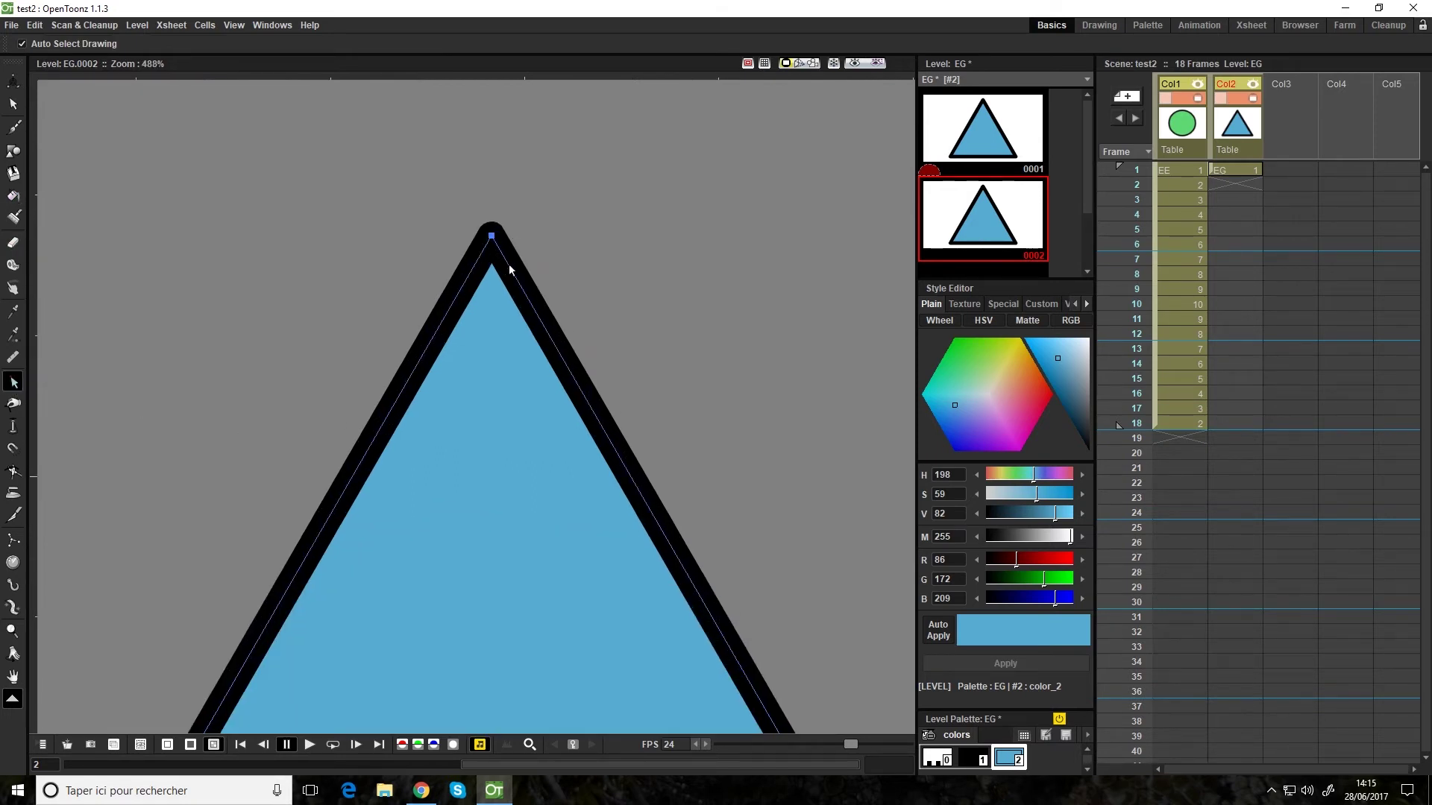
pyautogui.scroll(-3, 518, 302)
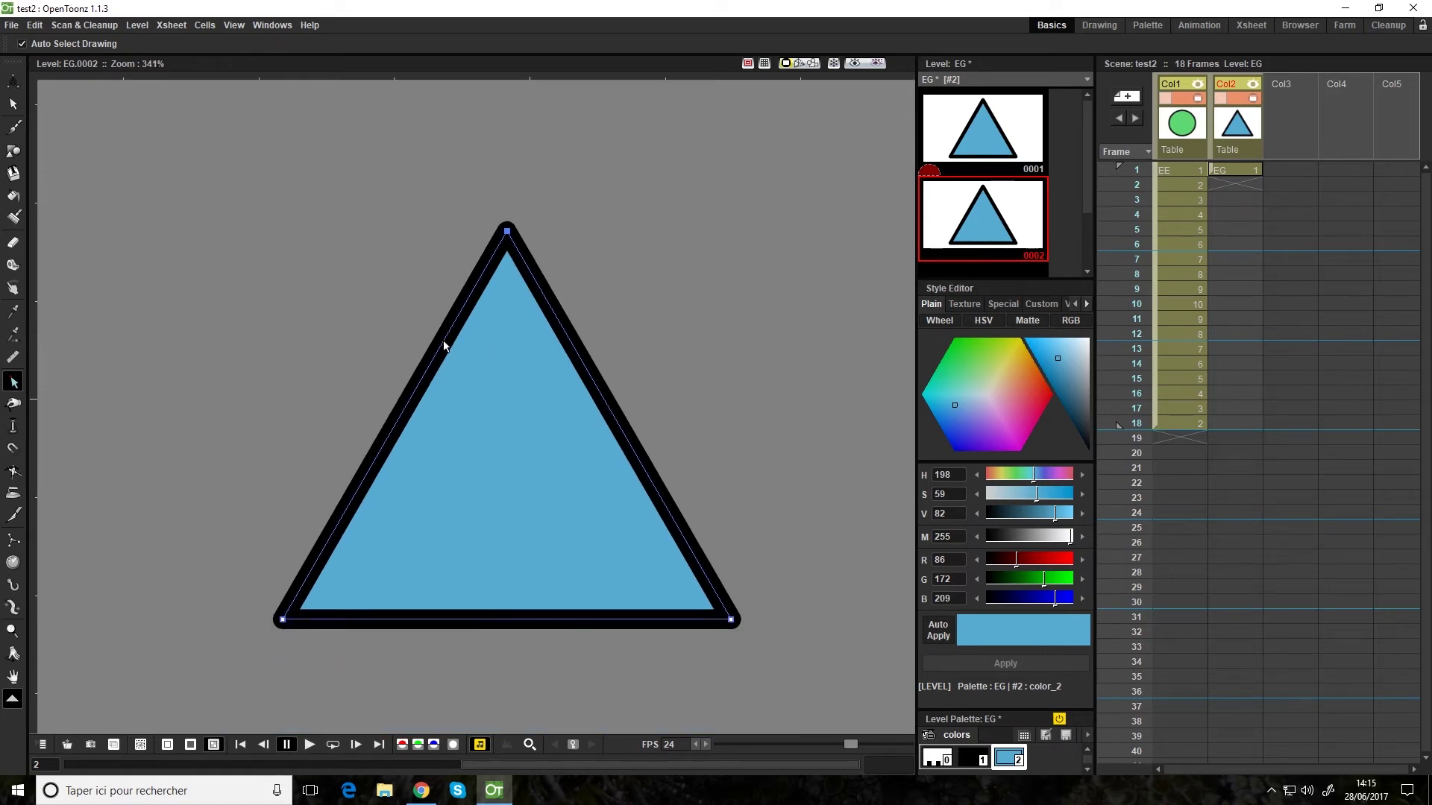
pyautogui.moveTo(434, 339); pyautogui.dragTo(419, 334)
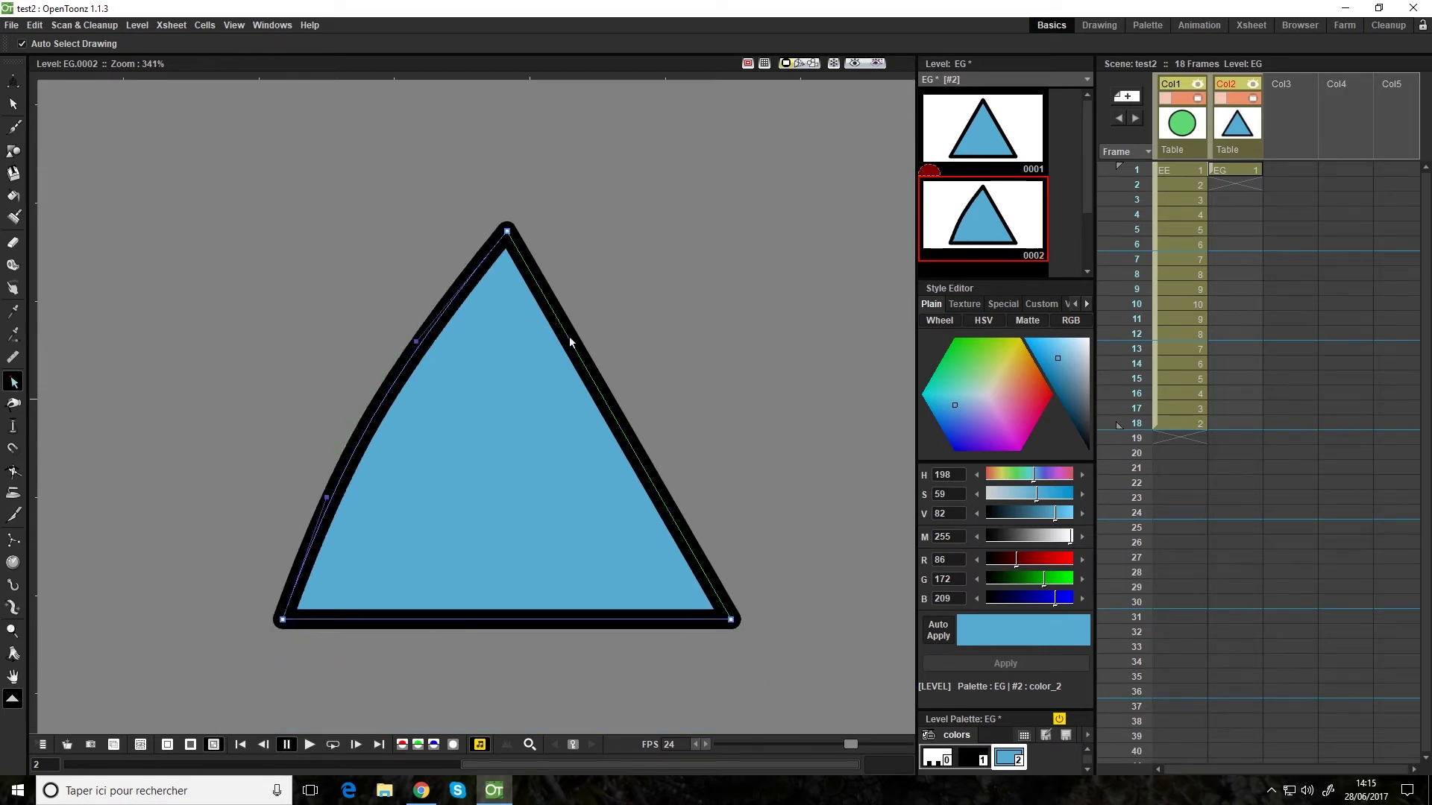
pyautogui.moveTo(588, 337); pyautogui.dragTo(599, 339)
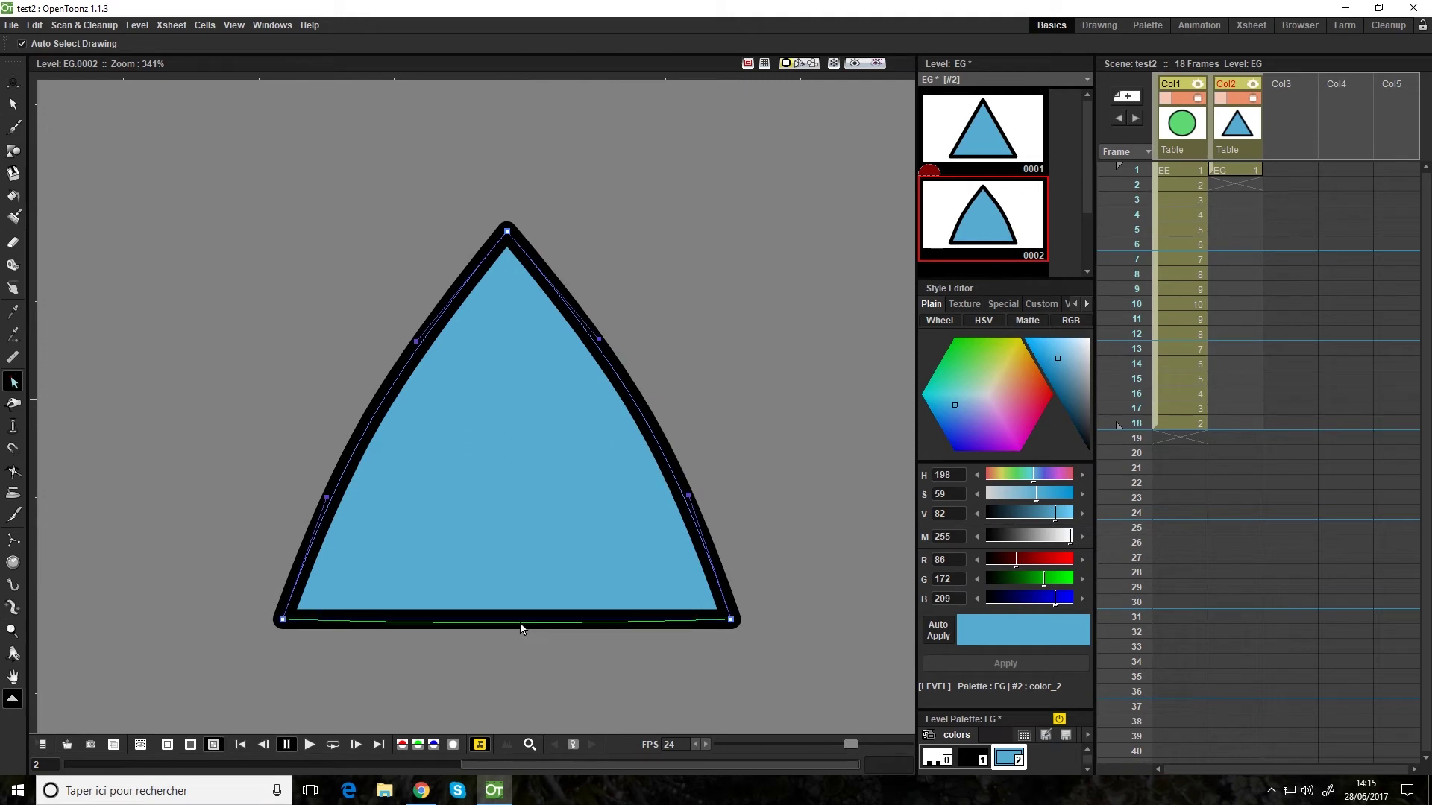
pyautogui.moveTo(520, 621); pyautogui.dragTo(521, 655)
pyautogui.scroll(1, 462, 325)
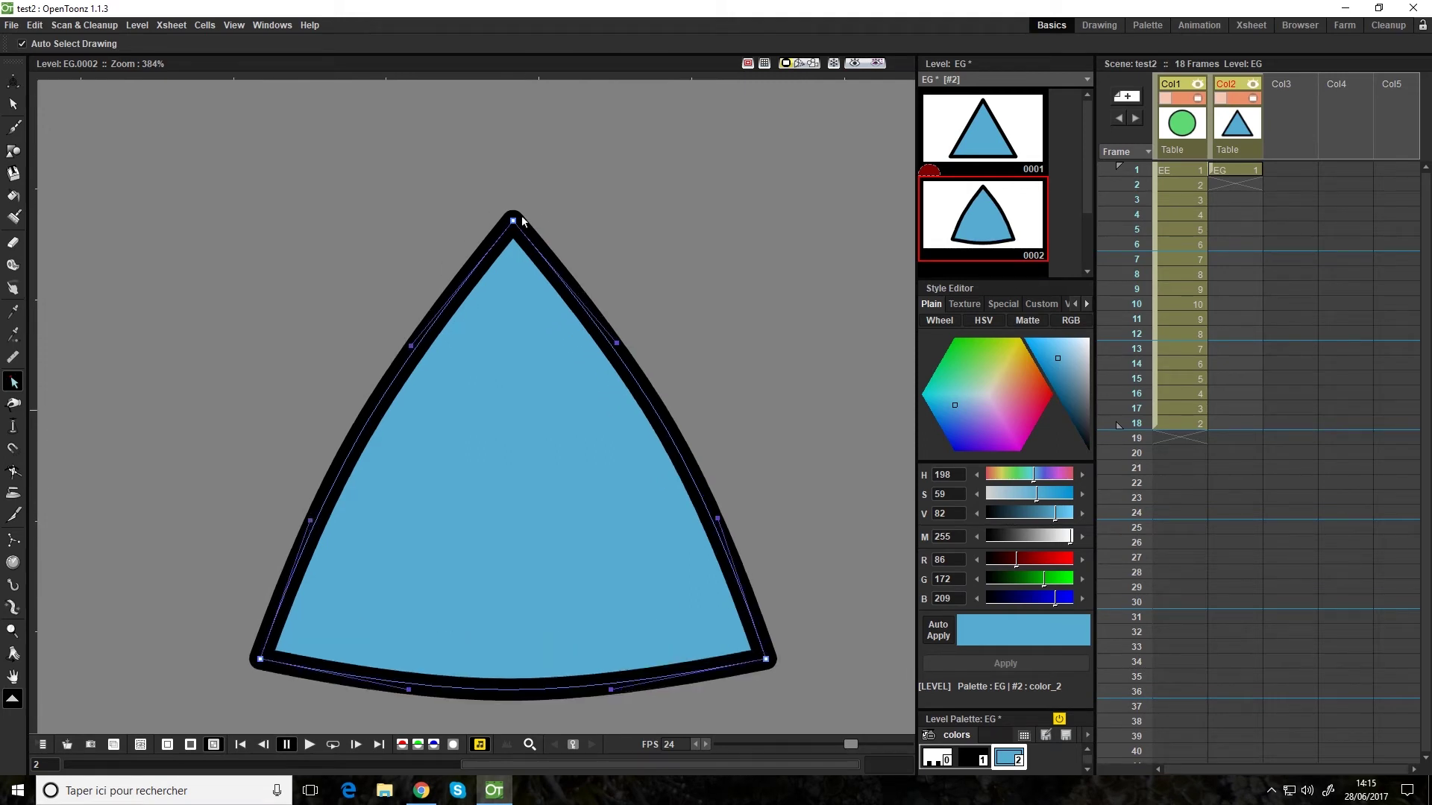
# Step: Smooth the three corners and adjust their points and handles to reshape drawing 0002 into a rough circle
pyautogui.scroll(2, 522, 317)
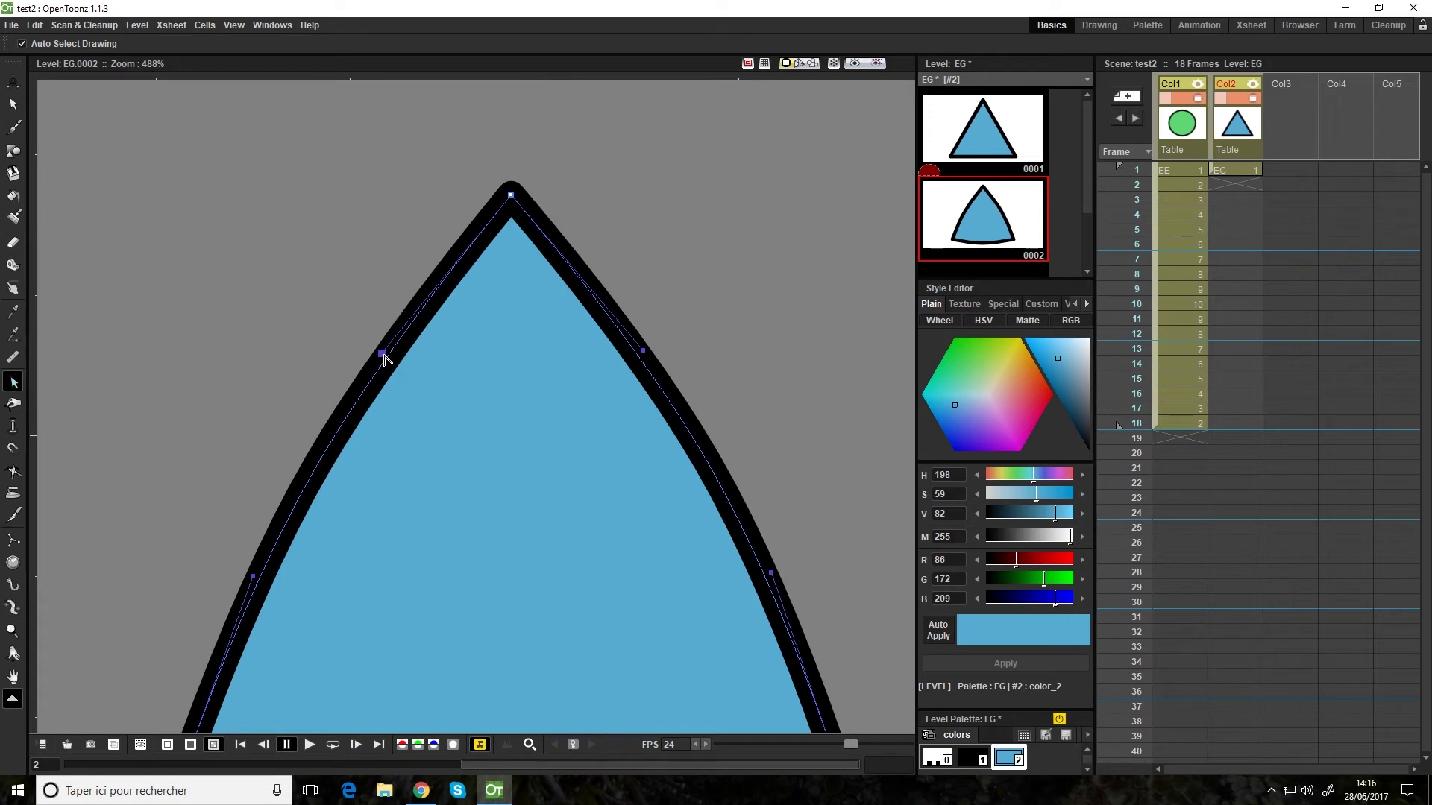
pyautogui.keyDown('alt'); pyautogui.click(382, 354); pyautogui.keyUp('alt')
pyautogui.scroll(-6, 584, 186)
pyautogui.moveTo(565, 270); pyautogui.dragTo(545, 344)
pyautogui.moveTo(591, 181); pyautogui.dragTo(606, 254)
pyautogui.keyDown('alt'); pyautogui.click(590, 548); pyautogui.keyUp('alt')
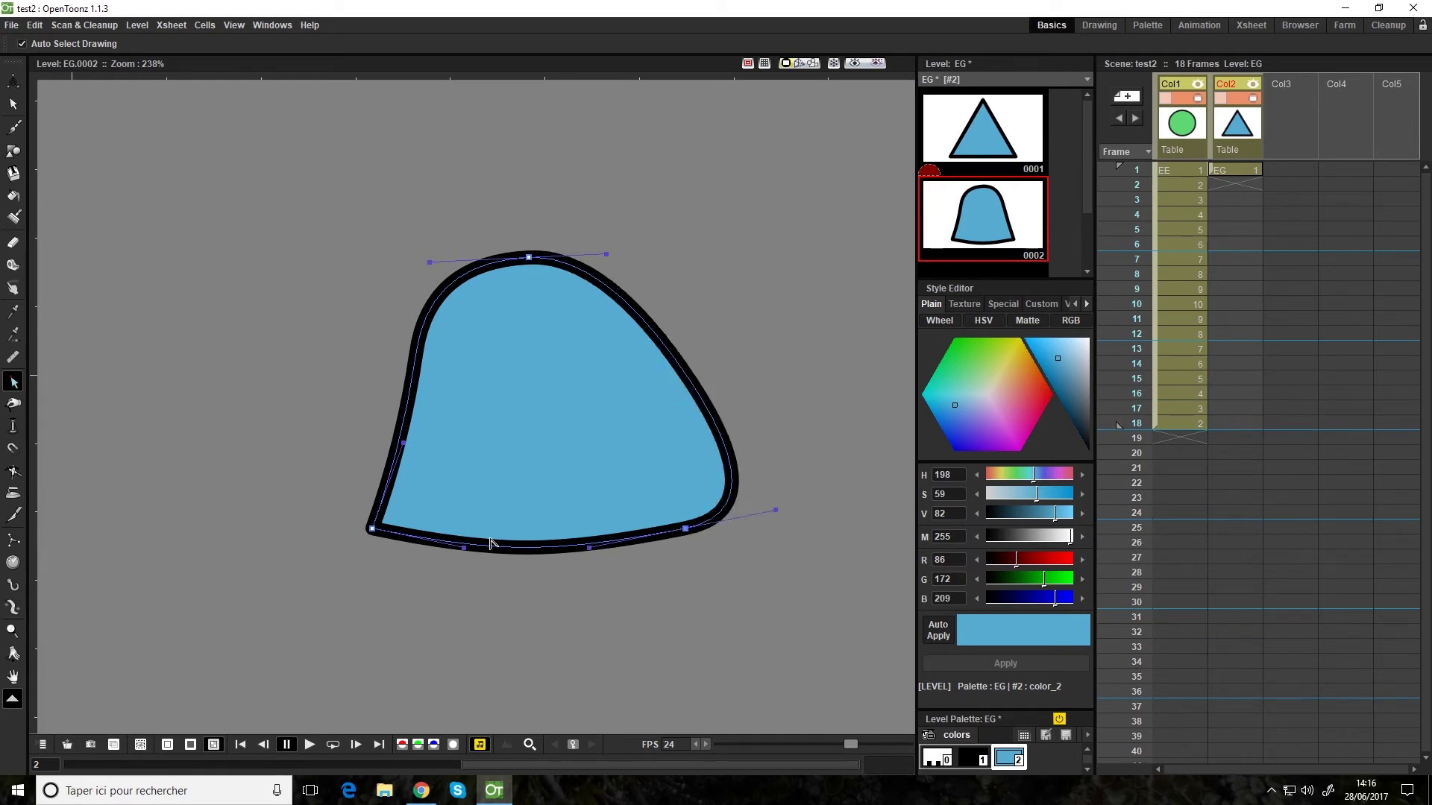
pyautogui.keyDown('alt'); pyautogui.click(404, 443); pyautogui.keyUp('alt')
pyautogui.moveTo(403, 443); pyautogui.dragTo(314, 420)
pyautogui.moveTo(361, 526); pyautogui.dragTo(354, 489)
pyautogui.moveTo(775, 510); pyautogui.dragTo(732, 452)
pyautogui.moveTo(686, 527); pyautogui.dragTo(644, 504)
pyautogui.moveTo(307, 386); pyautogui.dragTo(319, 399)
pyautogui.scroll(-2, 740, 406)
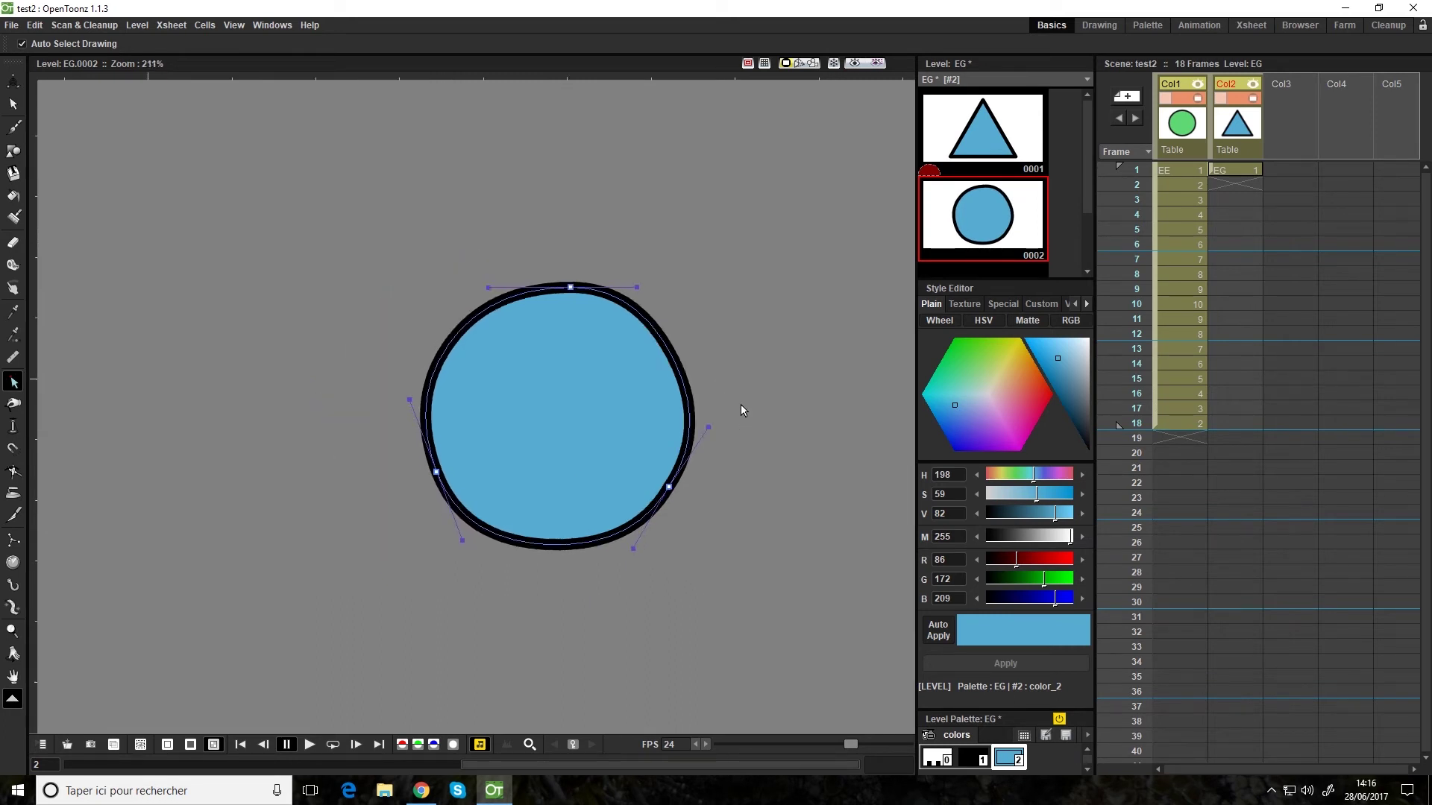
# Step: Enlarge the Level Strip and insert four blank drawings between the triangle and the rounded shape
pyautogui.click(991, 238)
pyautogui.moveTo(1054, 278); pyautogui.dragTo(1054, 694)
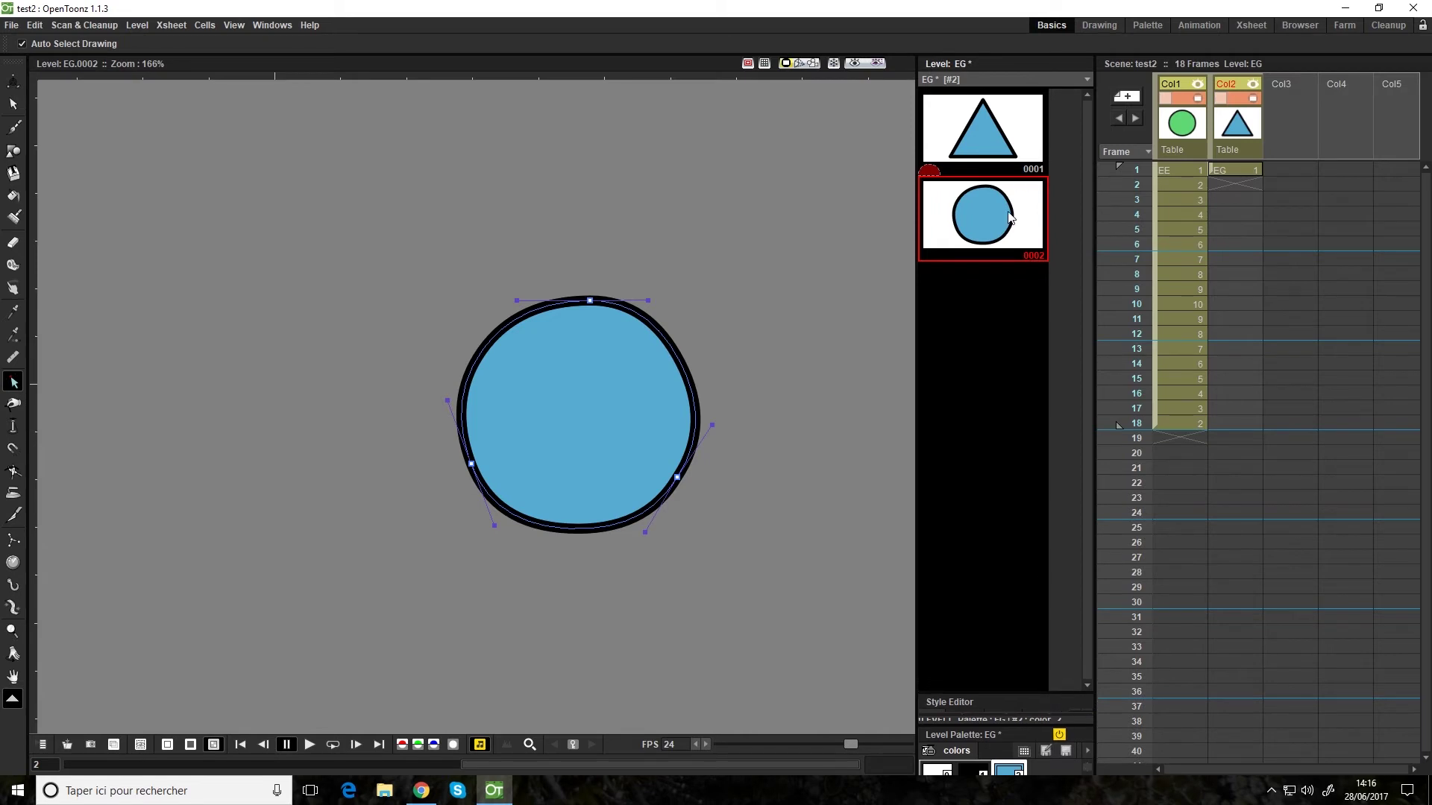
pyautogui.press('Insert')
pyautogui.press('Insert')
pyautogui.press('Insert')
pyautogui.press('Insert')
pyautogui.press('Insert')
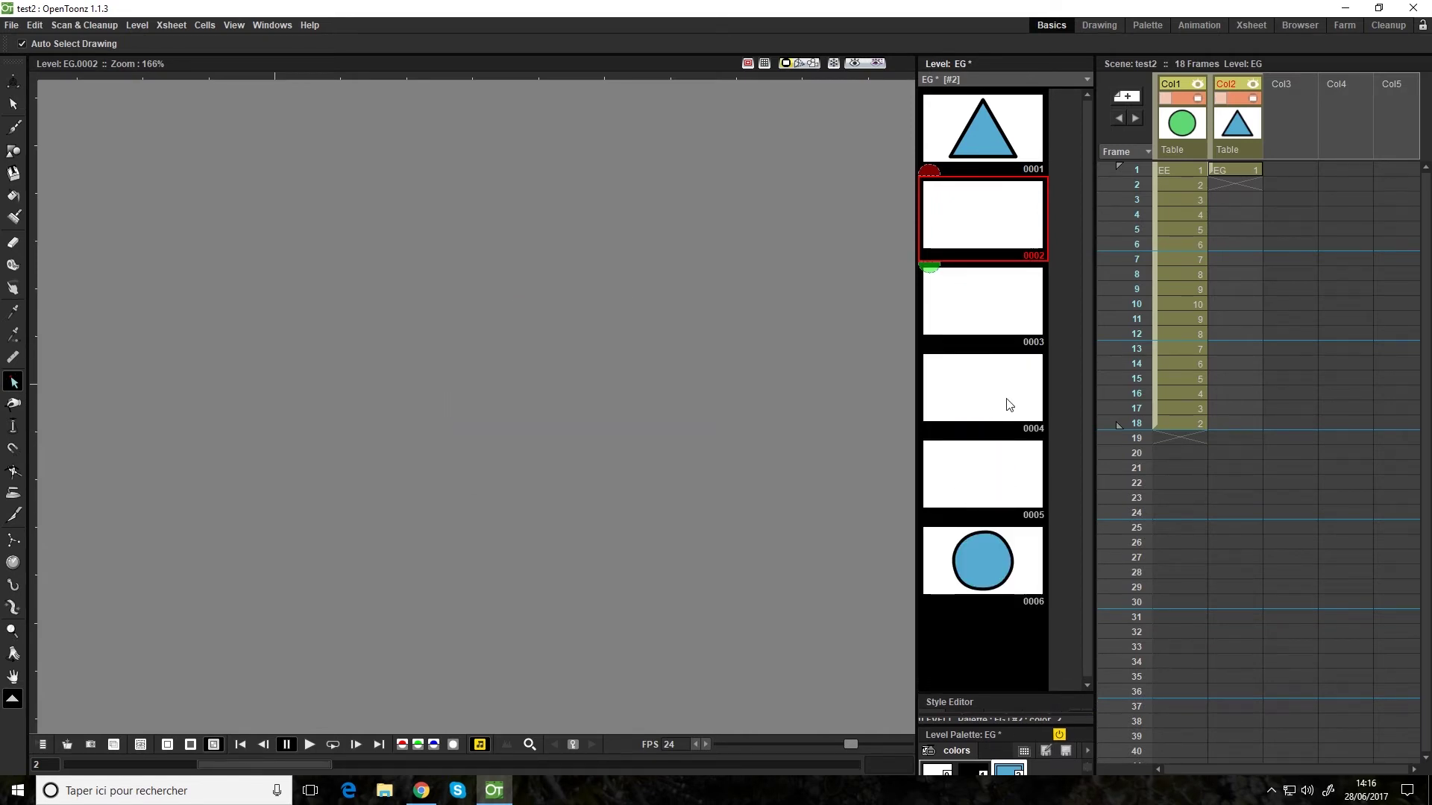
# Step: Insert four more blank drawings in level EG between the triangle and the rounded shape, making the rounded shape drawing 0010
pyautogui.scroll(-3, 1014, 432)
pyautogui.press('Insert')
pyautogui.press('Insert')
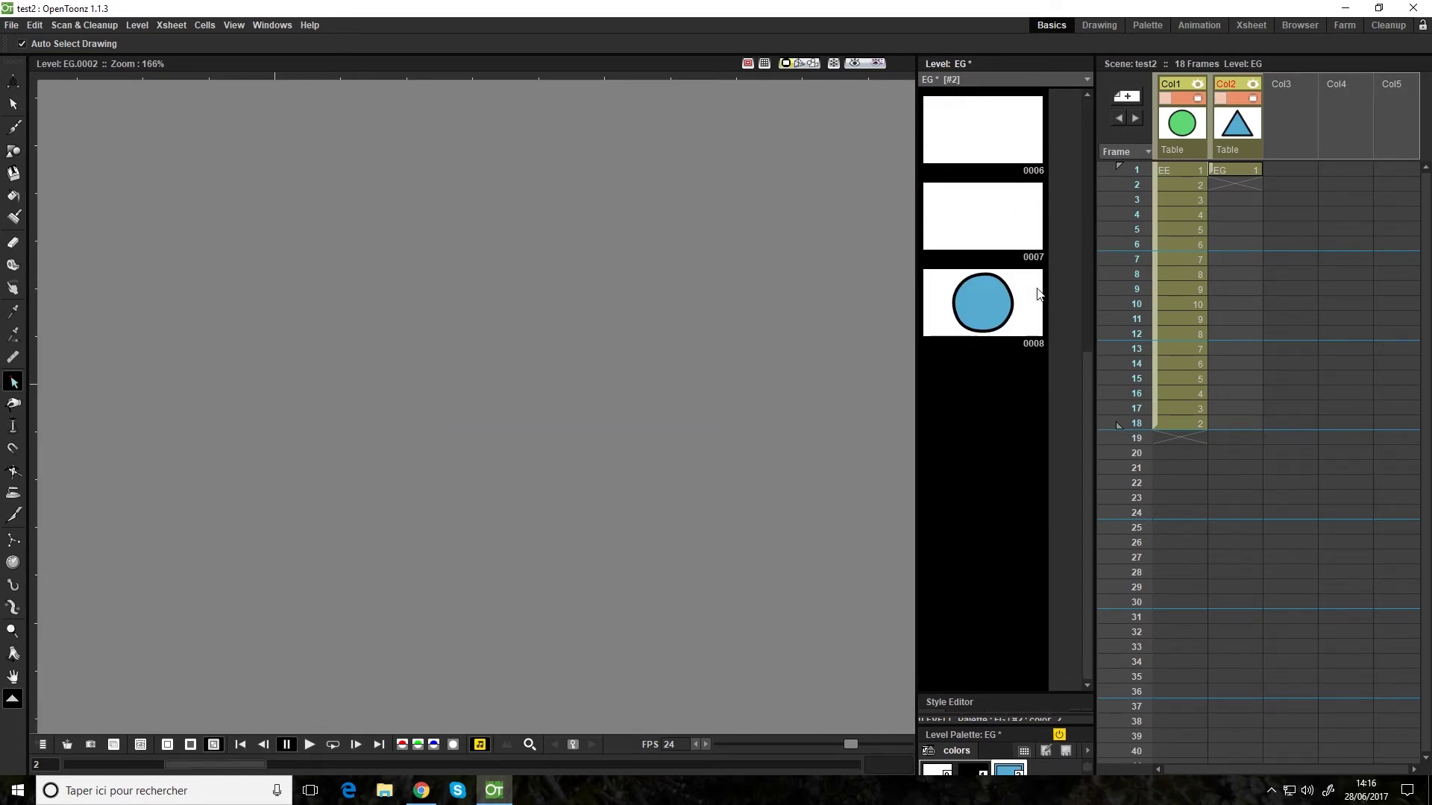
pyautogui.press('Insert')
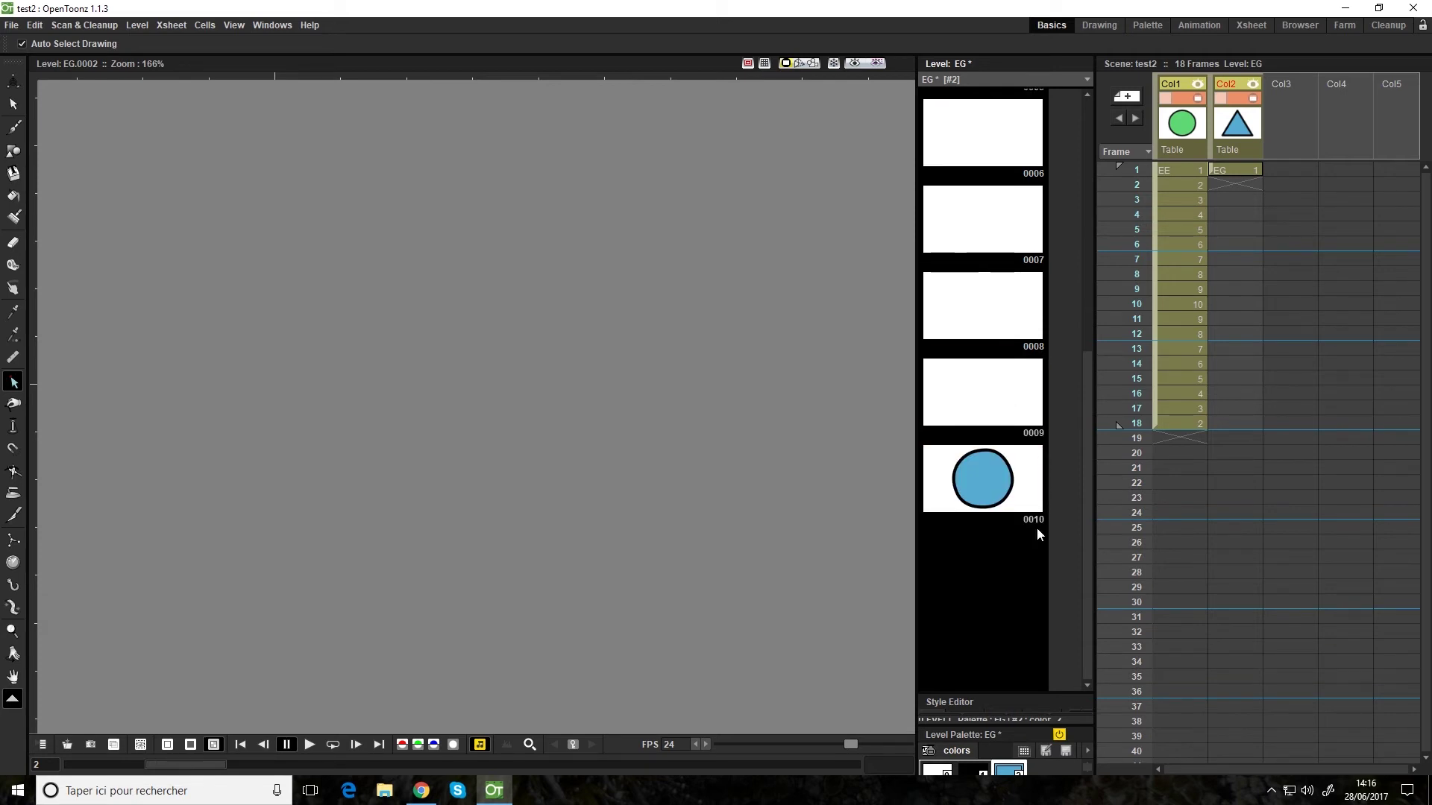
# Step: Select drawings 0001 through 0010 of level EG and generate their inbetweens with Linear interpolation
pyautogui.scroll(5, 1060, 517)
pyautogui.click(1016, 162)
pyautogui.scroll(-8, 1022, 313)
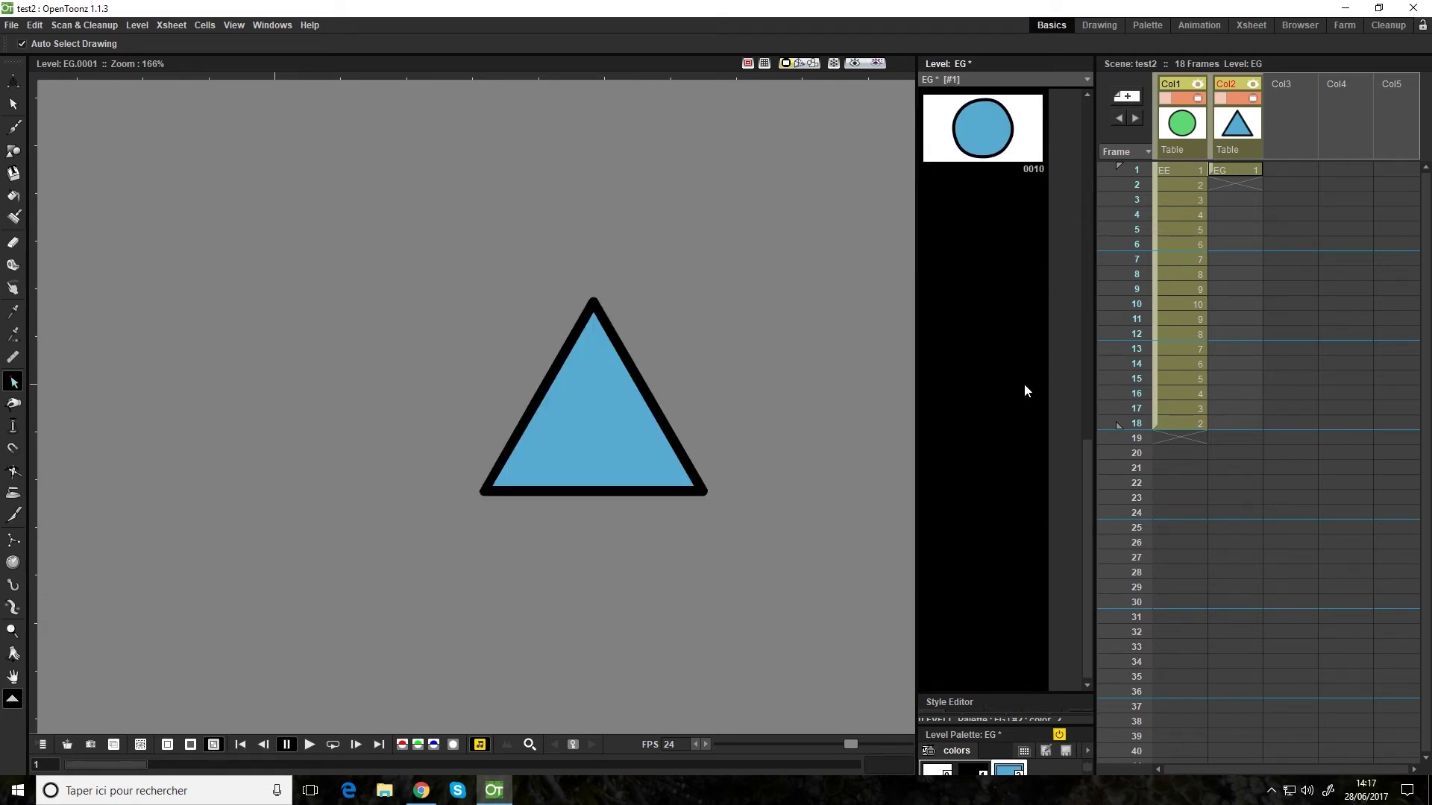
pyautogui.scroll(3, 1023, 388)
pyautogui.scroll(-1, 1010, 484)
pyautogui.keyDown('shift'); pyautogui.click(991, 556); pyautogui.keyUp('shift')
pyautogui.scroll(3, 991, 556)
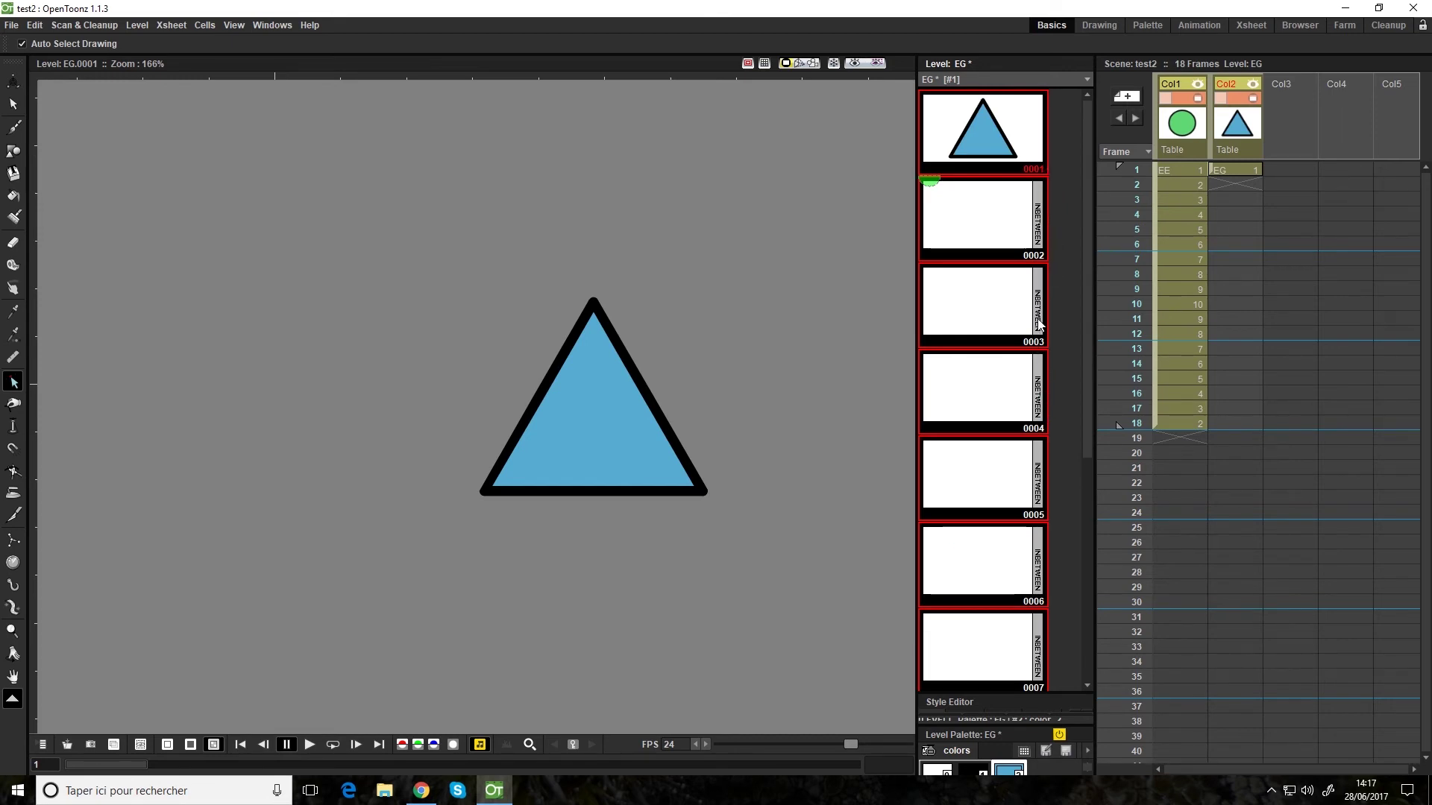
pyautogui.scroll(-5, 1044, 447)
pyautogui.scroll(5, 1042, 437)
pyautogui.scroll(-5, 1041, 436)
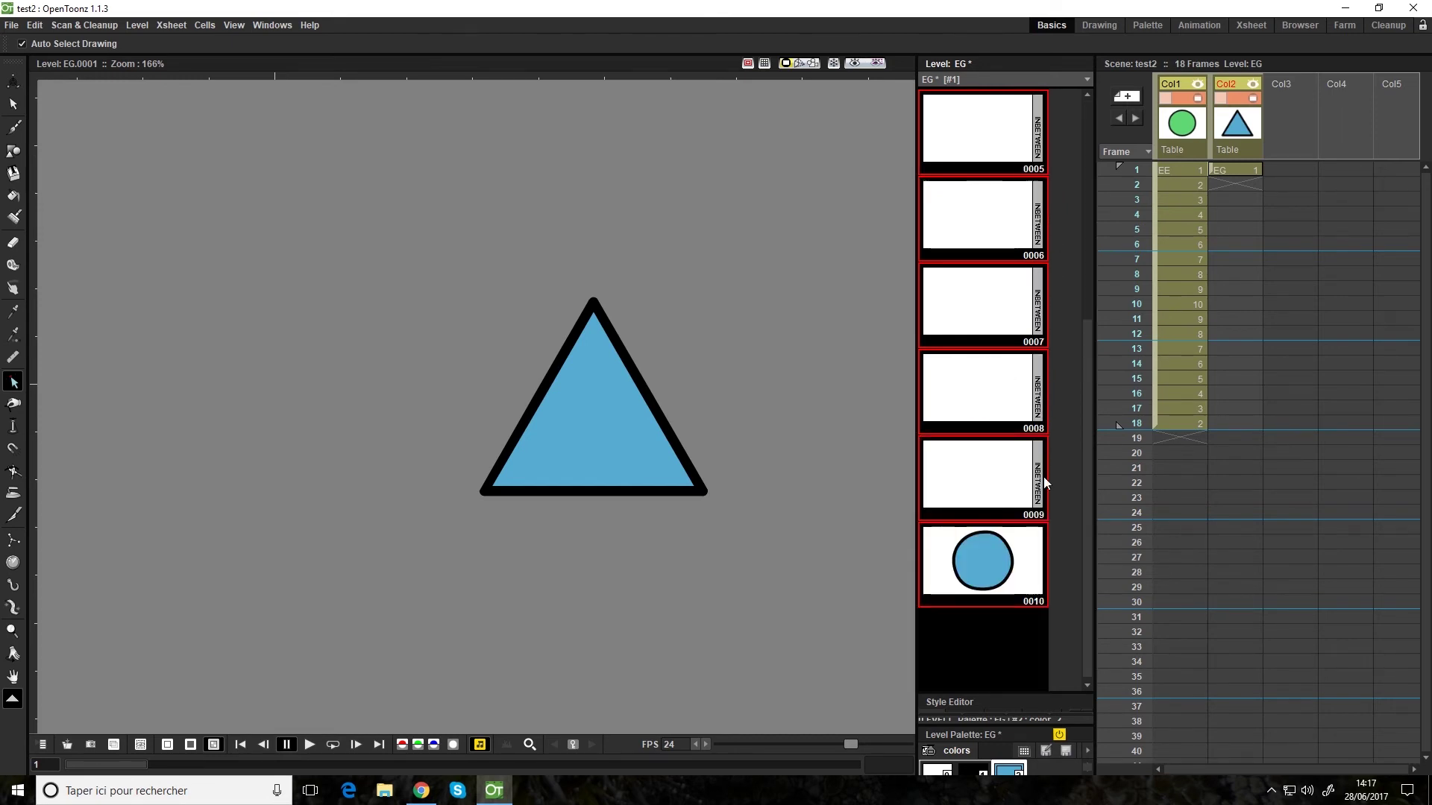
pyautogui.click(1037, 402)
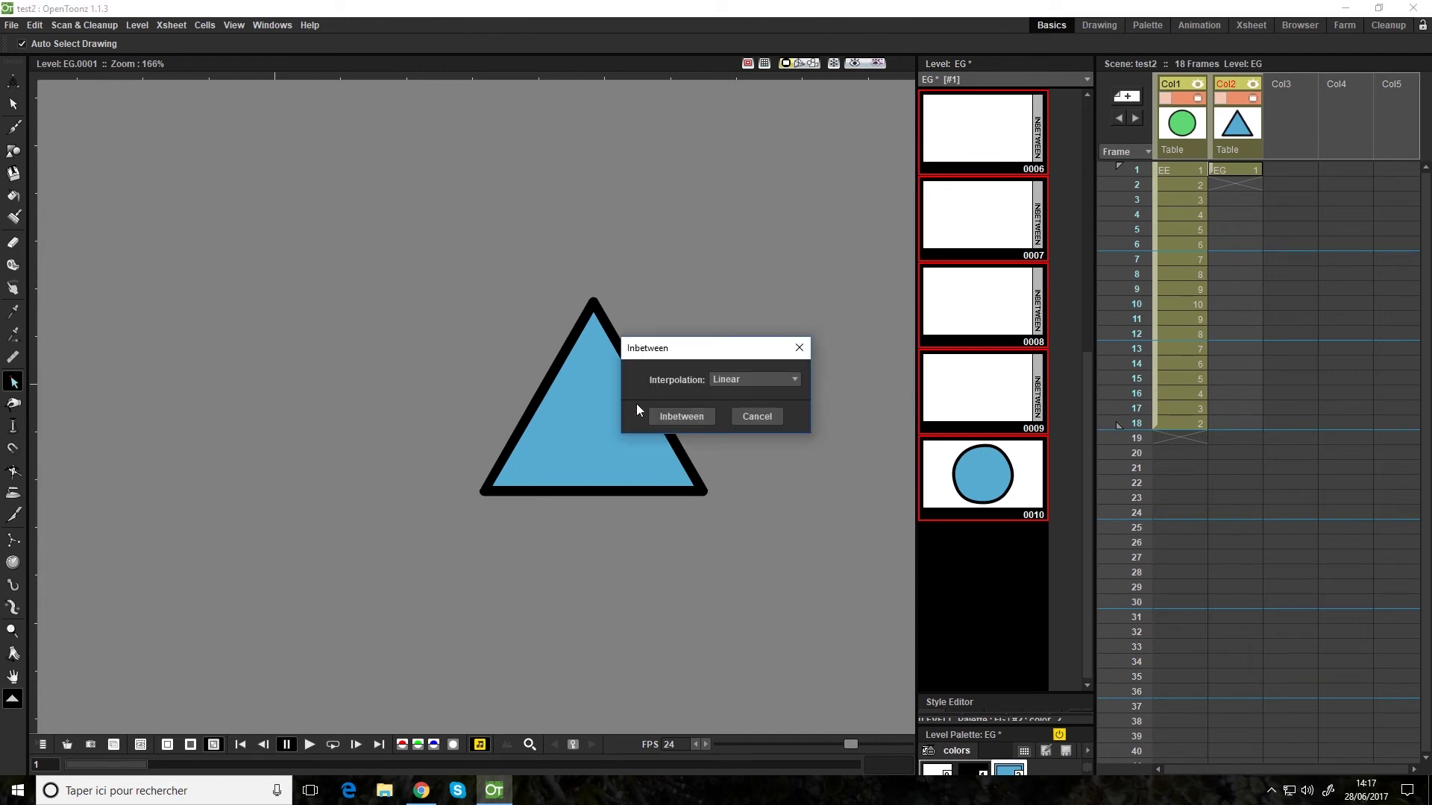
pyautogui.click(681, 416)
pyautogui.scroll(5, 989, 419)
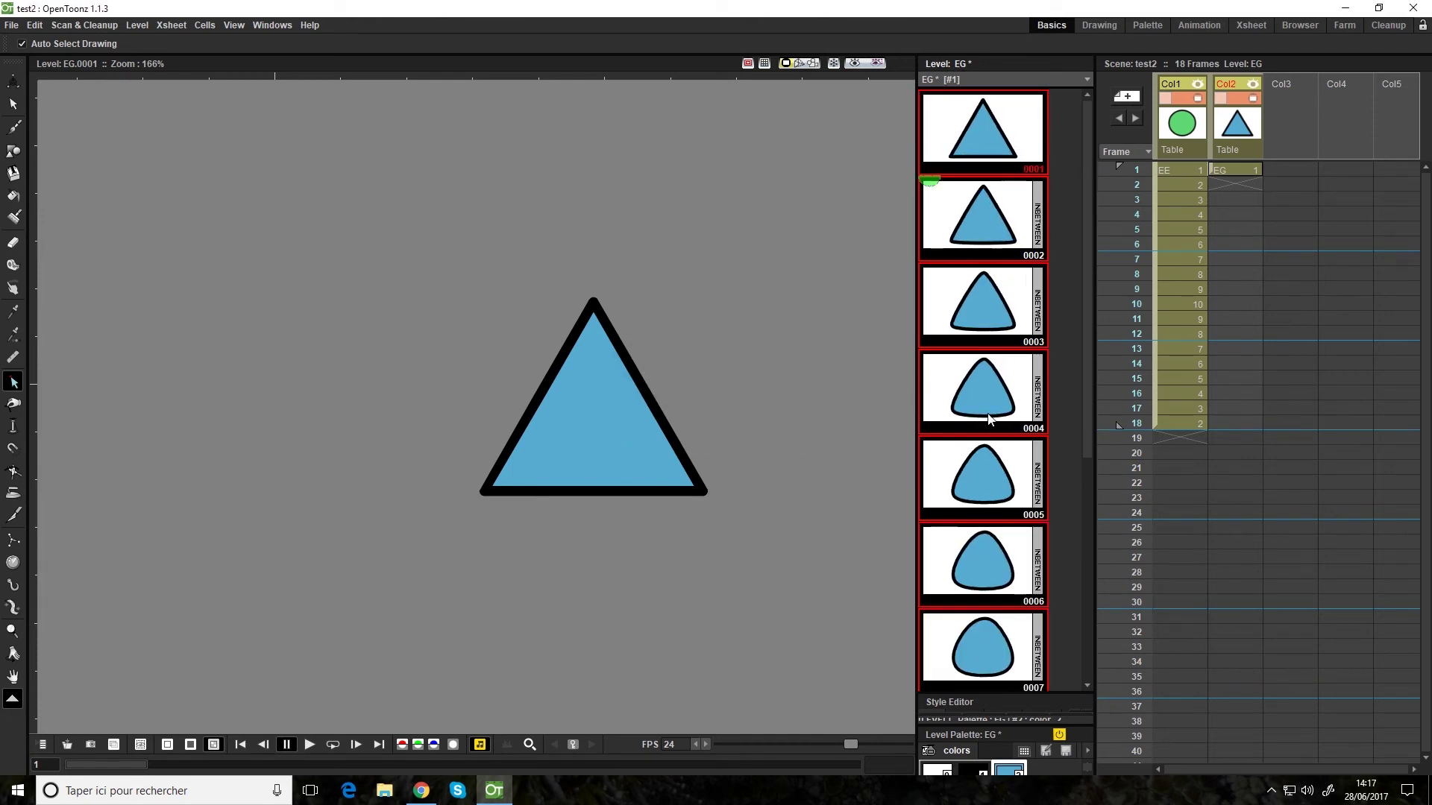
pyautogui.scroll(2, 695, 366)
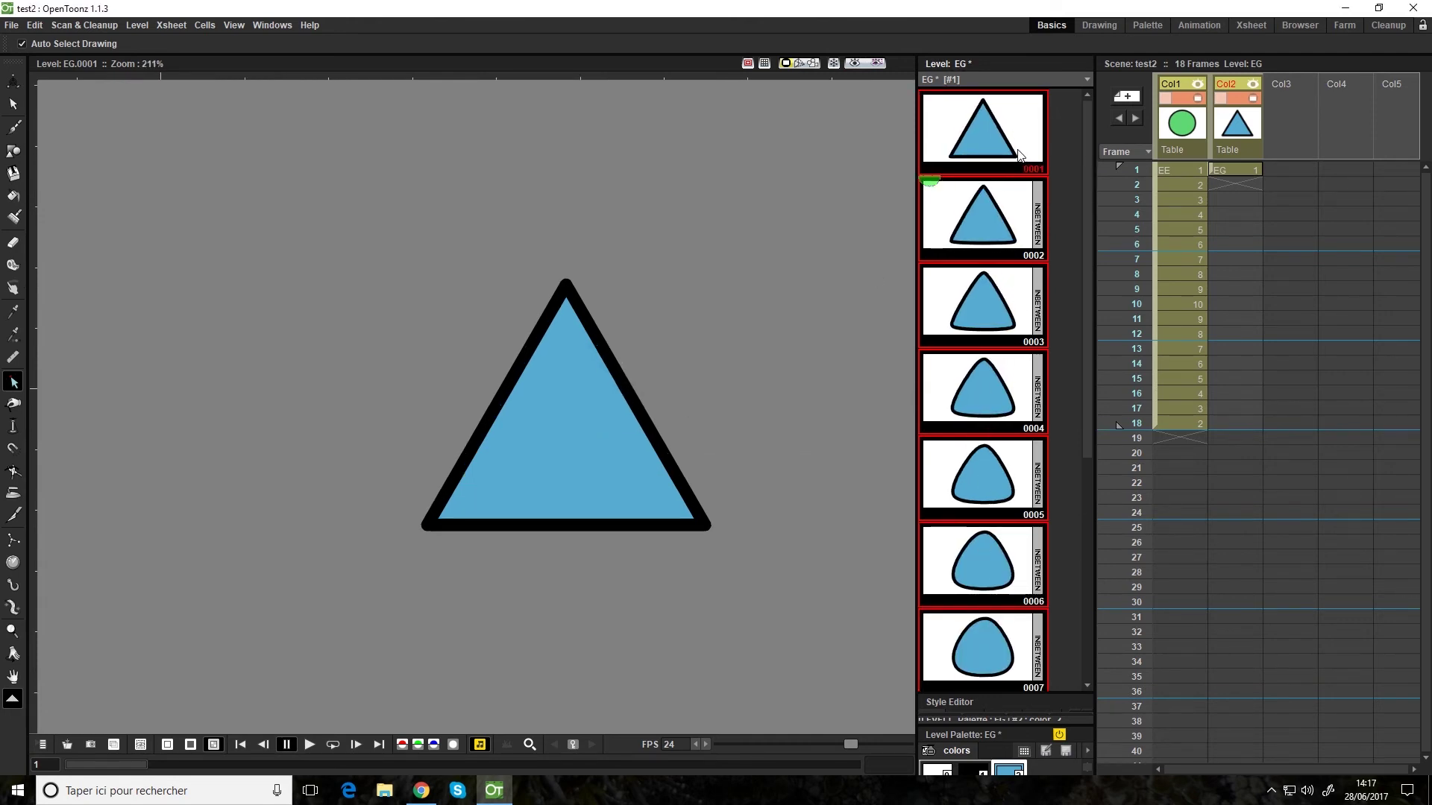
# Step: Expose EG drawings 1 to 10 in frames 1–10 of Col2 and drawings 9 down to 2 in frames 11–18
pyautogui.moveTo(984, 153); pyautogui.dragTo(1243, 181)
pyautogui.click(1240, 173)
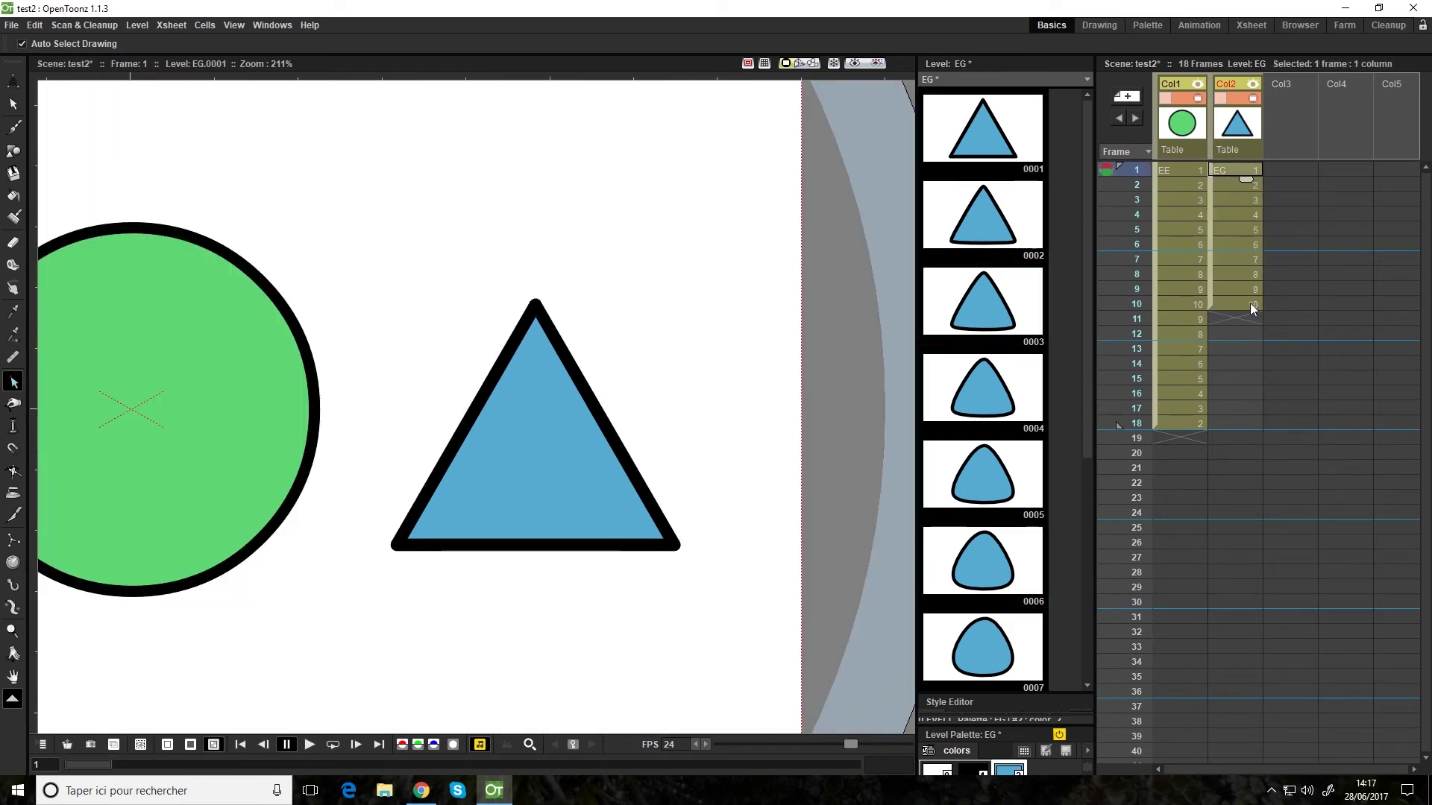
pyautogui.click(1250, 303)
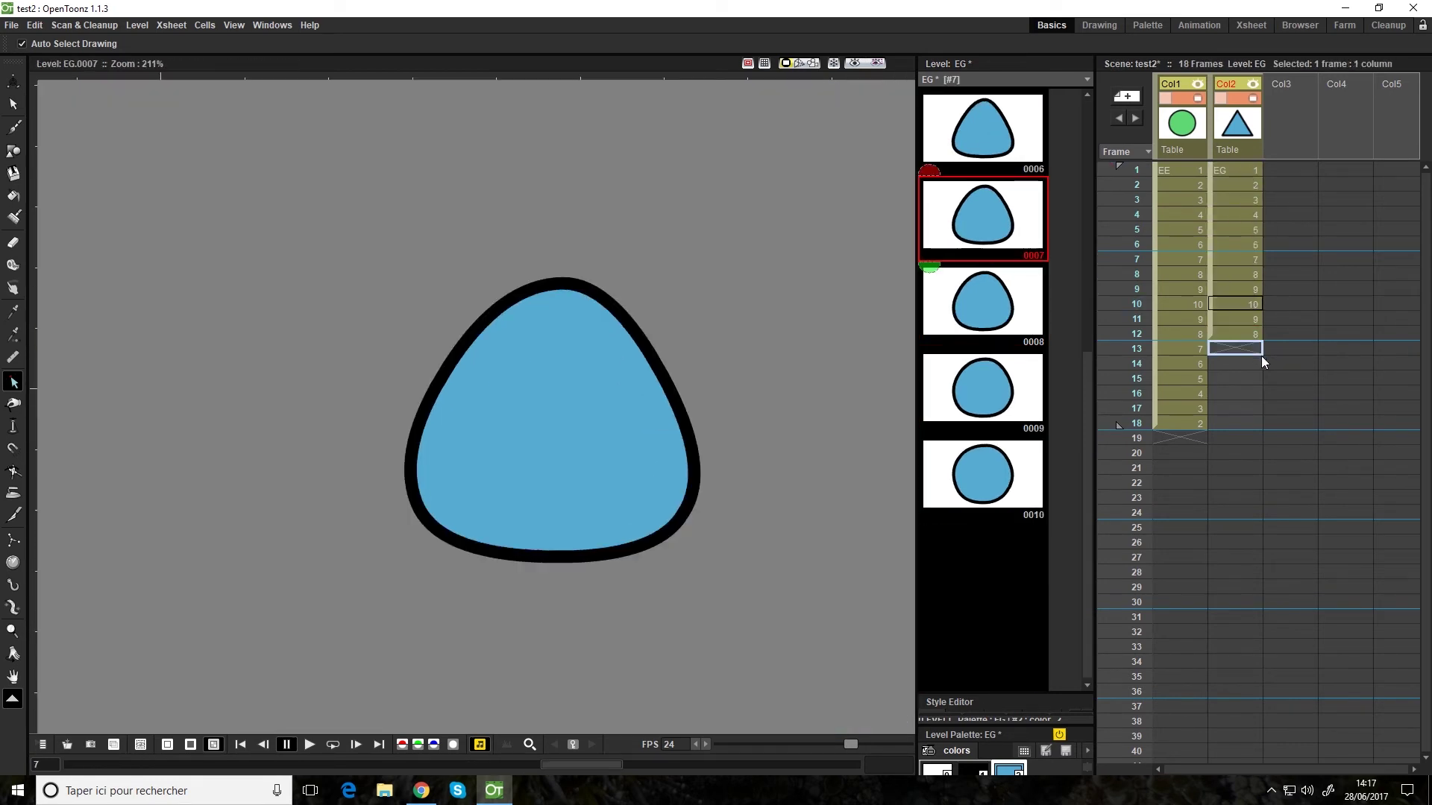
pyautogui.write('7')
pyautogui.press('Return')
pyautogui.scroll(3, 990, 250)
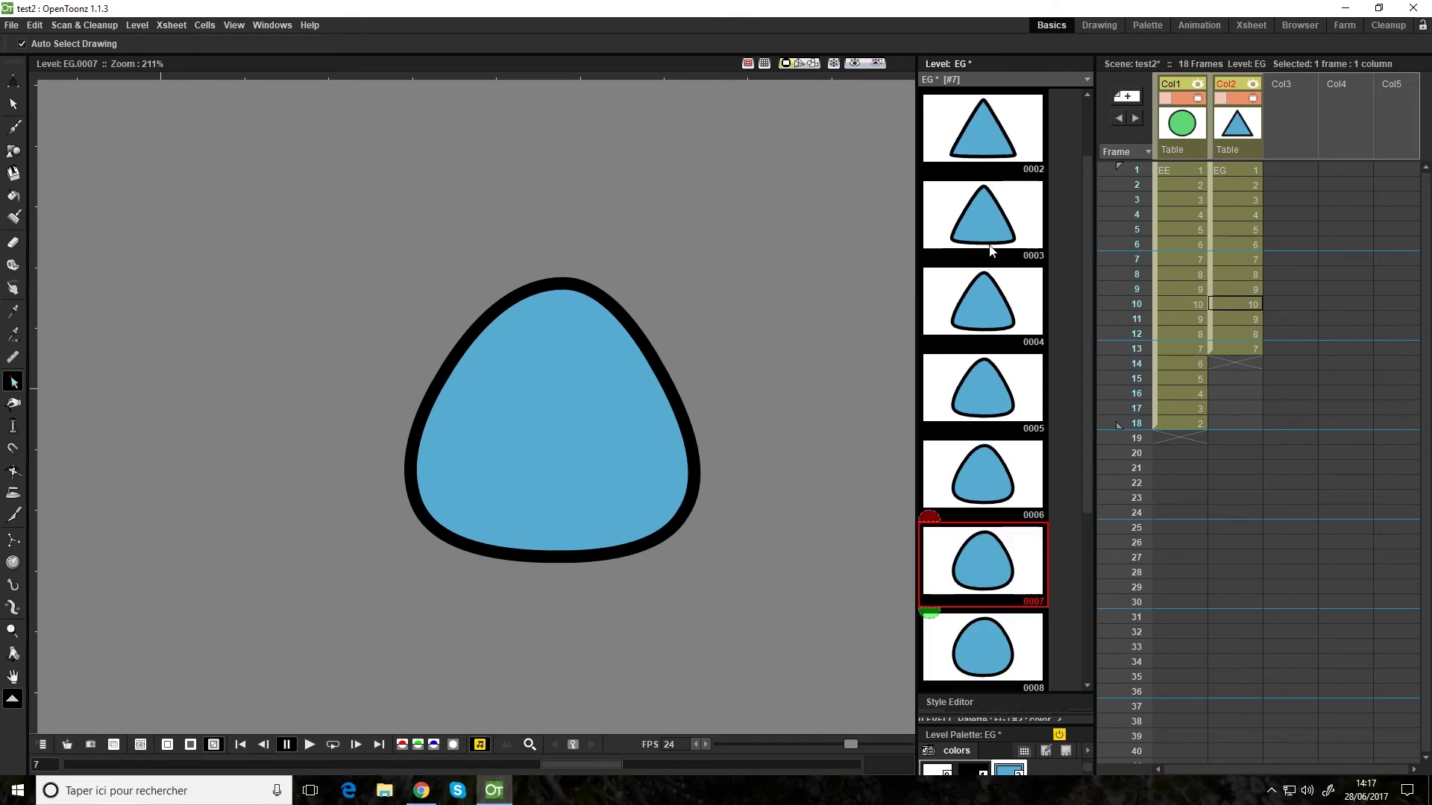
pyautogui.moveTo(1004, 492); pyautogui.dragTo(1235, 364)
pyautogui.moveTo(992, 391); pyautogui.dragTo(1234, 378)
pyautogui.moveTo(991, 305); pyautogui.dragTo(1235, 393)
pyautogui.moveTo(992, 216); pyautogui.dragTo(1235, 408)
pyautogui.moveTo(992, 130); pyautogui.dragTo(1235, 423)
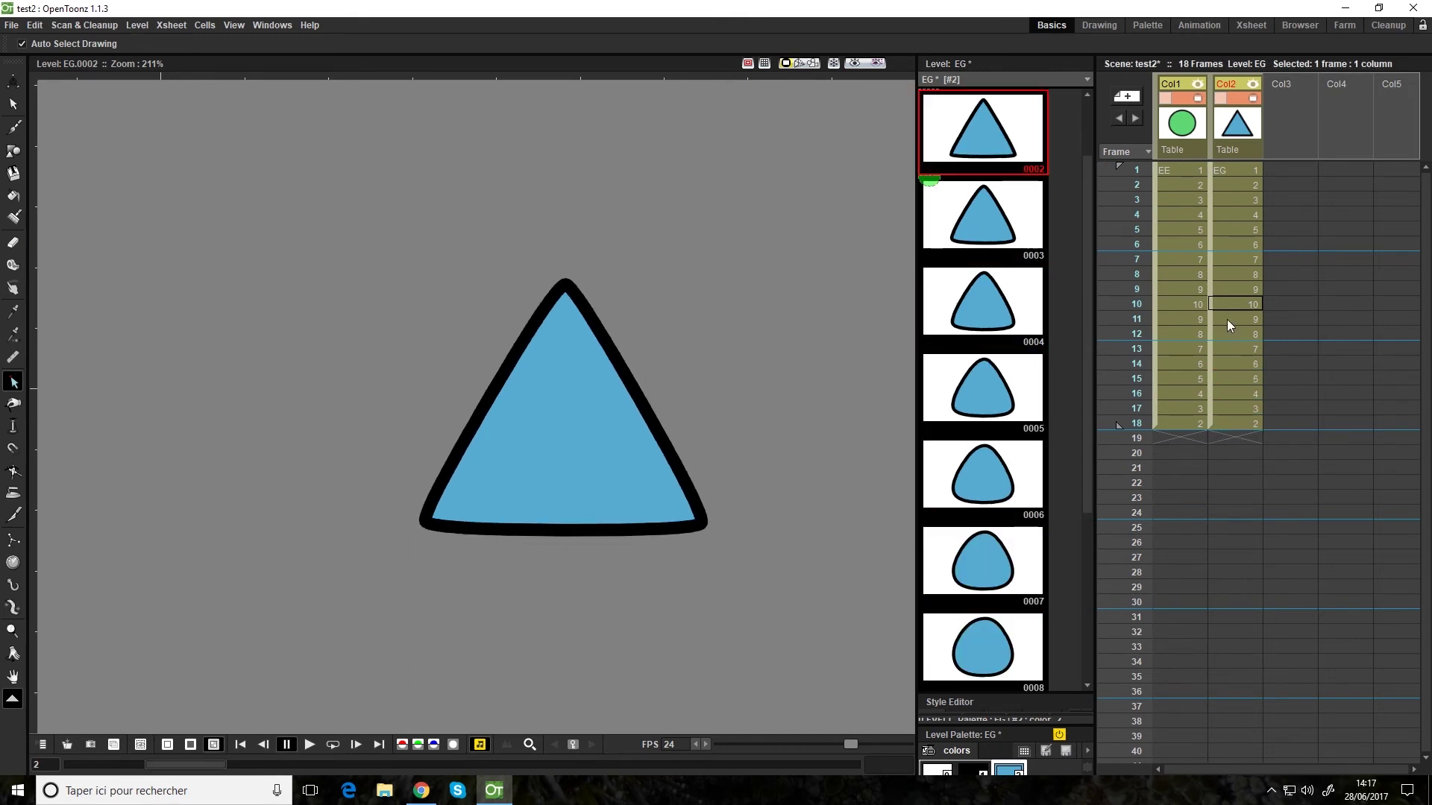
# Step: Play both shape animations in a loop from frame 1 with the whole camera area in view, and stop playback
pyautogui.click(1181, 170)
pyautogui.scroll(-2, 437, 438)
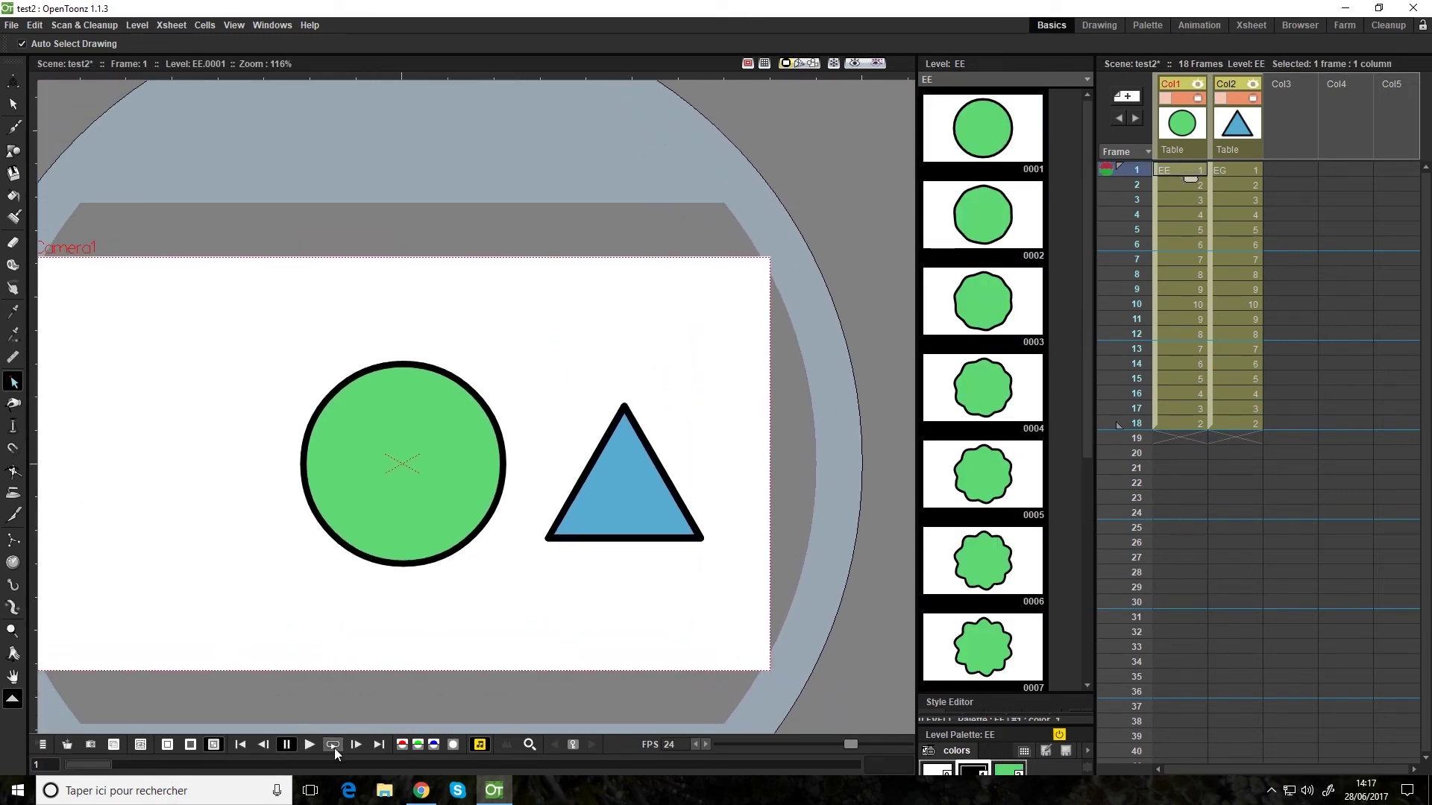
pyautogui.click(333, 744)
pyautogui.moveTo(441, 607); pyautogui.dragTo(515, 609)
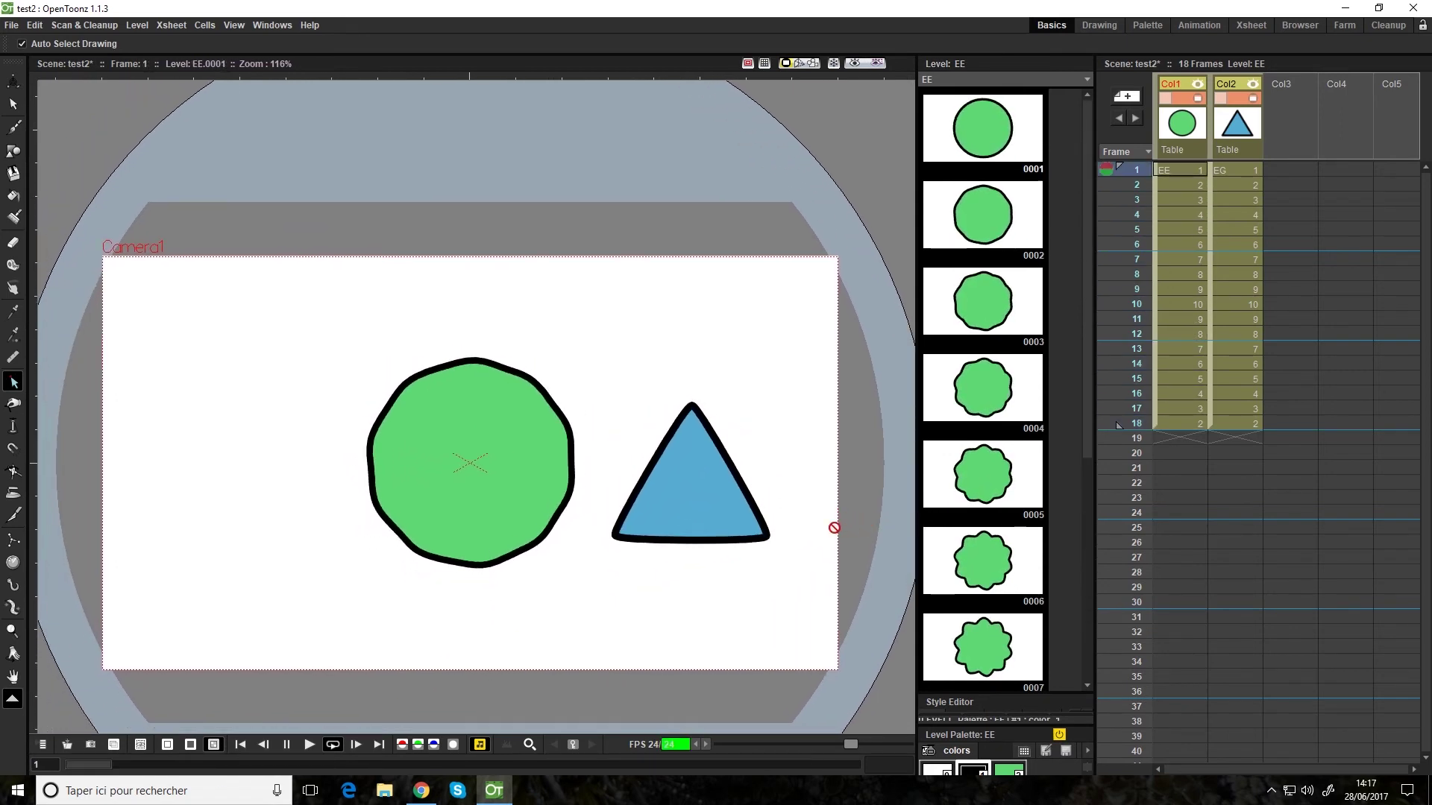
pyautogui.click(288, 745)
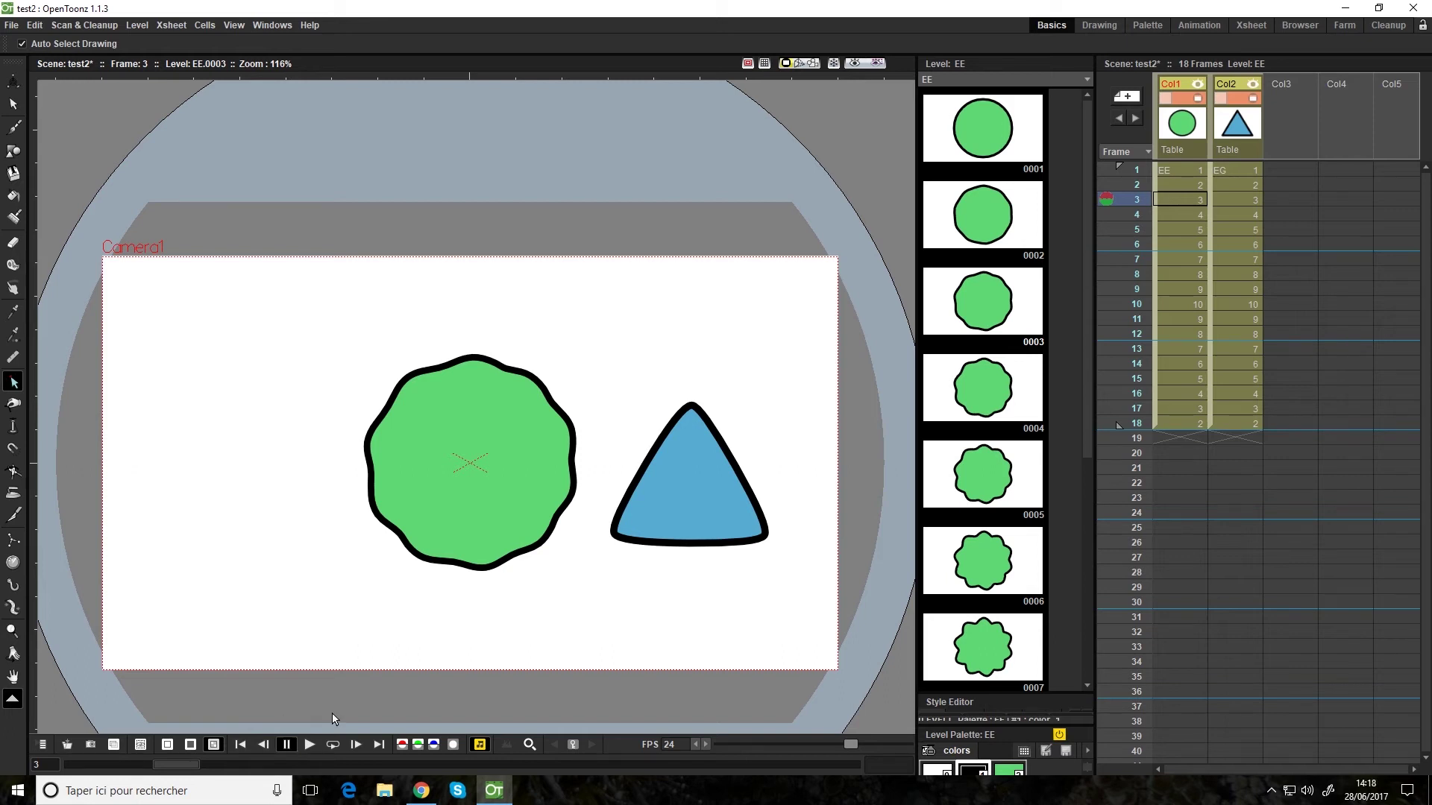
# Step: Enlarge the Style Editor and set a palette key for level EE's green fill, style 2, at frame 1
pyautogui.moveTo(1044, 712); pyautogui.dragTo(1041, 317)
pyautogui.moveTo(1095, 613); pyautogui.dragTo(1166, 612)
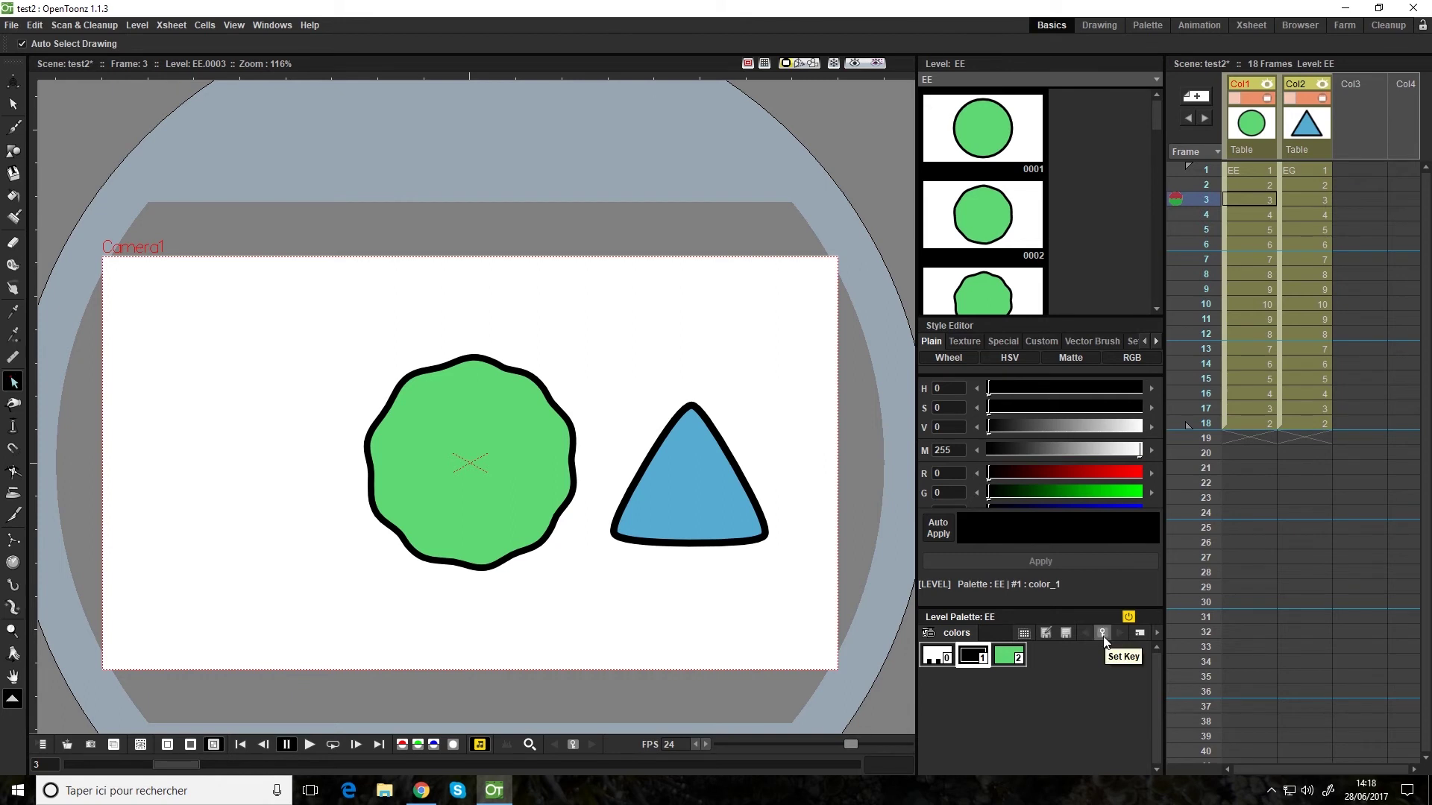
pyautogui.click(1258, 168)
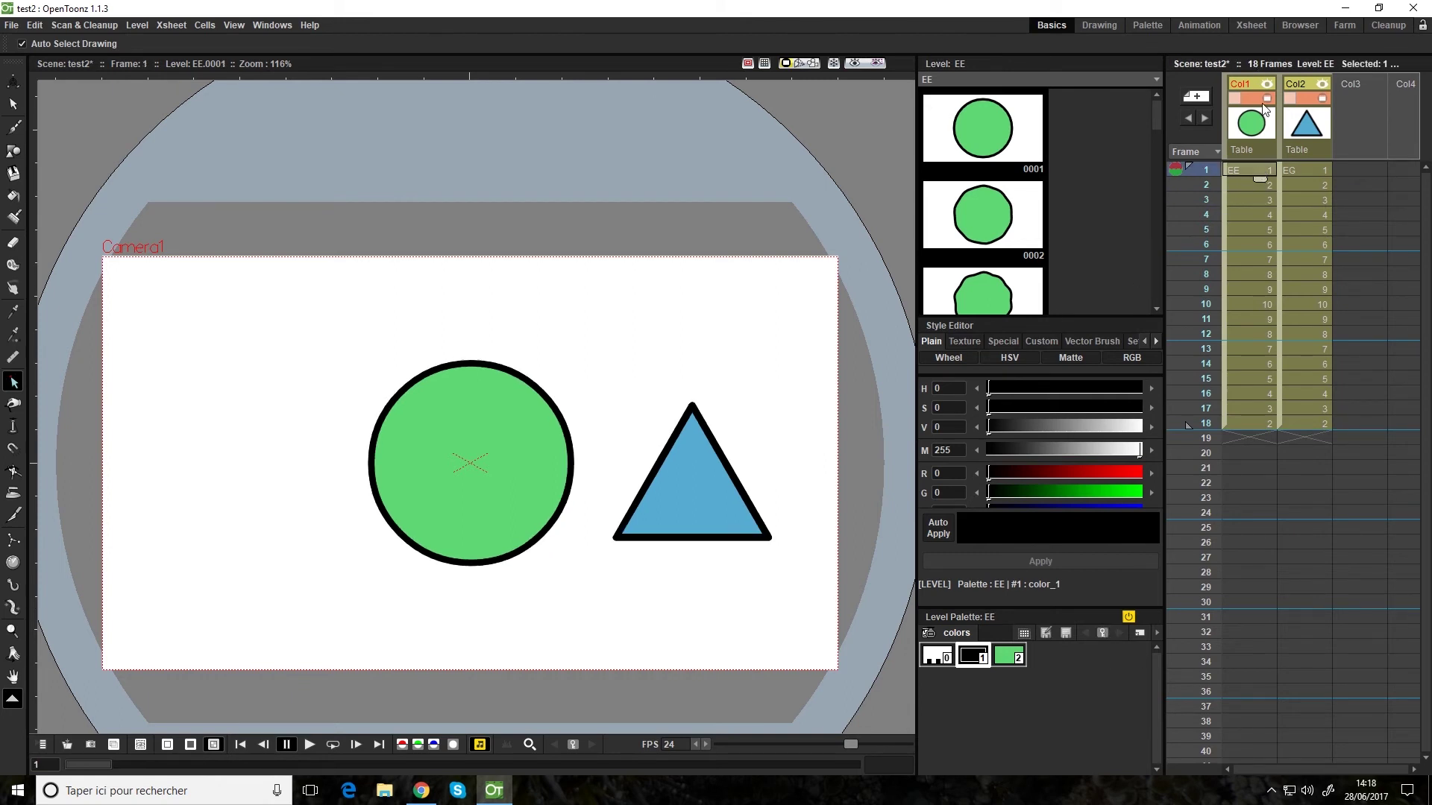
pyautogui.click(1011, 656)
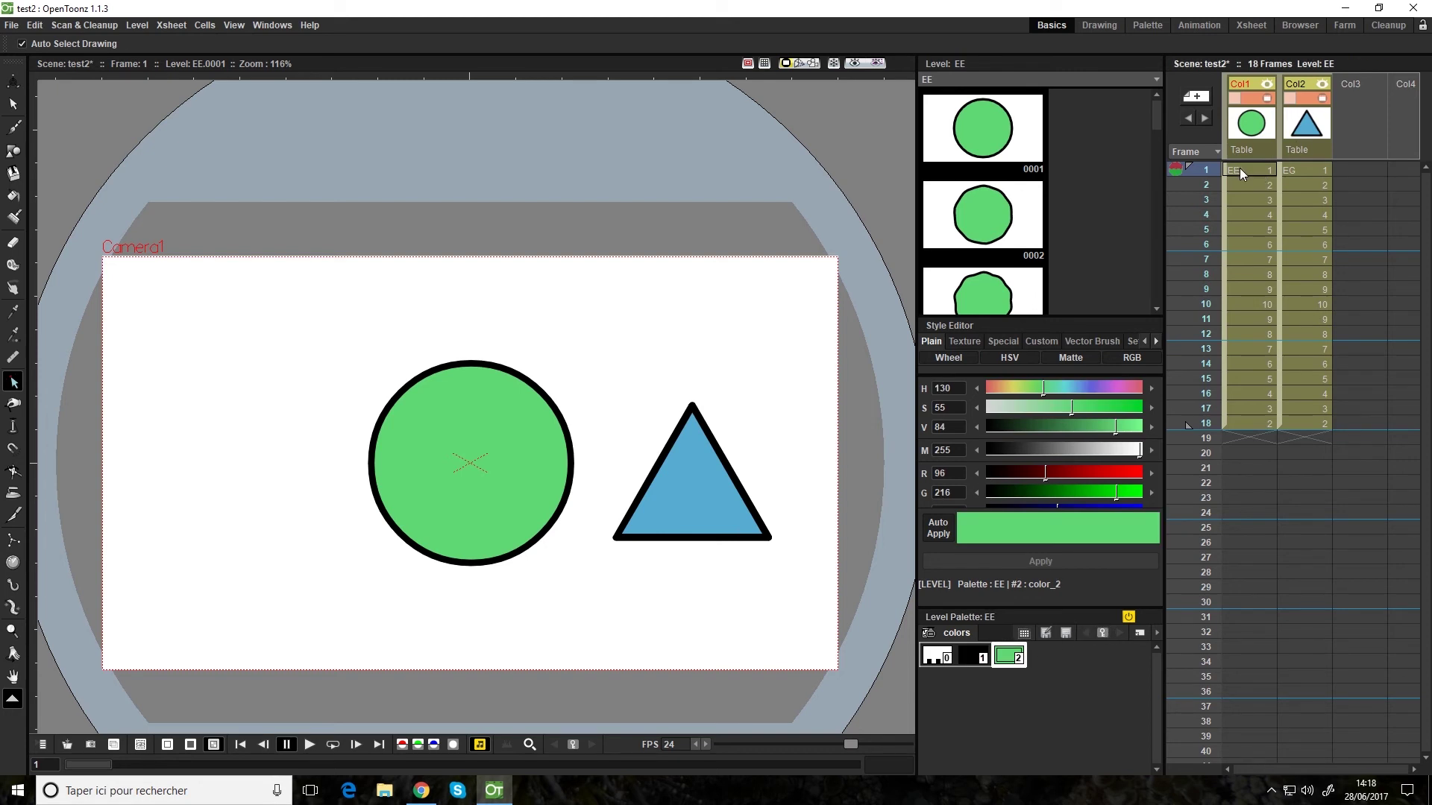
pyautogui.click(1103, 635)
pyautogui.moveTo(1074, 320); pyautogui.dragTo(1074, 133)
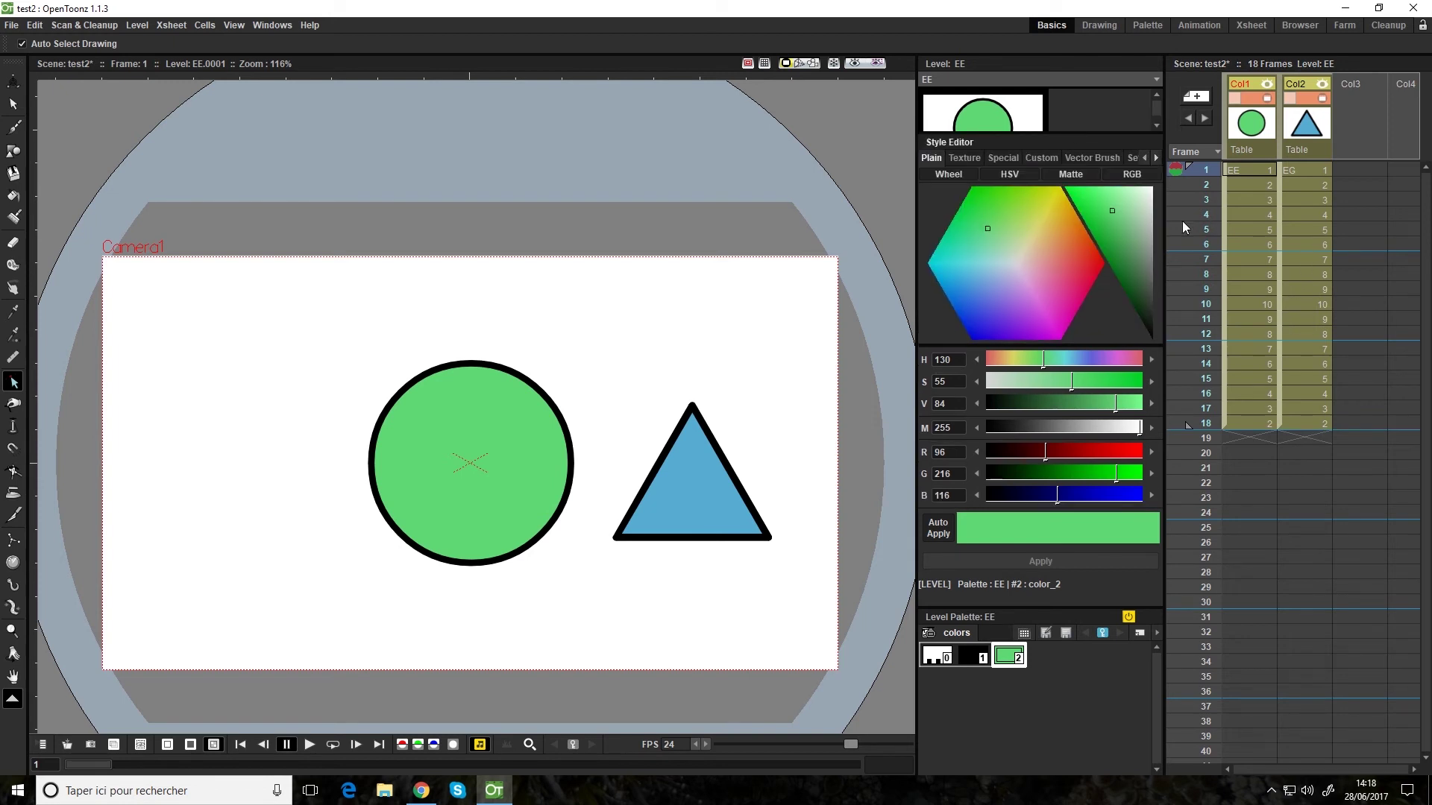
# Step: Key EE's fill style as red (RGB 214, 61, 53) at frame 10 and green (117, 211, 118) at frame 18, and preview the loop
pyautogui.click(1258, 306)
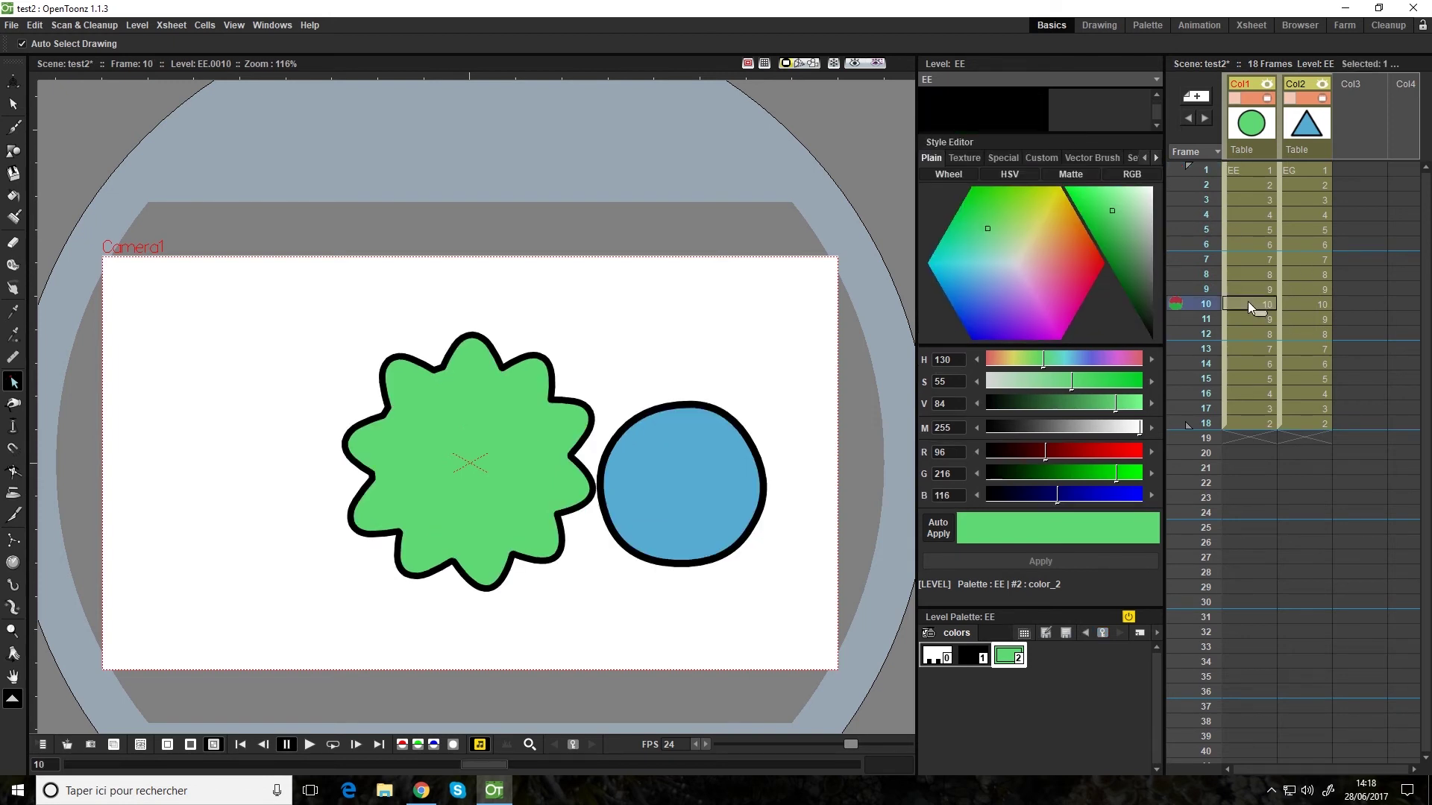
pyautogui.moveTo(986, 231)
pyautogui.mouseDown()
pyautogui.moveTo(1076, 275)
pyautogui.moveTo(1080, 260)
pyautogui.mouseUp()
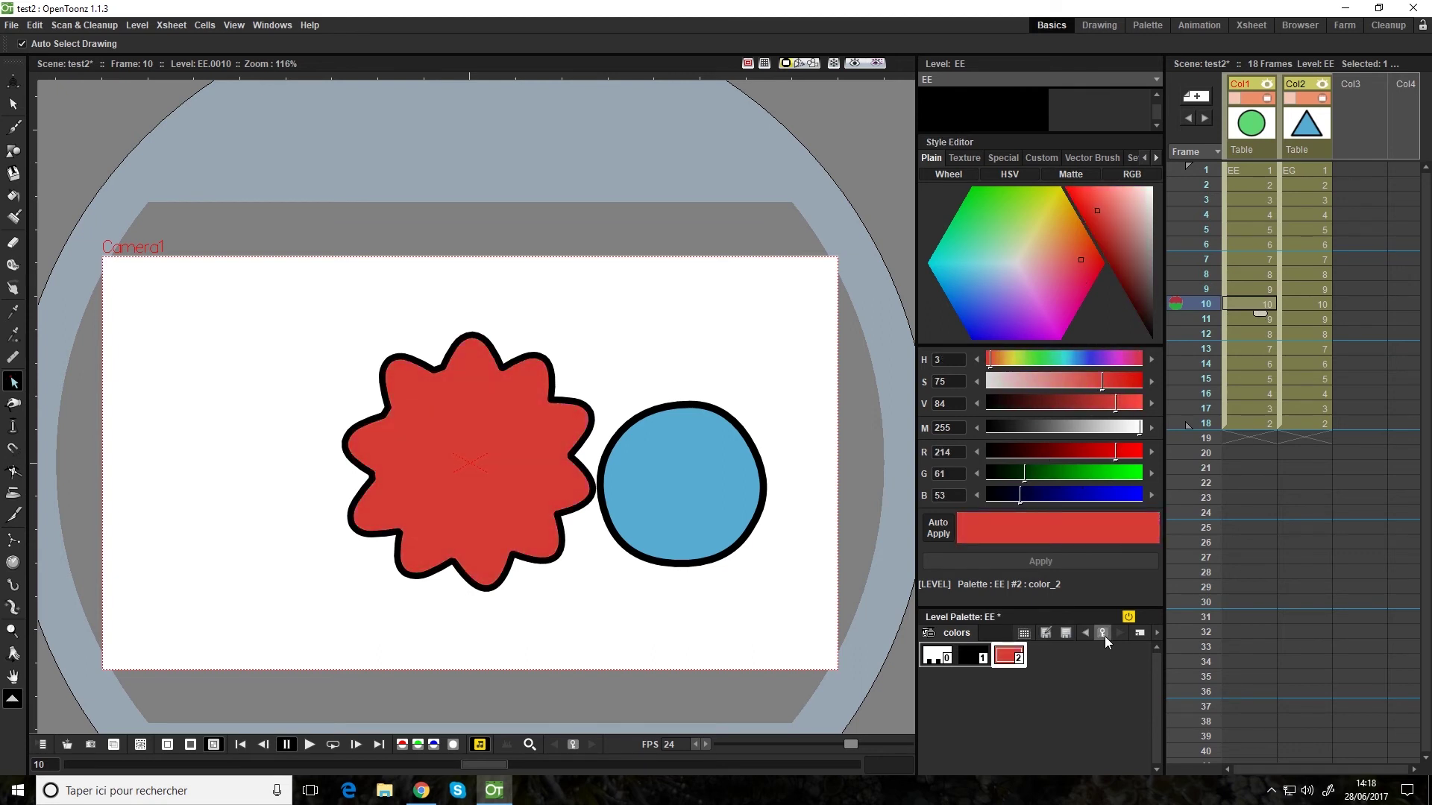
pyautogui.click(1252, 424)
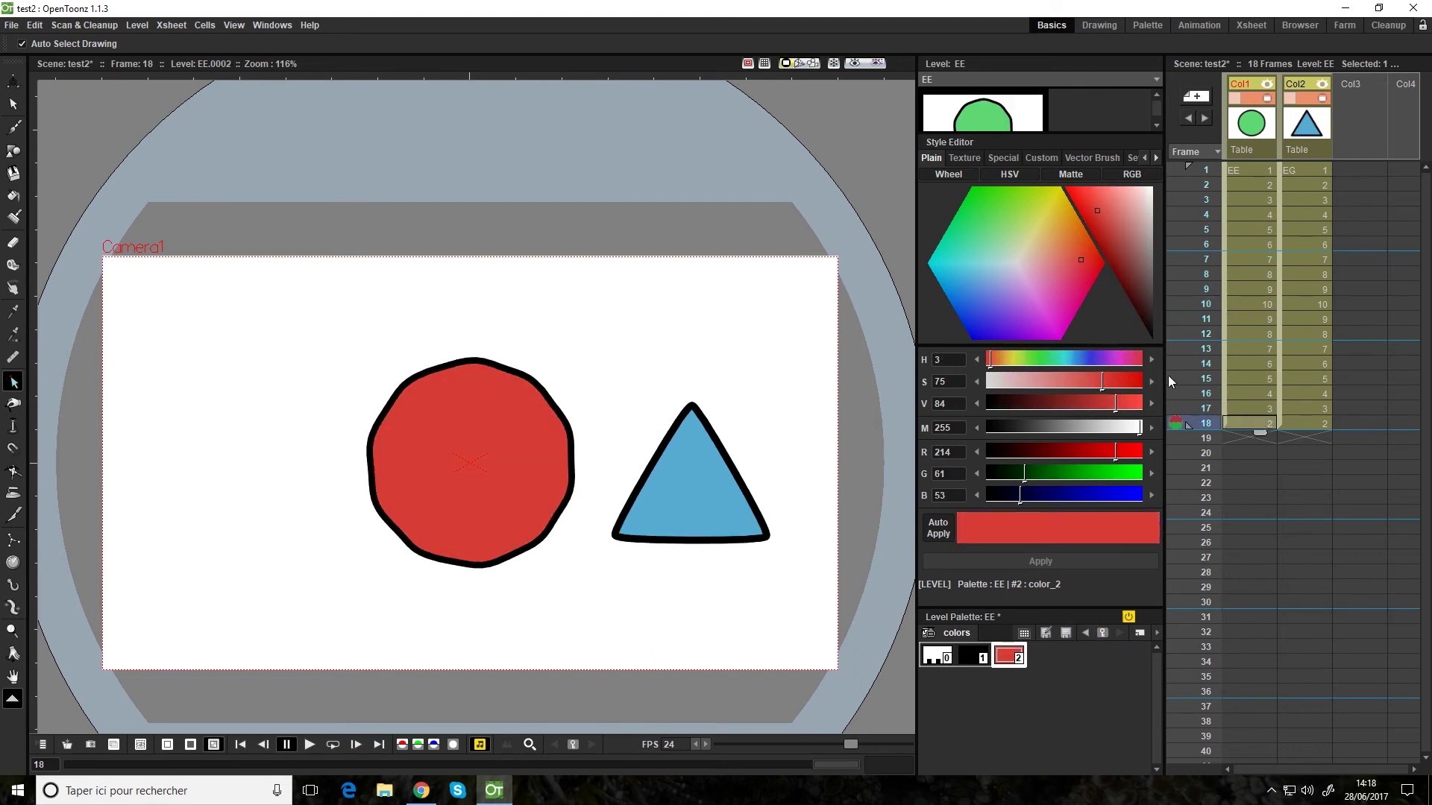
pyautogui.moveTo(1089, 270); pyautogui.dragTo(996, 229)
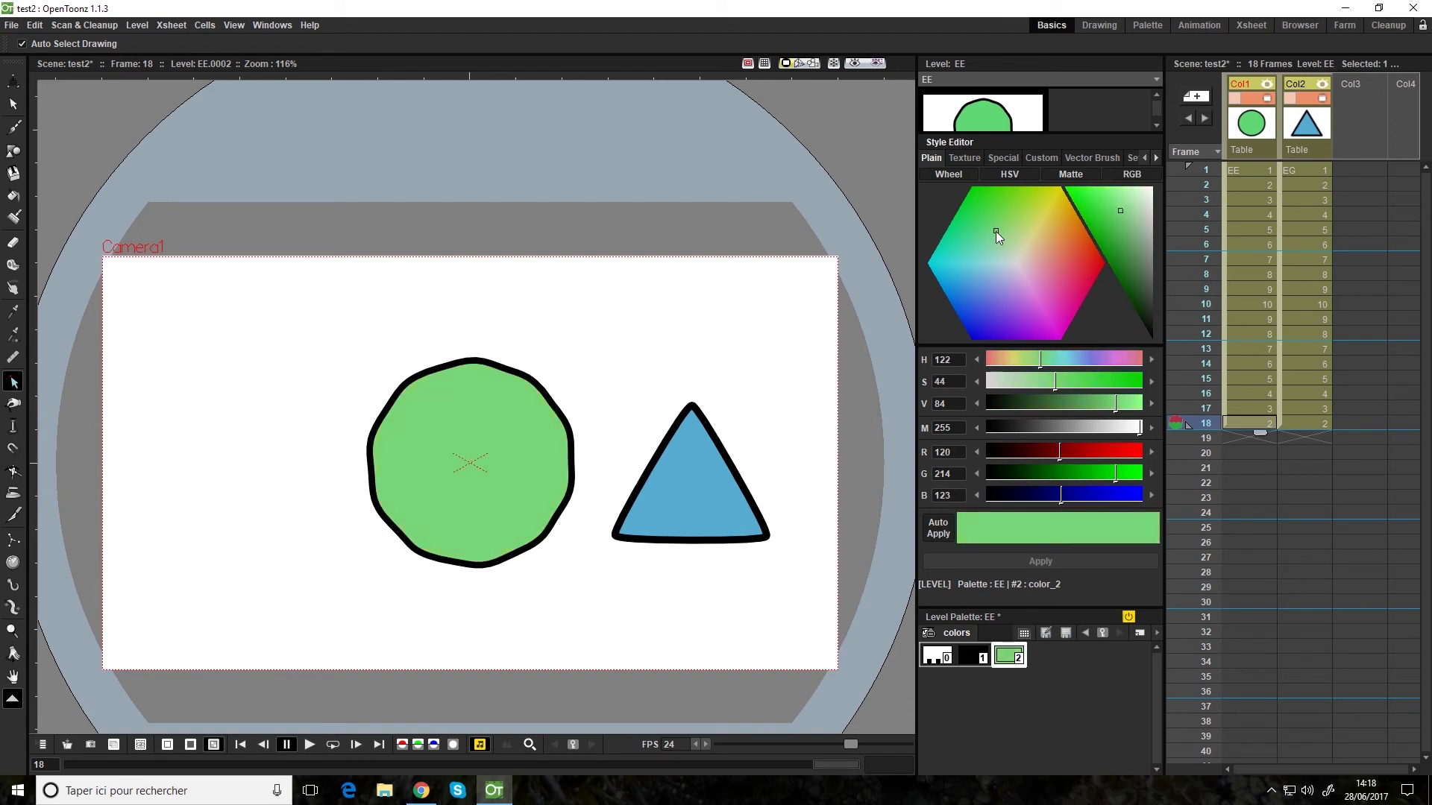
pyautogui.click(1102, 633)
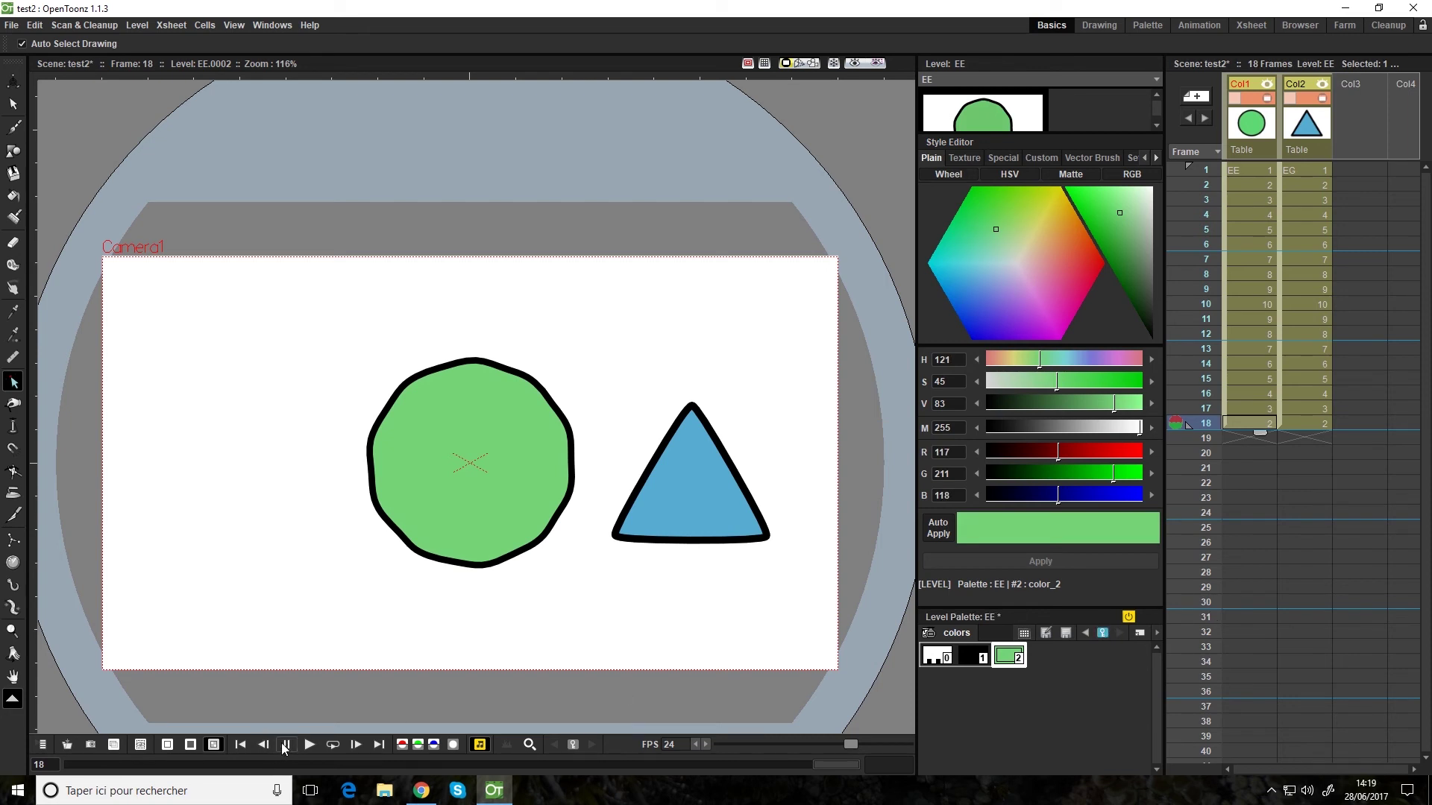
pyautogui.click(333, 745)
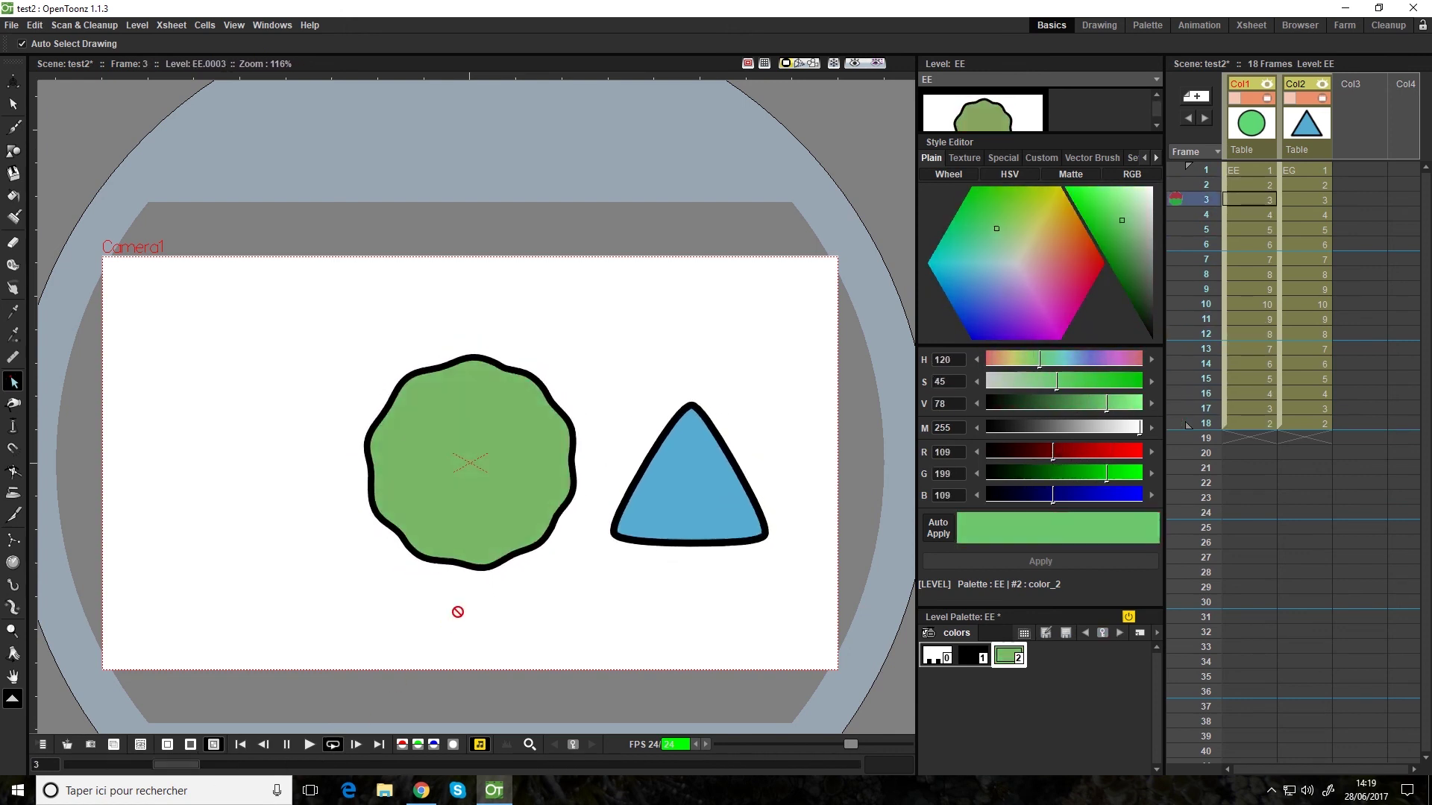
pyautogui.click(287, 745)
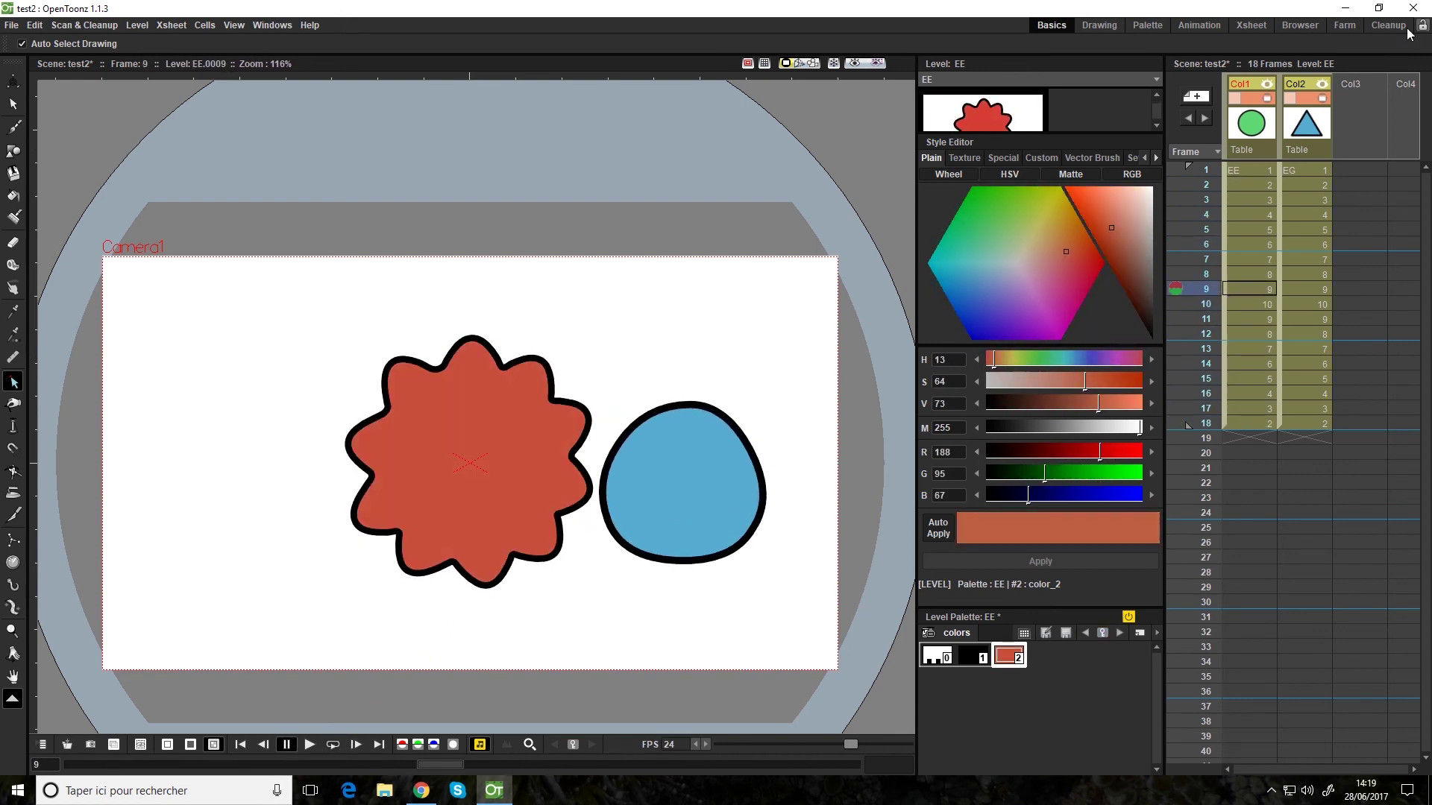
# Step: Key EG's outline style 1 as black at frame 1 and bright green (RGB 0, 255, 0) at frame 18, and play the loop
pyautogui.click(1321, 169)
pyautogui.click(1314, 423)
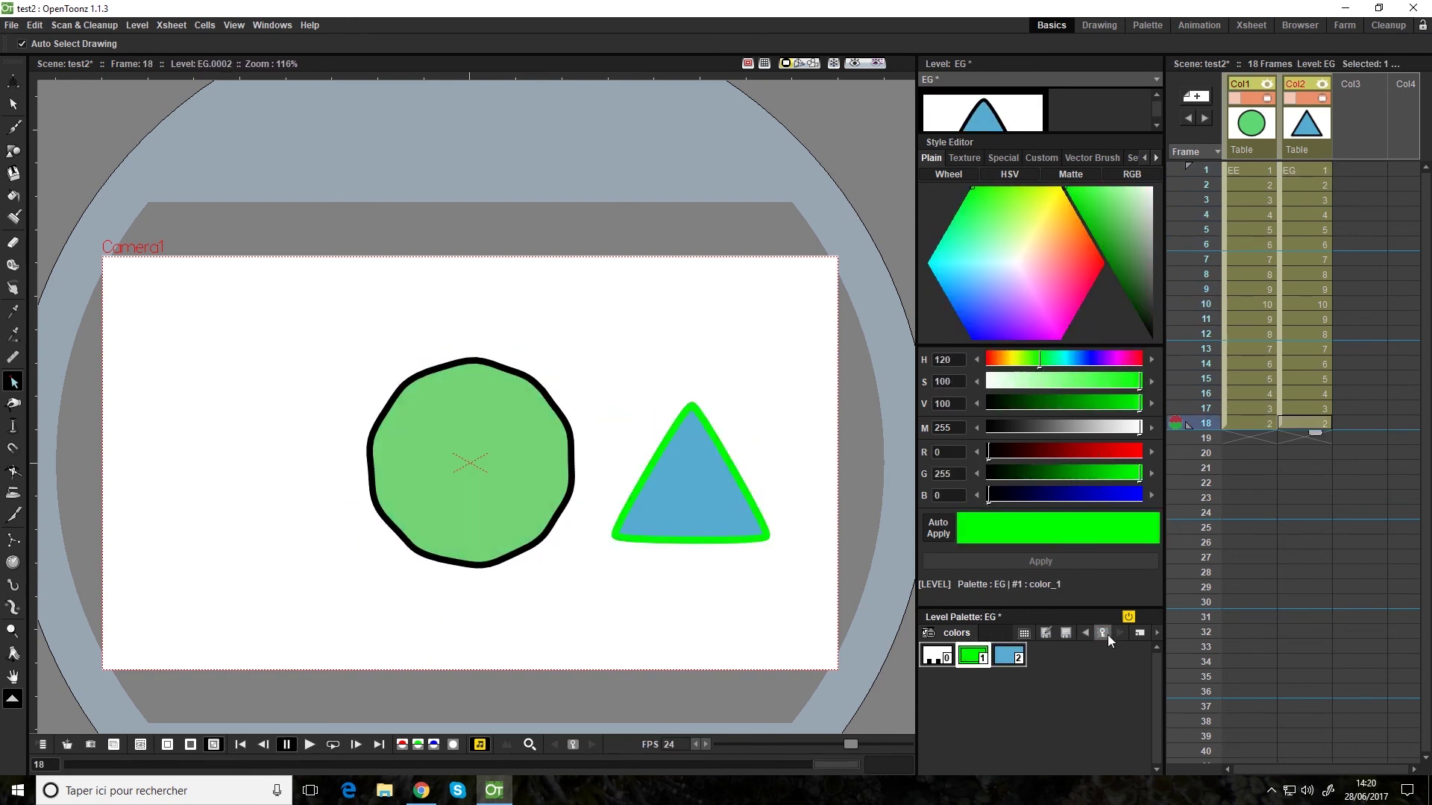
pyautogui.click(332, 744)
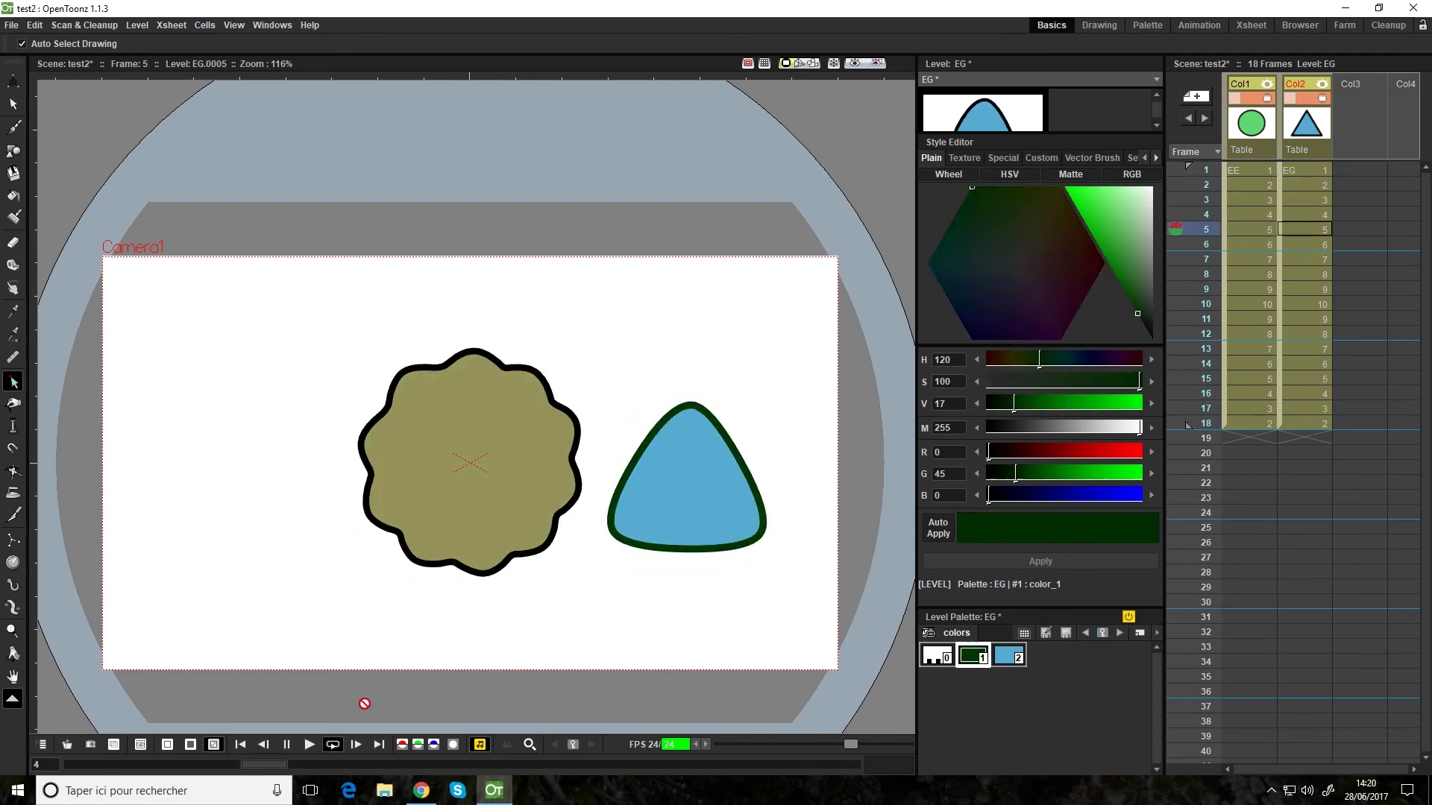